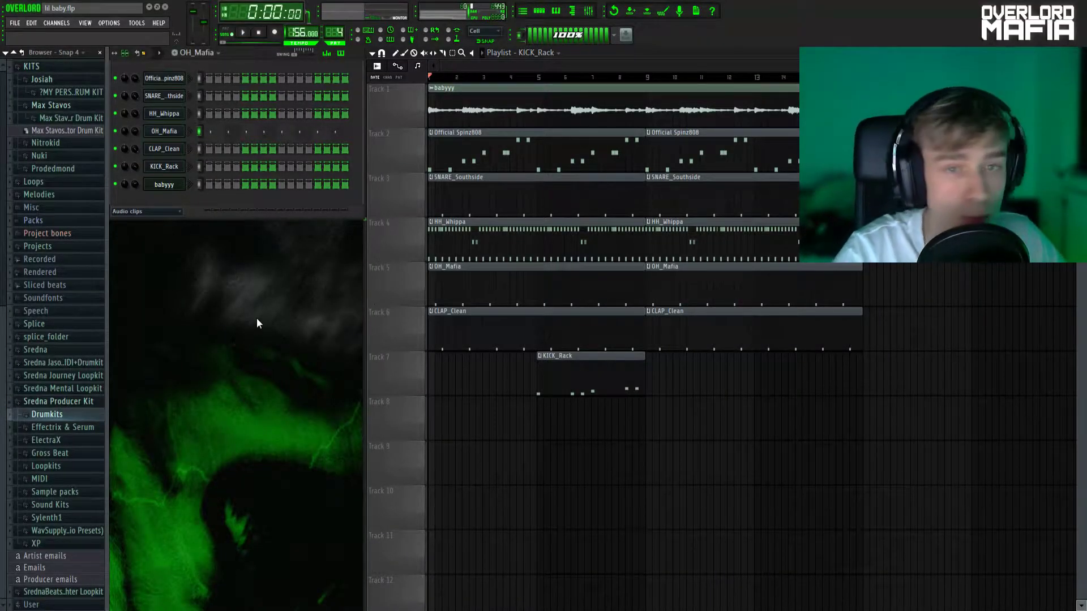
Step: Play back the full drum beat in the first project and the melody arrangement in babyyy.flp
{"action": "key", "text": "space"}
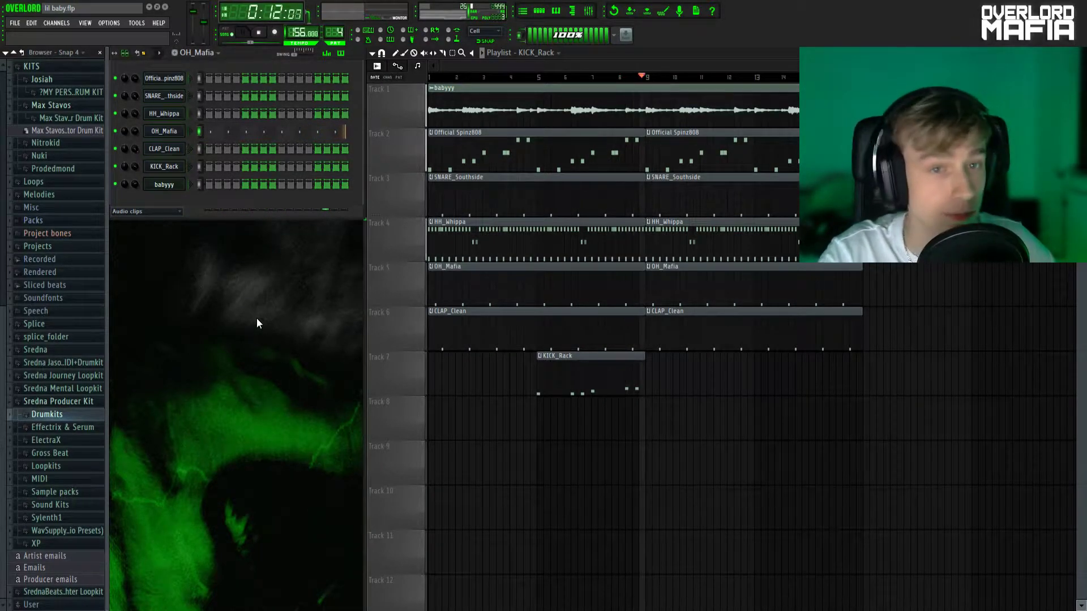
{"action": "key", "text": "space"}
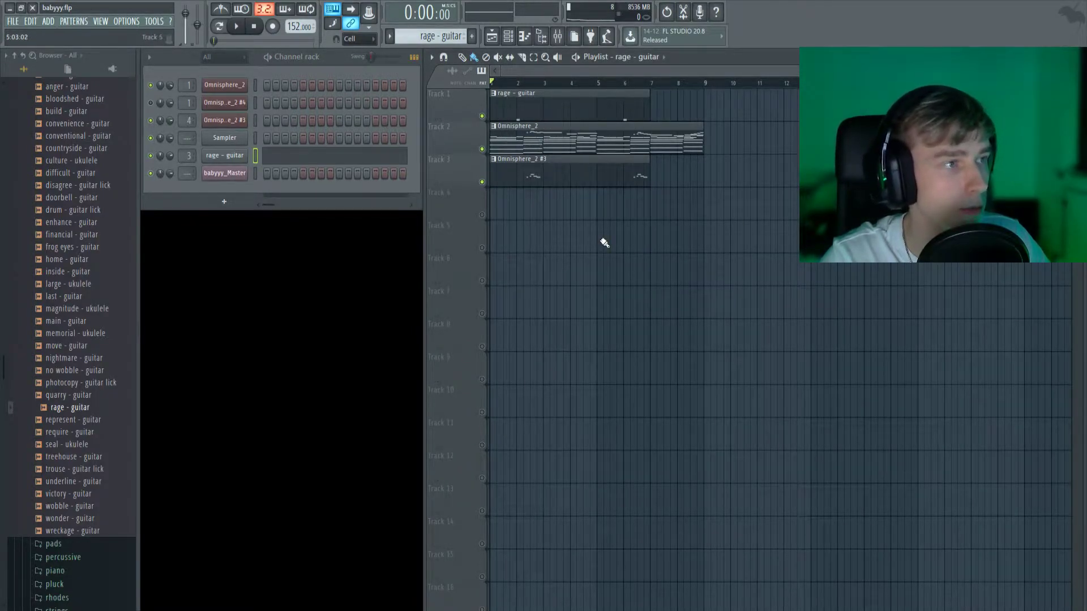
{"action": "key", "text": "space"}
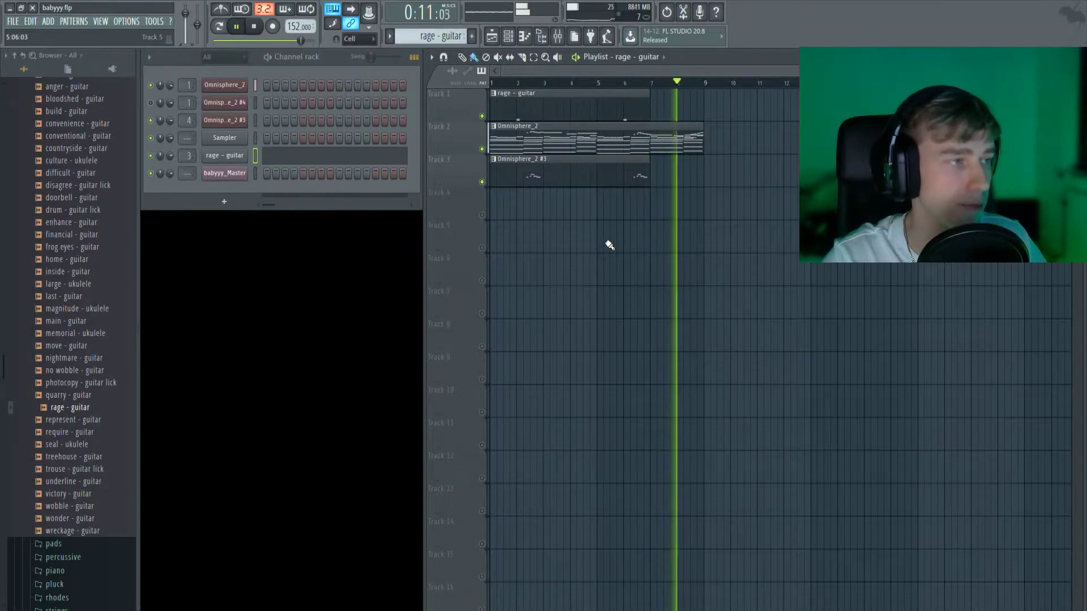
{"action": "key", "text": "space"}
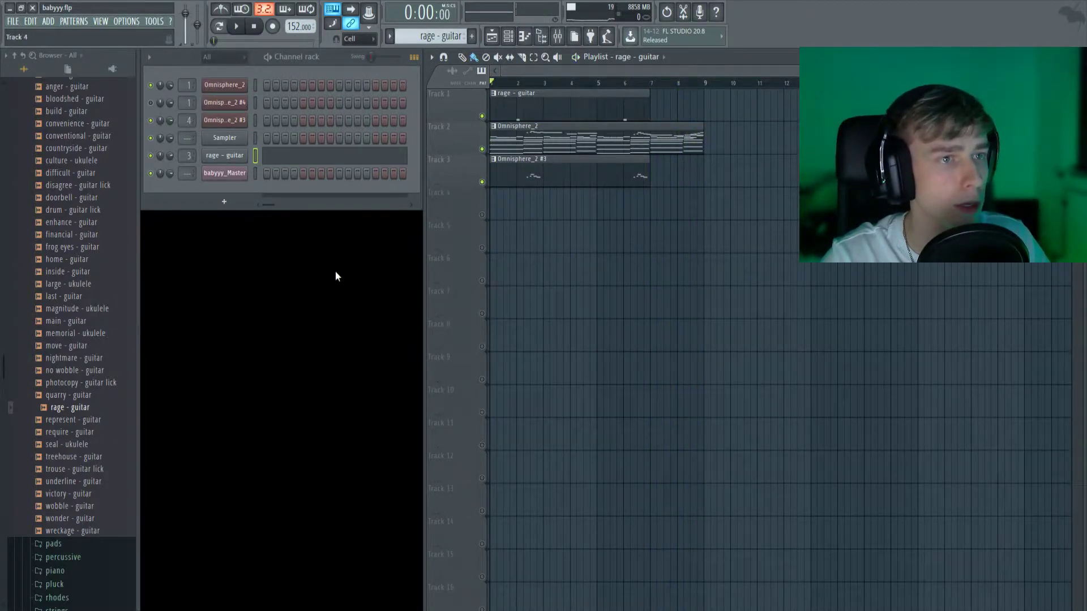
Step: Open the Omnisphere_2 pattern in the piano roll and examine its layered chord notes across the octaves
{"action": "double_click", "coordinate": [532, 139]}
{"action": "scroll", "coordinate": [530, 131], "scroll_direction": "left", "scroll_amount": 1}
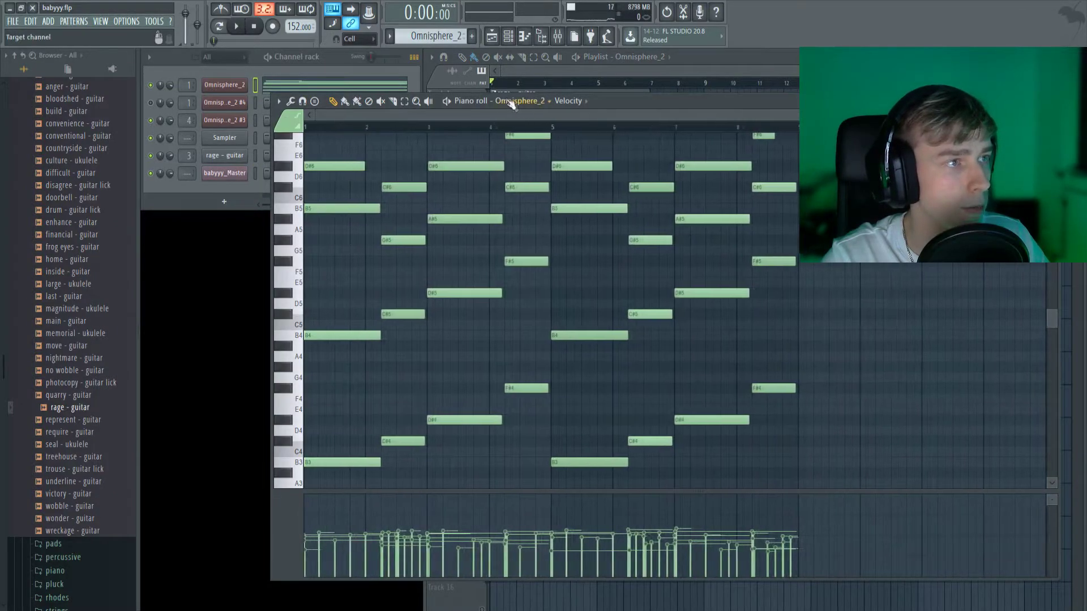
{"action": "key", "text": "F5"}
{"action": "right_click", "coordinate": [482, 148]}
{"action": "left_click", "coordinate": [368, 116]}
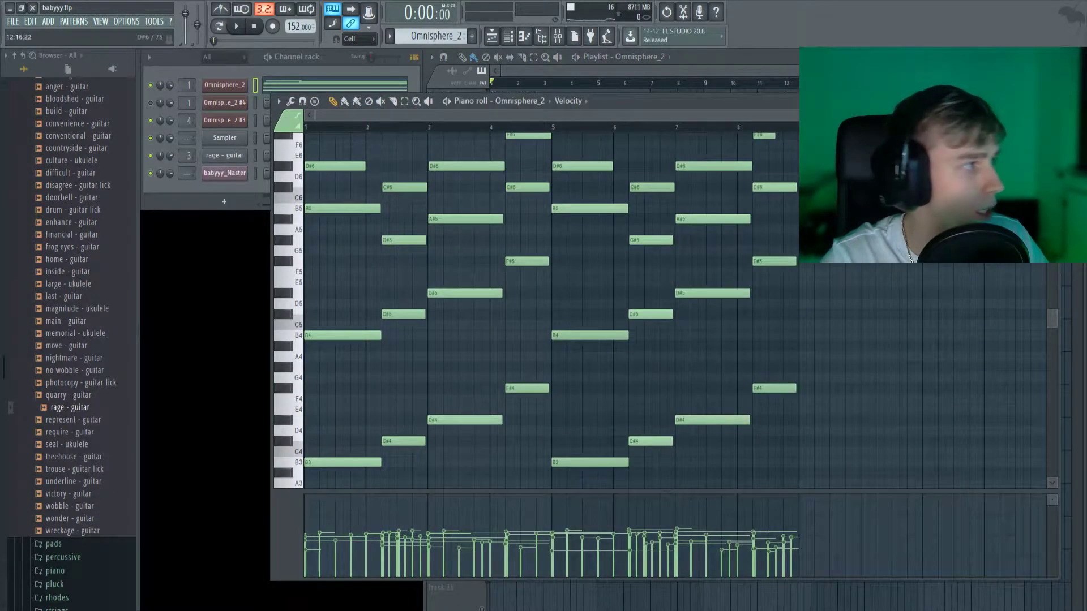
{"action": "scroll", "coordinate": [645, 312], "scroll_direction": "down", "scroll_amount": 2}
{"action": "scroll", "coordinate": [982, 279], "scroll_direction": "down", "scroll_amount": 3}
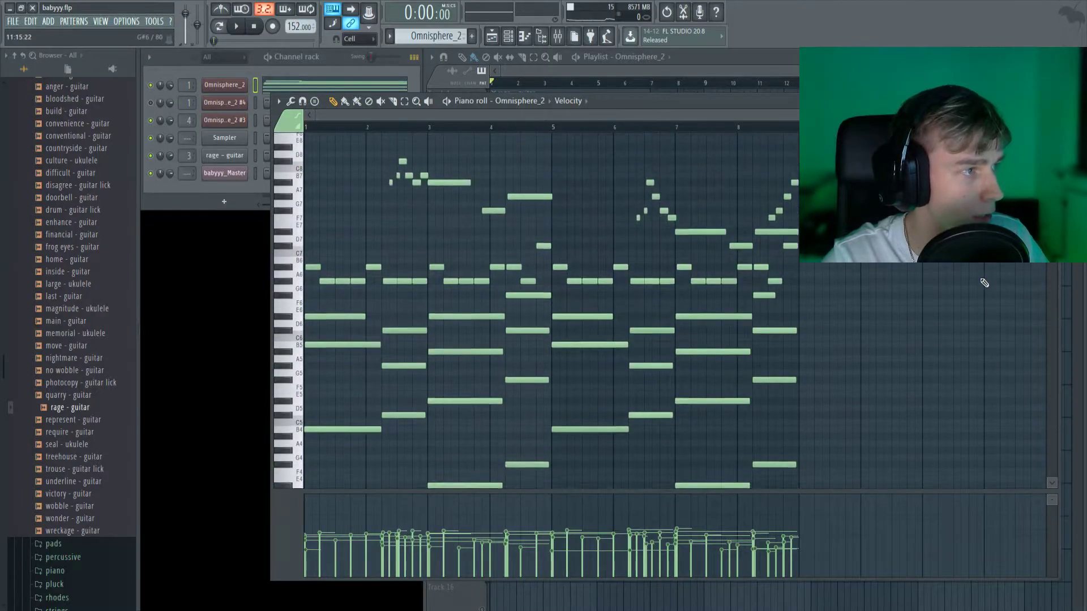
{"action": "scroll", "coordinate": [940, 308], "scroll_direction": "up", "scroll_amount": 6}
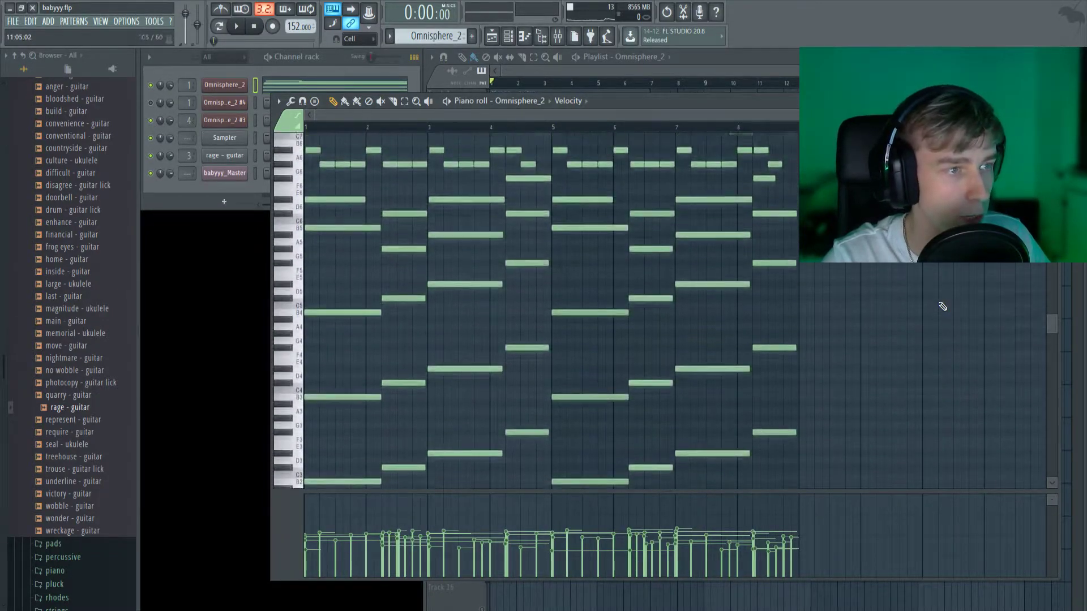
{"action": "scroll", "coordinate": [945, 309], "scroll_direction": "down", "scroll_amount": 5}
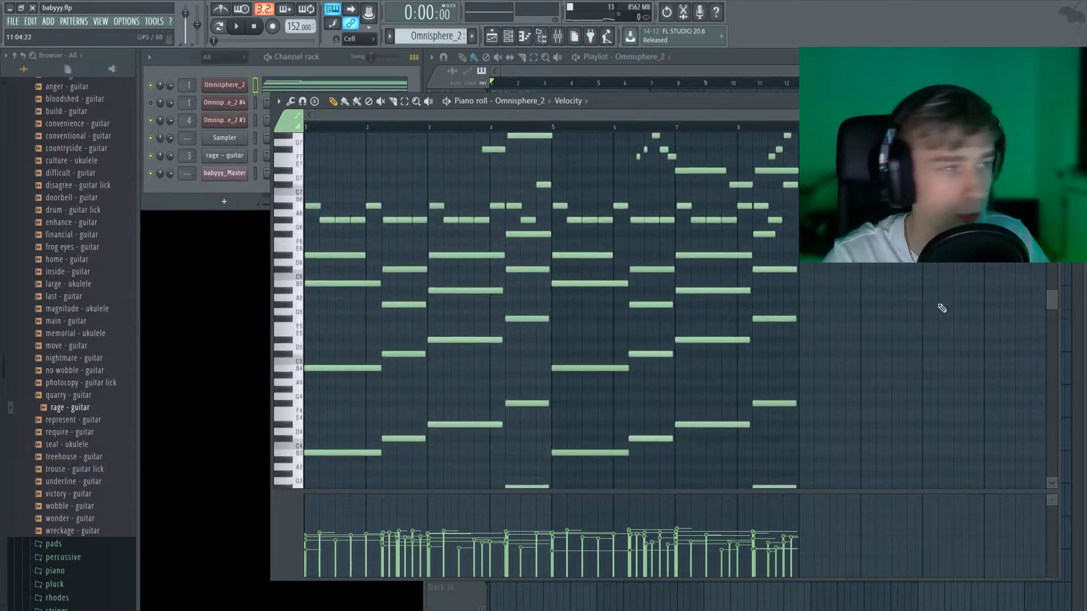
{"action": "scroll", "coordinate": [942, 309], "scroll_direction": "down", "scroll_amount": 2}
{"action": "key", "text": "Escape"}
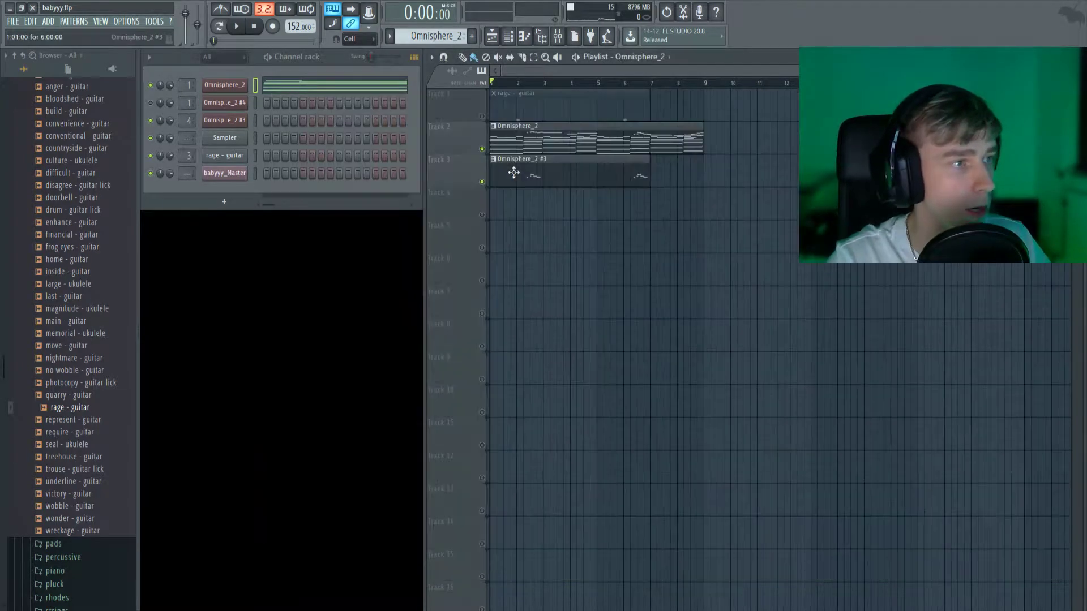
Step: Reopen the Omnisphere_2 pattern and examine the high melody notes above the chords from bar 1
{"action": "double_click", "coordinate": [559, 136]}
{"action": "scroll", "coordinate": [440, 269], "scroll_direction": "up", "scroll_amount": 4}
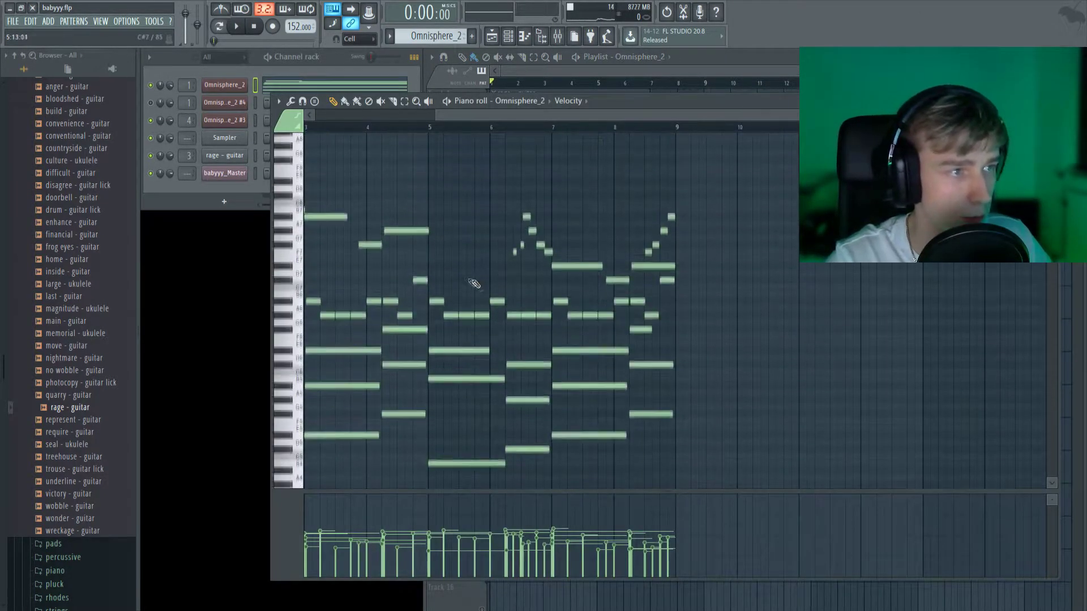
{"action": "scroll", "coordinate": [426, 358], "scroll_direction": "left", "scroll_amount": 2}
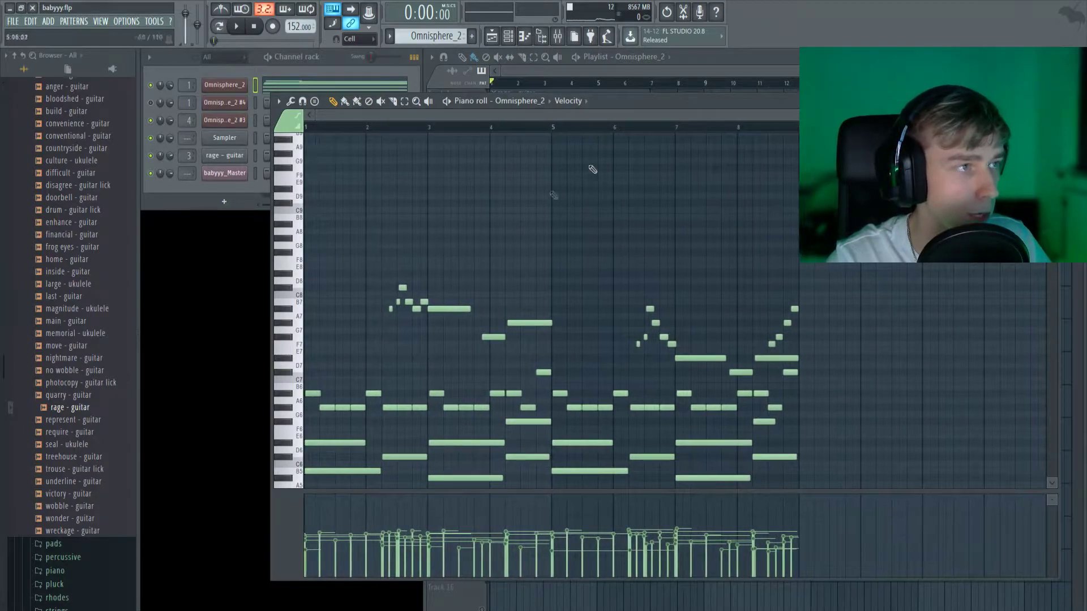
{"action": "left_click", "coordinate": [603, 74]}
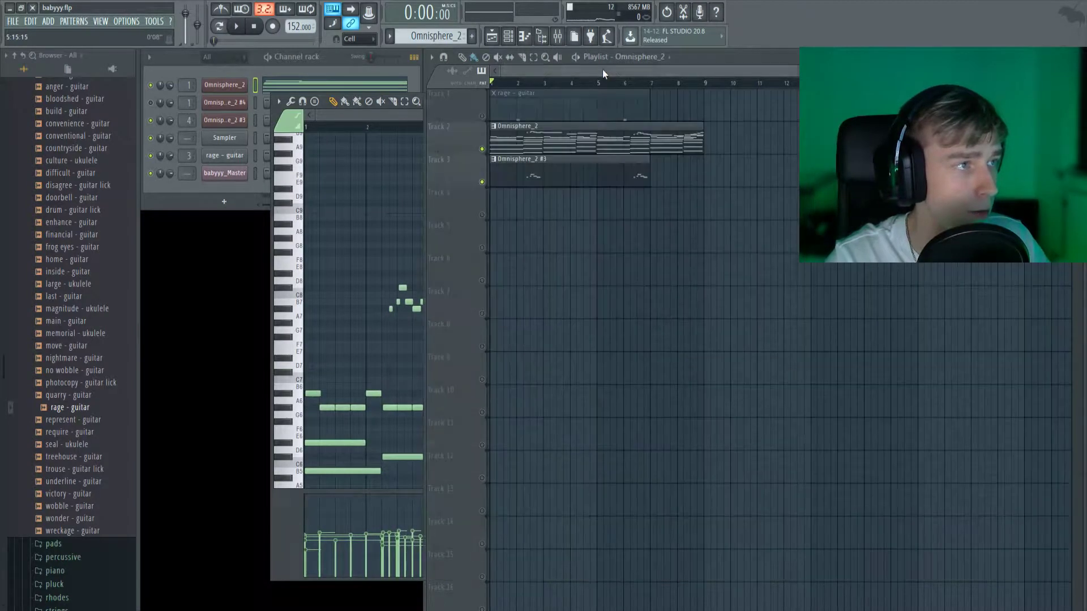
Step: View the LA Custom C7 - Mellow piano patch loaded in the Omnisphere_2 #4 channel, and close the plugin
{"action": "left_click", "coordinate": [185, 202]}
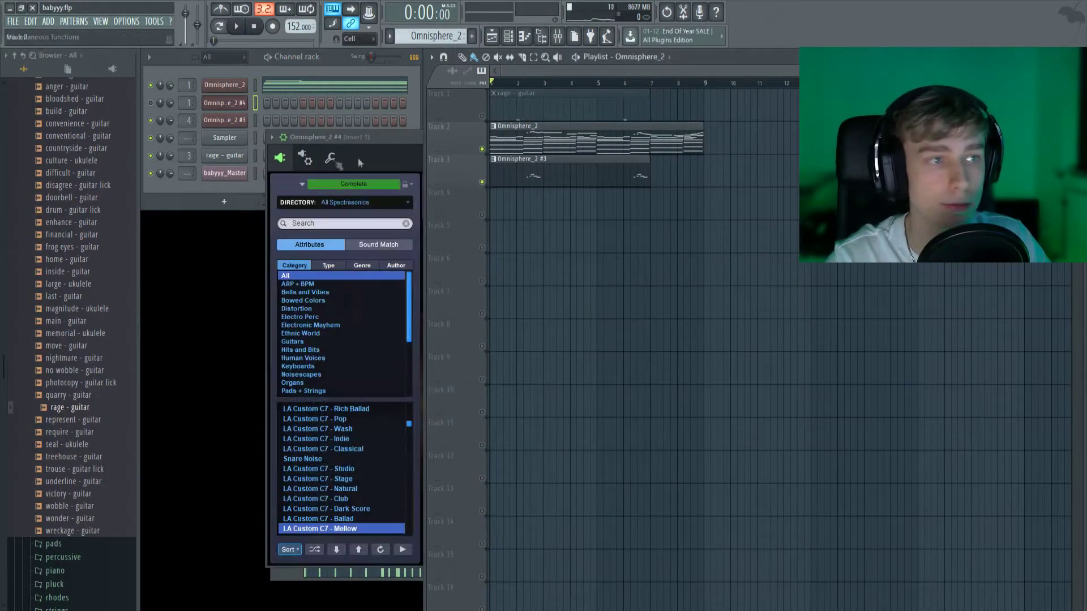
{"action": "left_click_drag", "start_coordinate": [344, 136], "coordinate": [309, 125]}
{"action": "scroll", "coordinate": [314, 468], "scroll_direction": "down", "scroll_amount": 2}
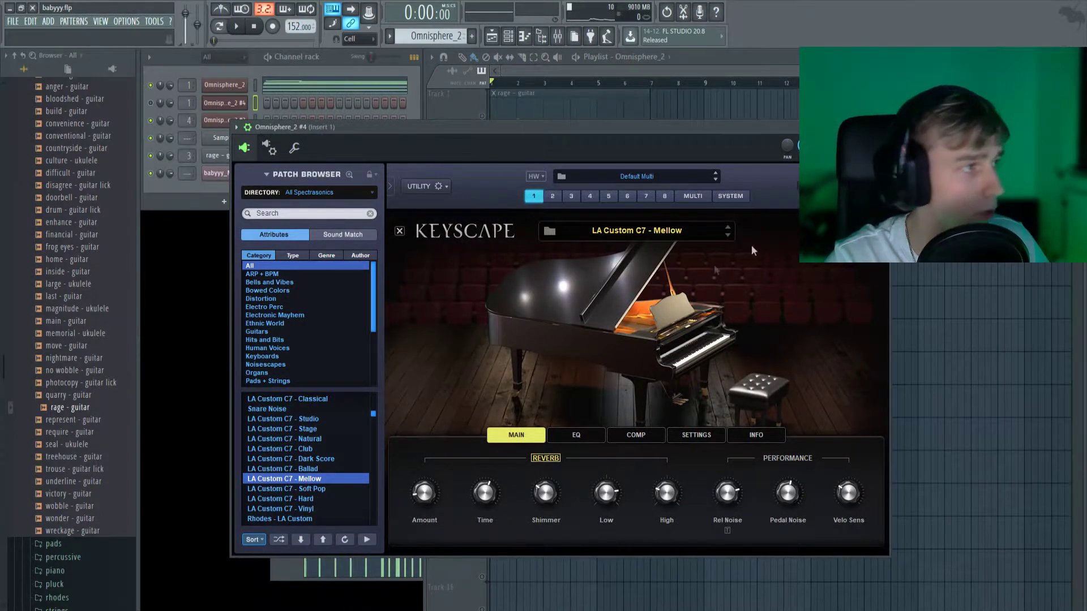
{"action": "left_click", "coordinate": [879, 127]}
Step: Open the Omnisphere_2 #3 pattern in the piano roll and examine its short melodic fill from bar 1
{"action": "double_click", "coordinate": [553, 176]}
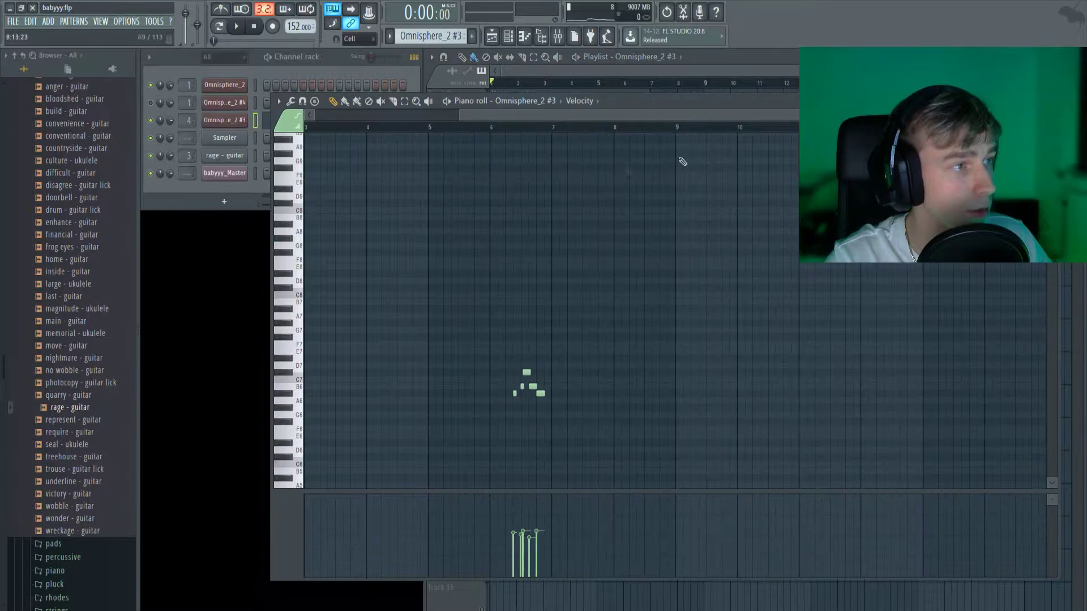
{"action": "left_click_drag", "start_coordinate": [461, 113], "coordinate": [309, 114]}
{"action": "scroll", "coordinate": [494, 363], "scroll_direction": "down", "scroll_amount": 1}
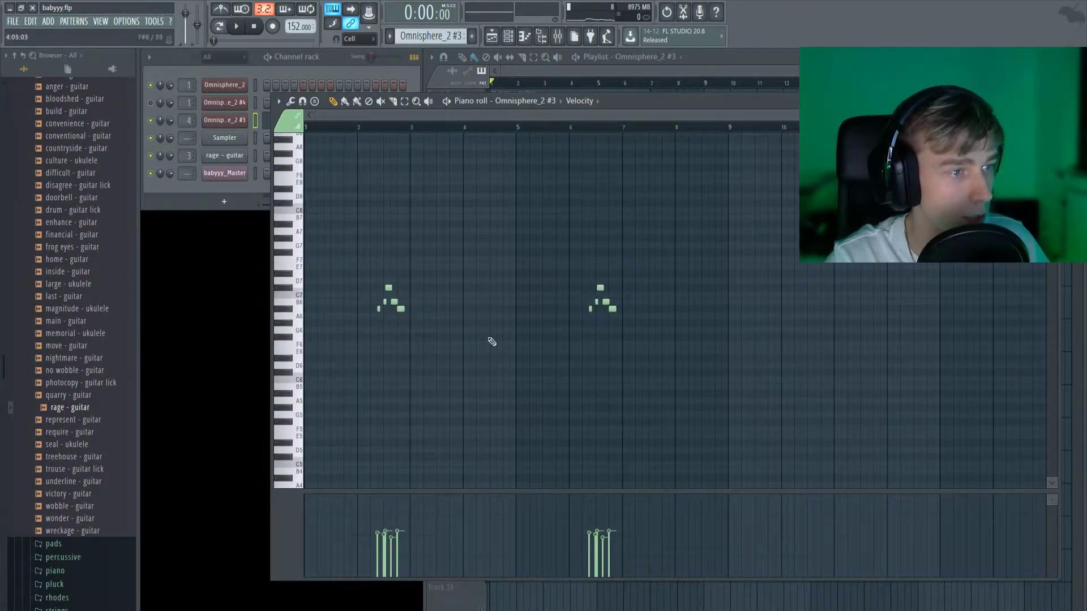
{"action": "left_click", "coordinate": [624, 74]}
Step: Review the effects chain on mixer Insert 4, including the HalfTime settings, and close the mixer and plugin
{"action": "double_click", "coordinate": [549, 141]}
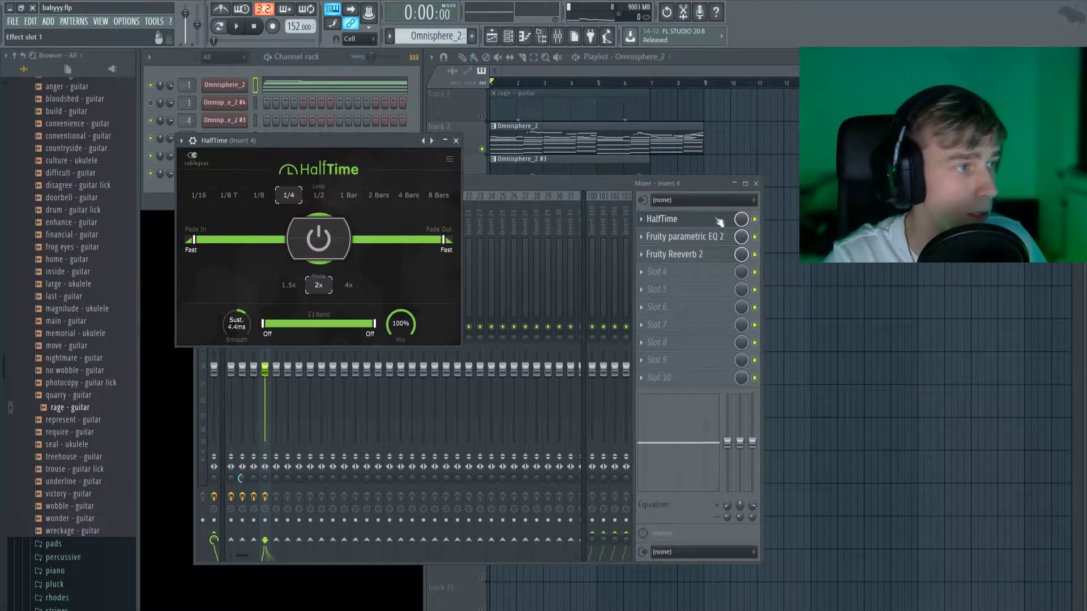
{"action": "left_click", "coordinate": [755, 183]}
{"action": "left_click", "coordinate": [456, 140]}
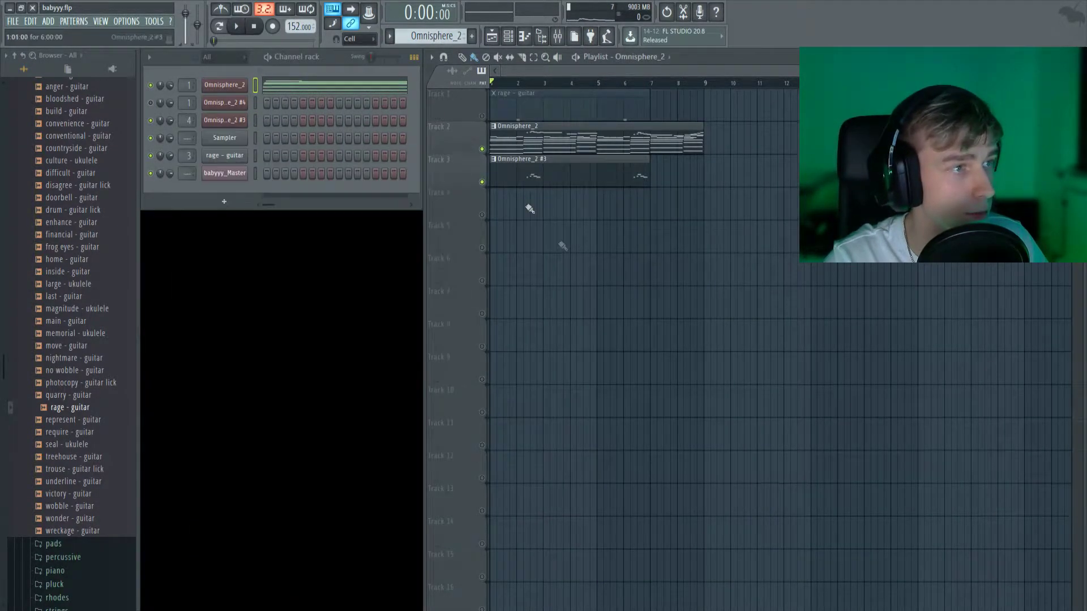
Step: Solo the Omnisphere_2 #3 track and listen to it on its own
{"action": "left_click", "coordinate": [481, 183], "text": "ctrl"}
{"action": "key", "text": "space"}
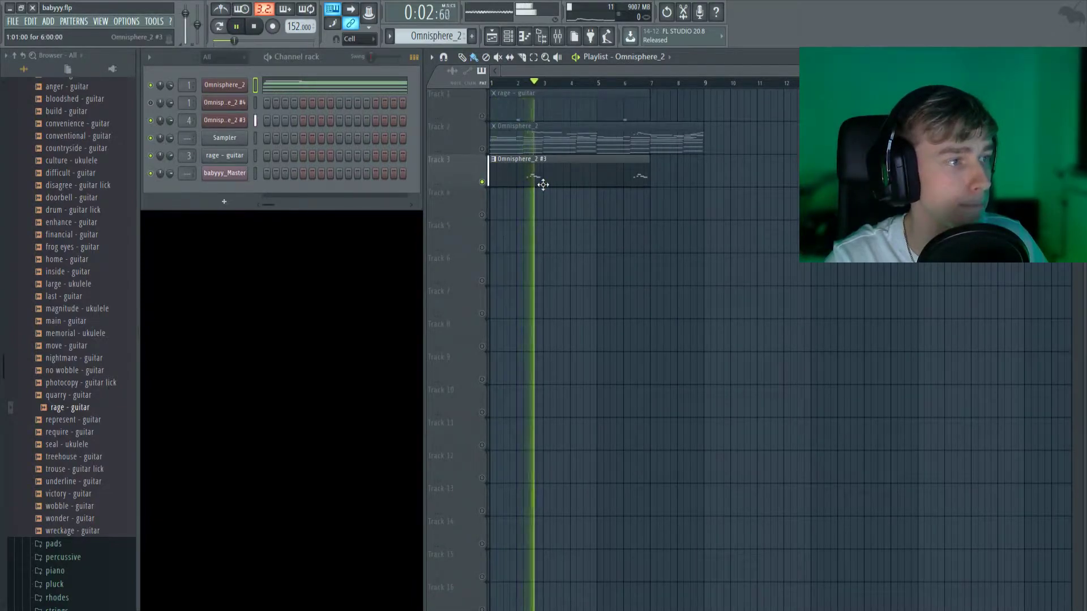
{"action": "left_click", "coordinate": [482, 182], "text": "ctrl"}
{"action": "key", "text": "space"}
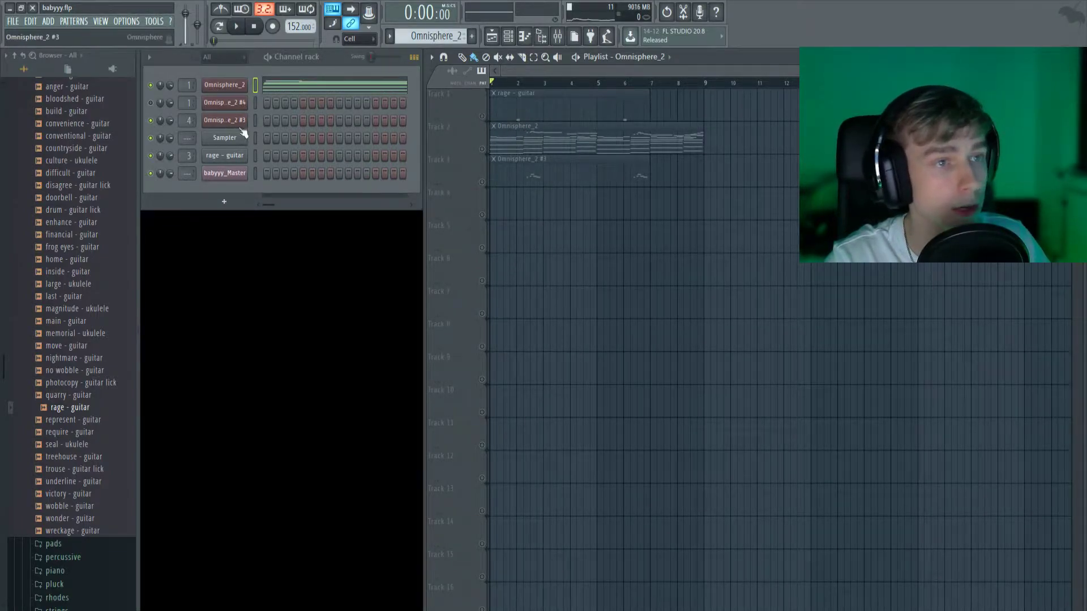
Step: Inspect the rage - guitar channel's sampler settings and find its guitar folder in the Based1 & Pilgr.. one shot kit
{"action": "left_click", "coordinate": [236, 156]}
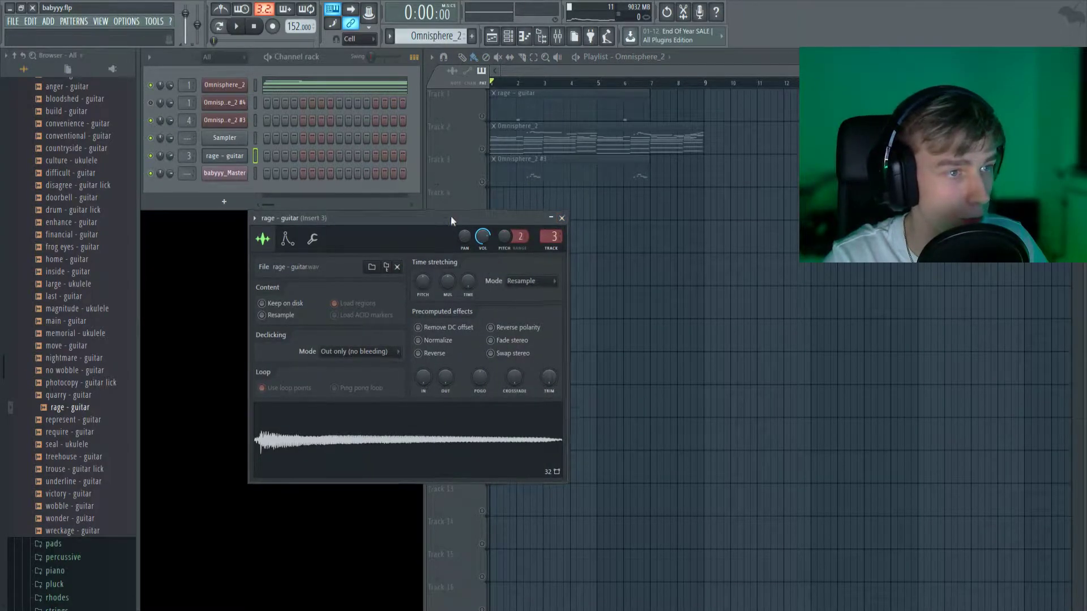
{"action": "left_click_drag", "start_coordinate": [451, 216], "coordinate": [449, 228]}
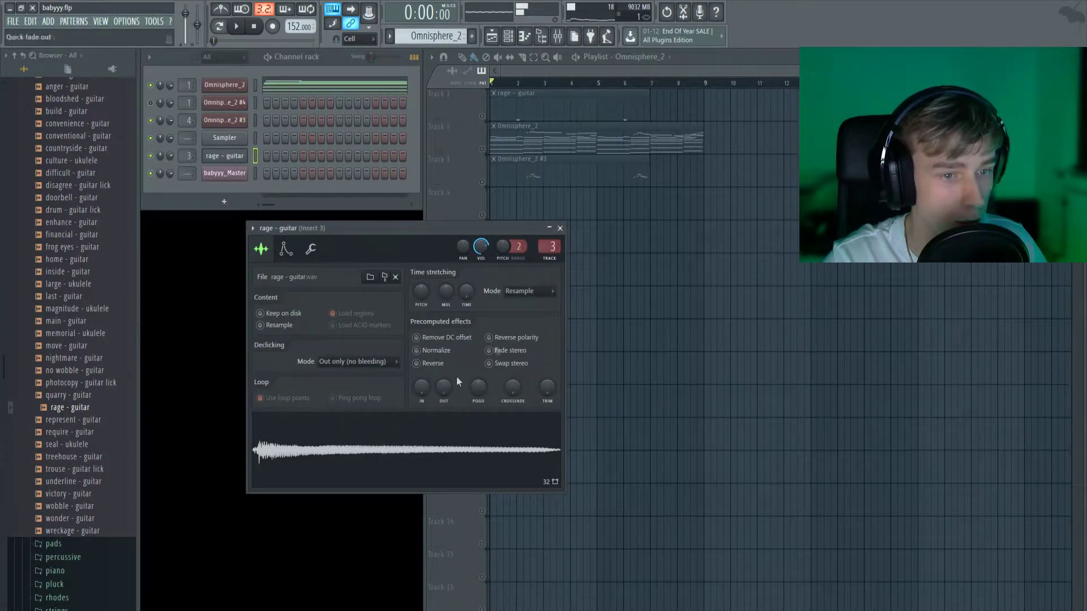
{"action": "left_click", "coordinate": [560, 228]}
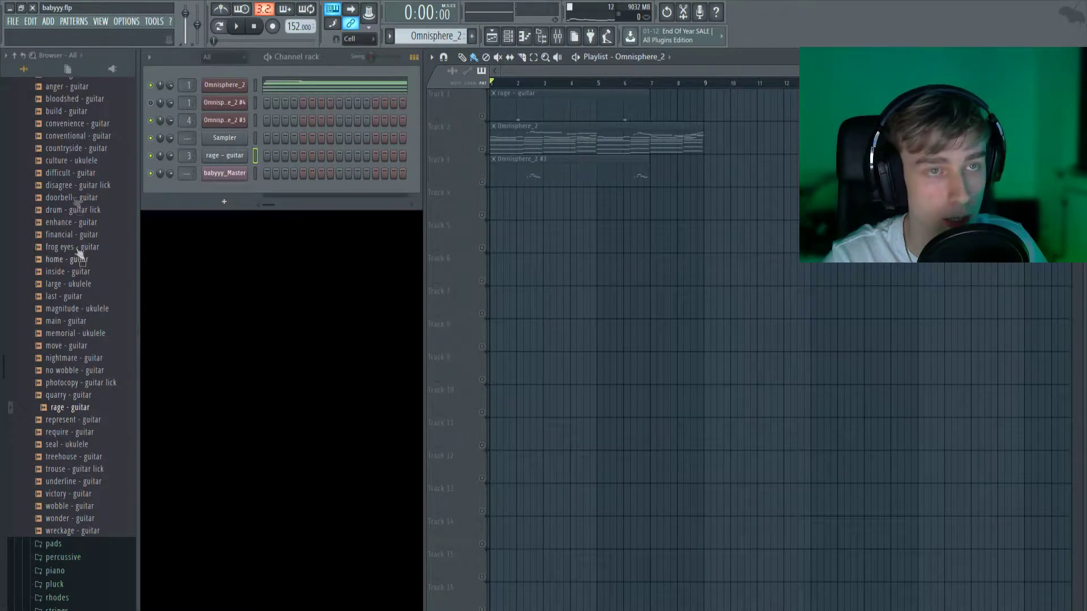
{"action": "scroll", "coordinate": [90, 199], "scroll_direction": "up", "scroll_amount": 10}
{"action": "scroll", "coordinate": [90, 300], "scroll_direction": "down", "scroll_amount": 3}
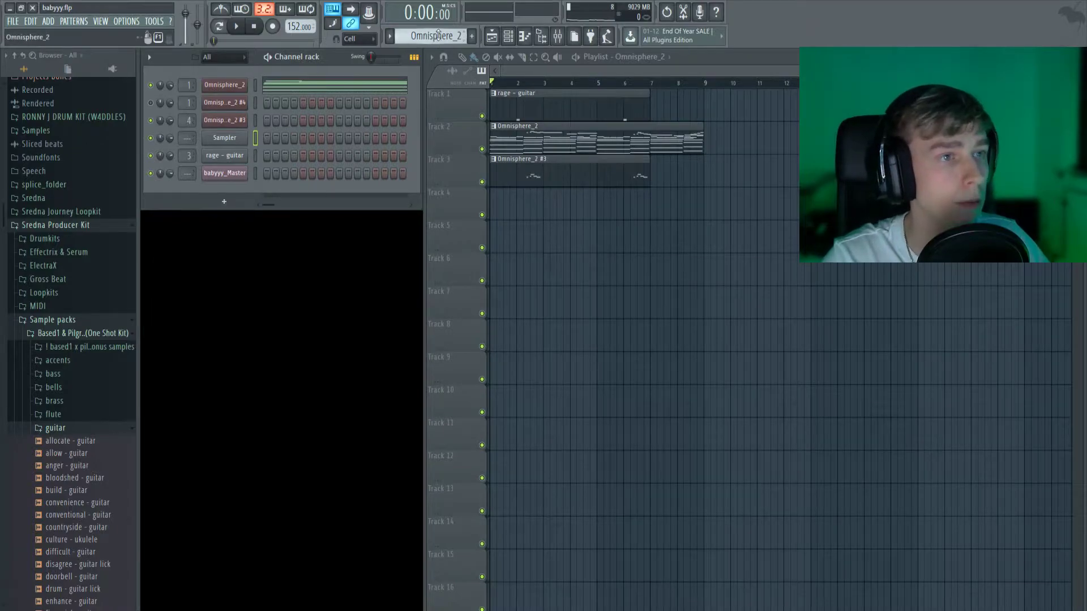
Step: In the Sampler pattern's piano roll, stamp an Aeolian scale starting on D#1 and stretch its notes across eight bars
{"action": "scroll", "coordinate": [439, 35], "scroll_direction": "down", "scroll_amount": 1}
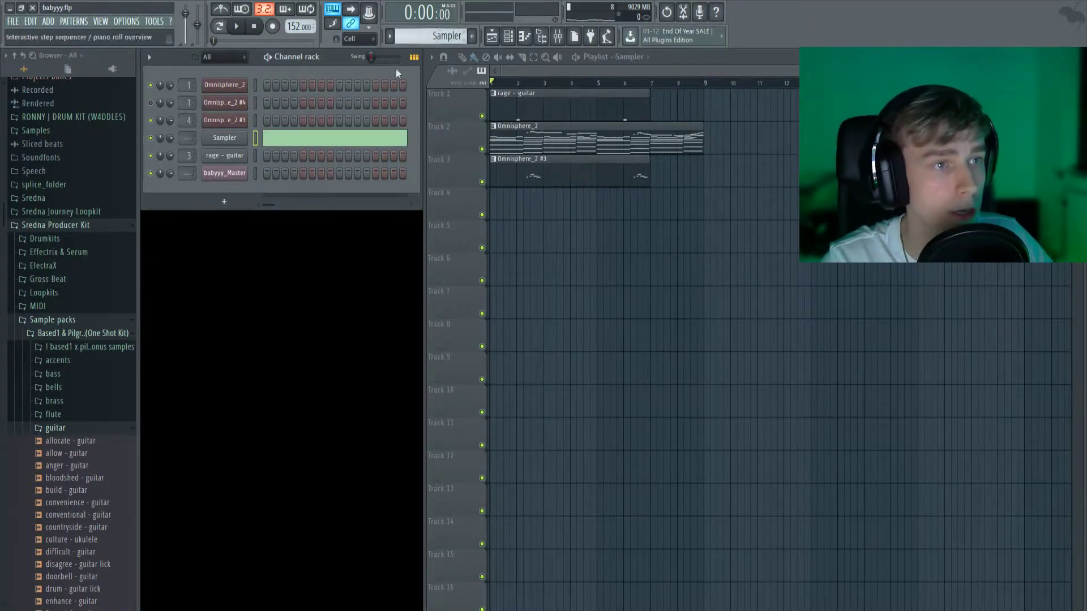
{"action": "left_click", "coordinate": [272, 139]}
{"action": "scroll", "coordinate": [322, 150], "scroll_direction": "down", "scroll_amount": 5}
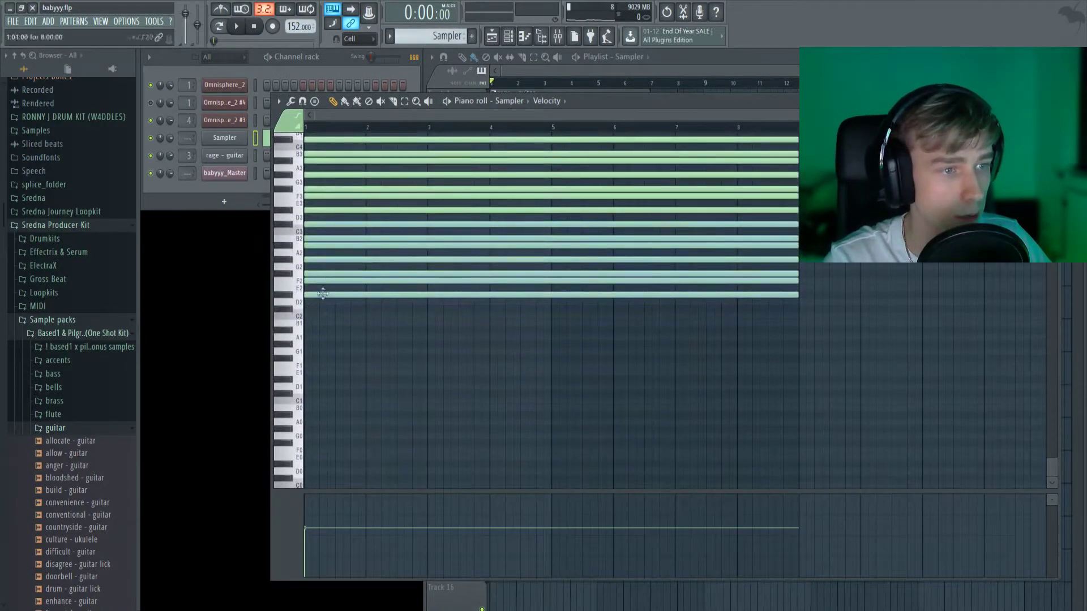
{"action": "left_click", "coordinate": [314, 102]}
{"action": "left_click", "coordinate": [313, 96]}
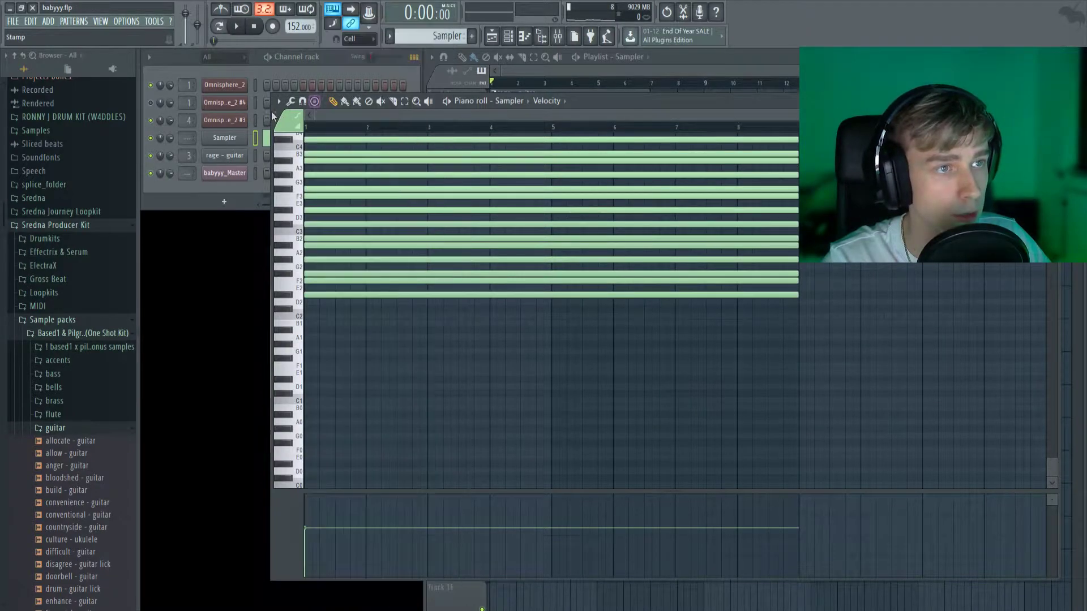
{"action": "left_click", "coordinate": [314, 101]}
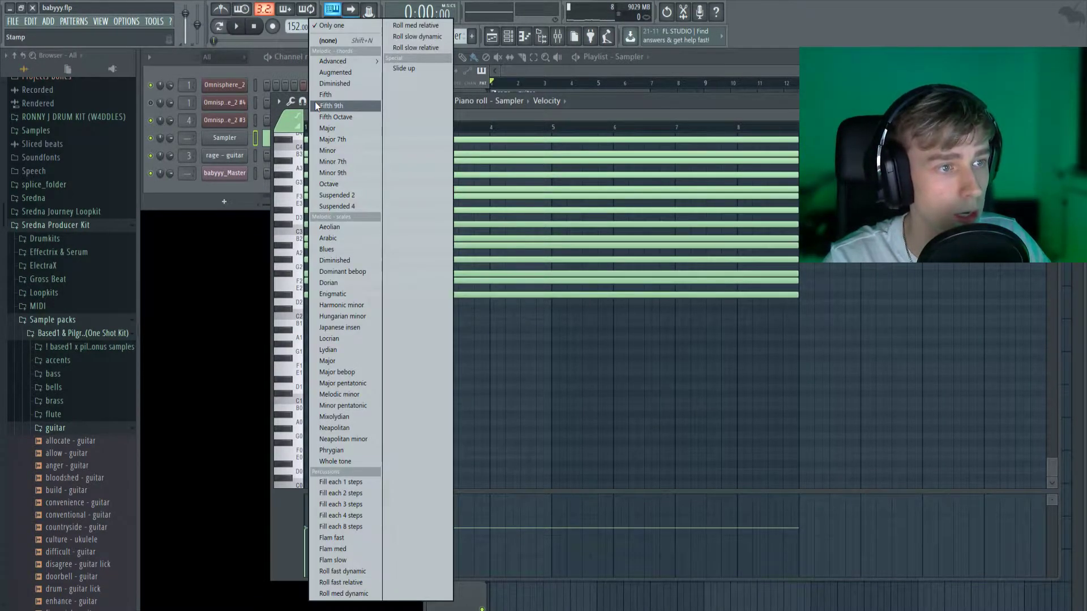
{"action": "left_click", "coordinate": [344, 226]}
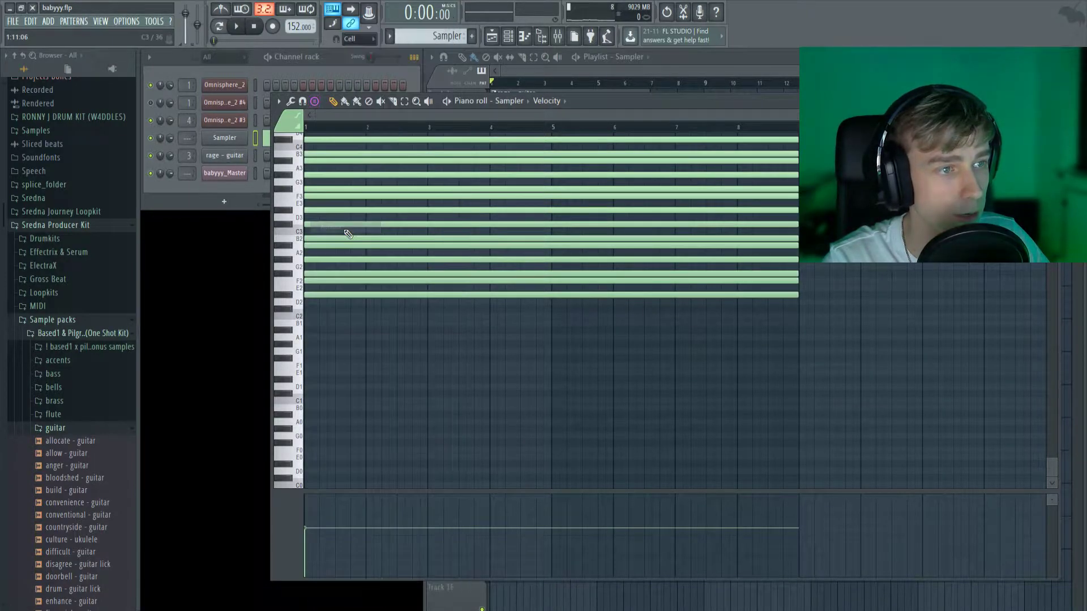
{"action": "left_click", "coordinate": [313, 381]}
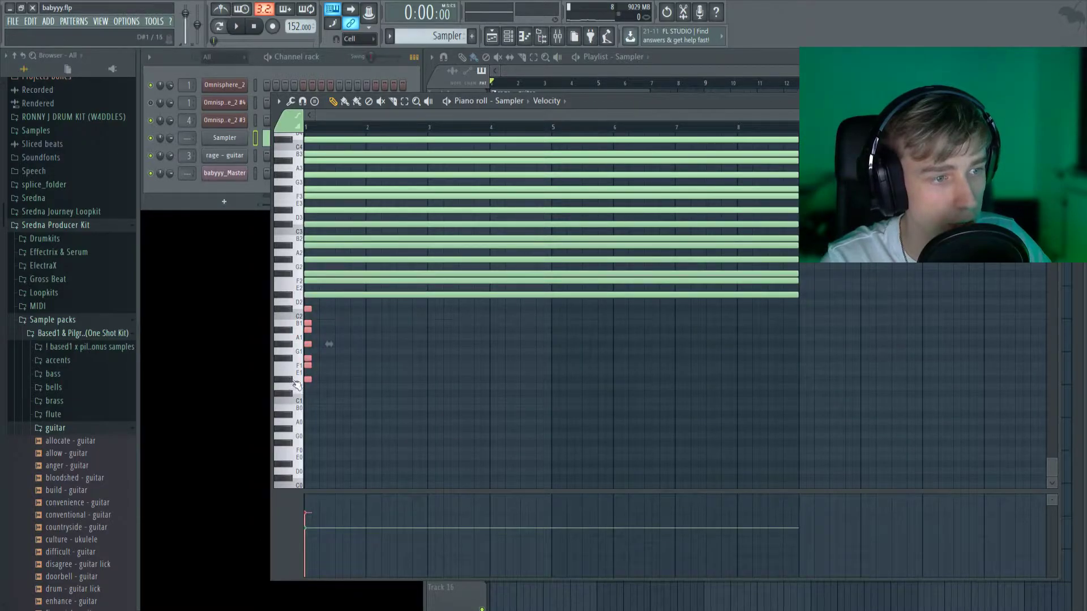
{"action": "left_click_drag", "start_coordinate": [328, 344], "coordinate": [815, 353]}
{"action": "scroll", "coordinate": [360, 315], "scroll_direction": "up", "scroll_amount": 1}
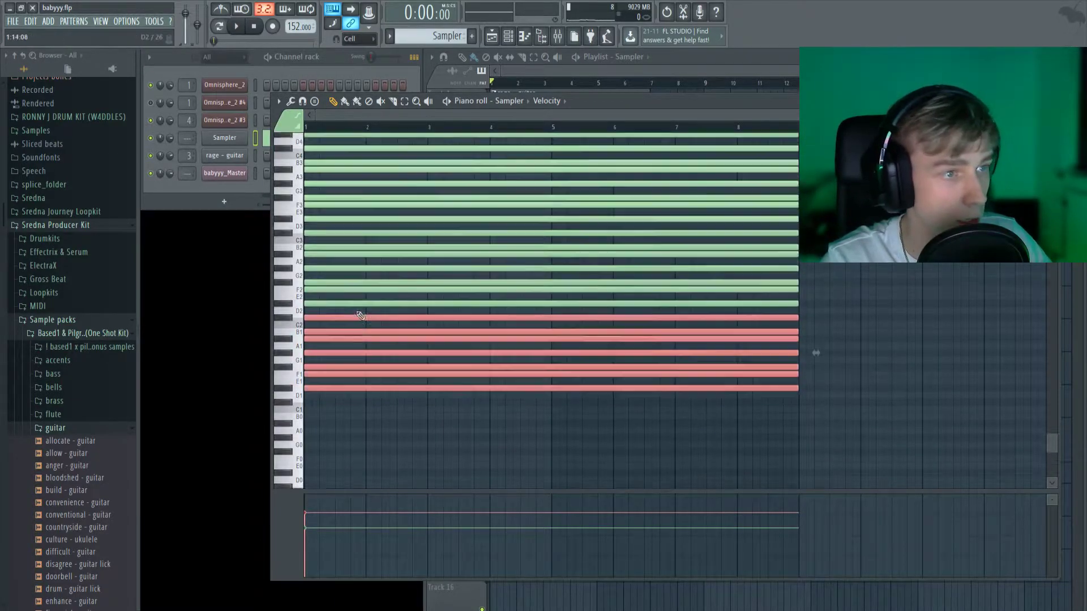
{"action": "scroll", "coordinate": [362, 362], "scroll_direction": "up", "scroll_amount": 15}
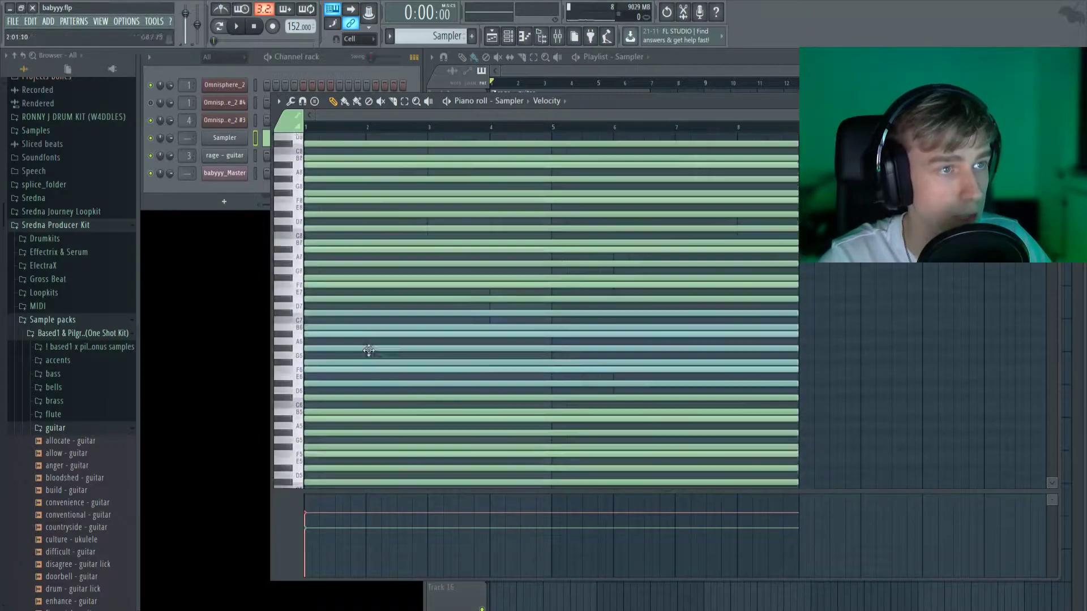
{"action": "scroll", "coordinate": [369, 351], "scroll_direction": "up", "scroll_amount": 5}
Step: Switch to the Omnisphere_2 pattern with all channels selected in the channel rack
{"action": "key", "text": "ctrl+a"}
{"action": "left_click", "coordinate": [173, 202]}
{"action": "key", "text": "KP_Subtract"}
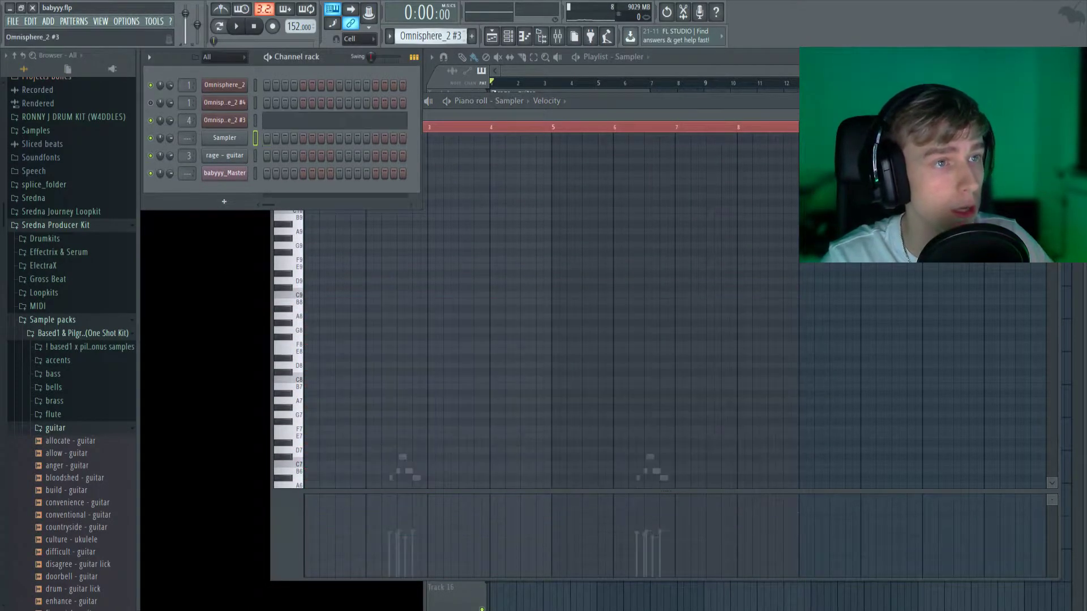
{"action": "left_click_drag", "start_coordinate": [432, 36], "coordinate": [431, 51]}
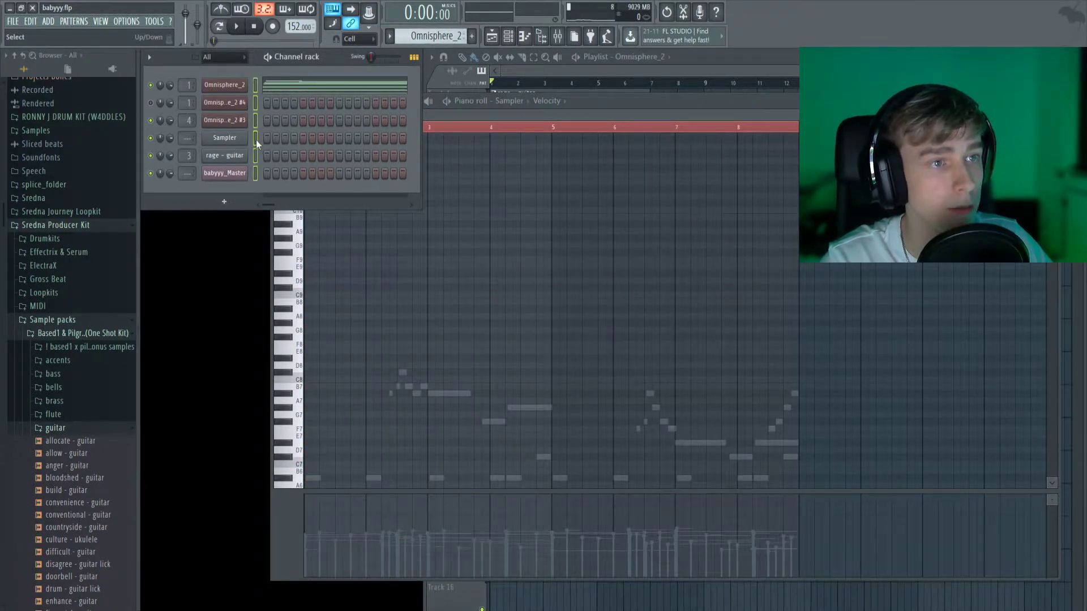
Step: Paste the scale guide notes into the Sampler channel's piano roll in the Omnisphere_2 pattern, deselect them and close the piano roll
{"action": "left_click", "coordinate": [526, 179]}
{"action": "key", "text": "ctrl+v"}
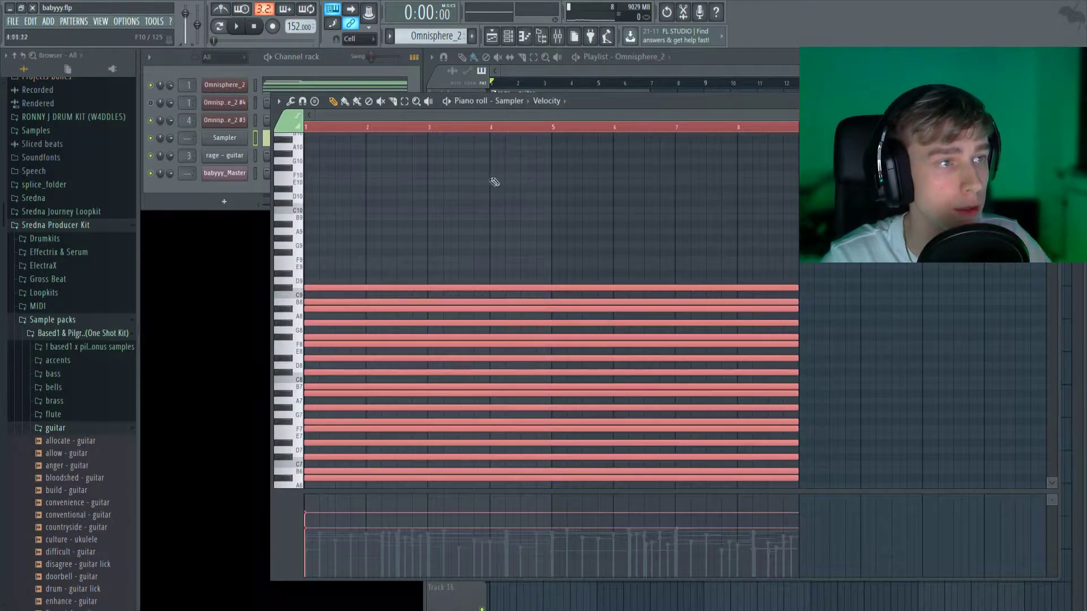
{"action": "key", "text": "ctrl+d"}
{"action": "key", "text": "Escape"}
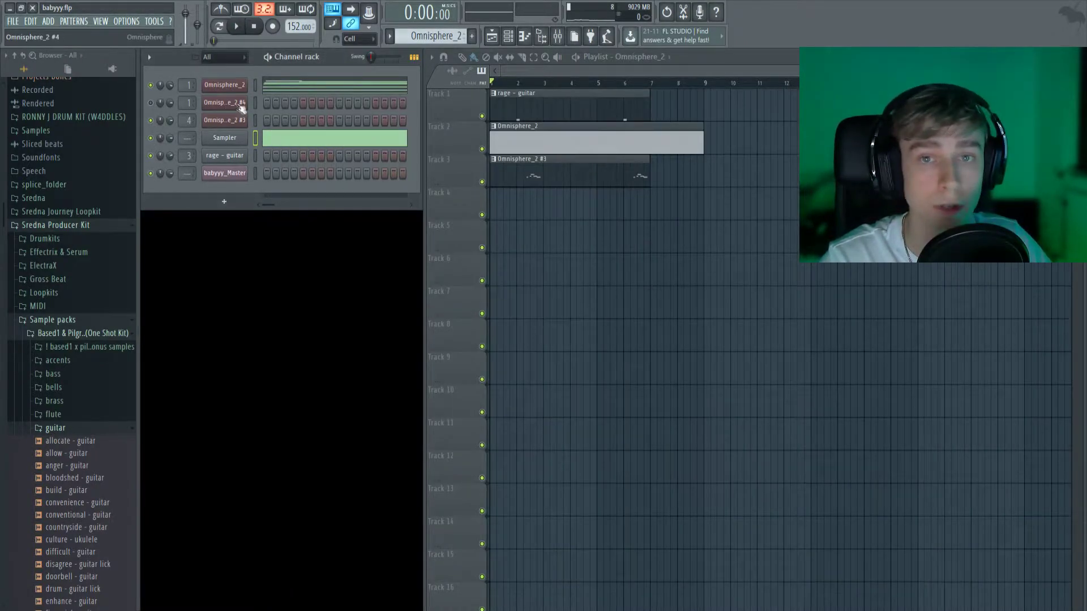
Step: Unmute the Omnisphere_2 #4 channel, mute Omnisphere_2, and open the piano roll of Omnisphere_2 #4
{"action": "left_click", "coordinate": [151, 102]}
{"action": "left_click", "coordinate": [150, 85]}
{"action": "right_click", "coordinate": [229, 102]}
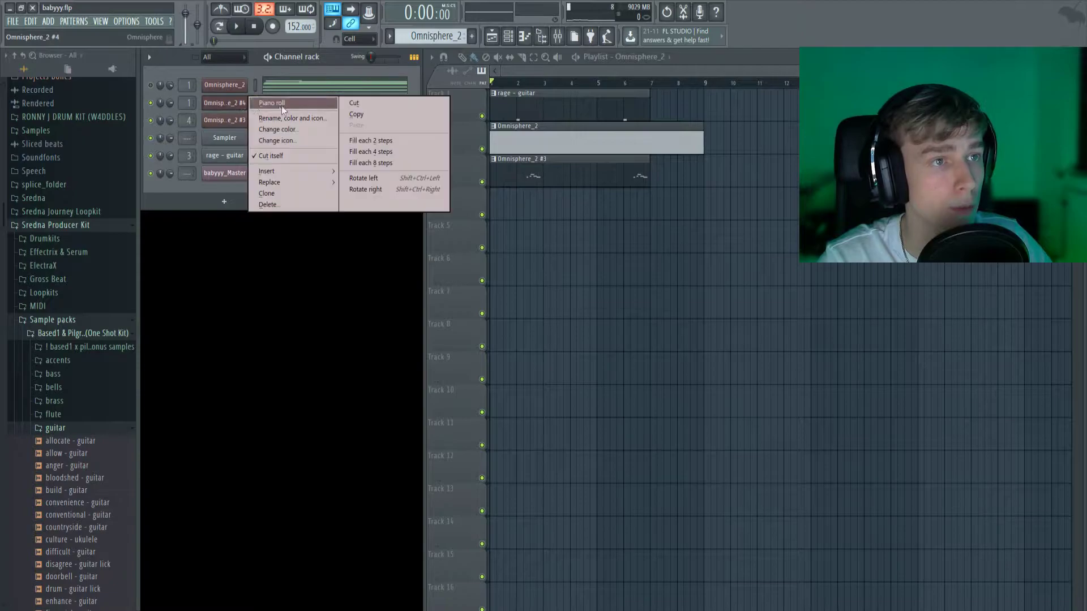
{"action": "left_click", "coordinate": [265, 104]}
Step: Place a B2 note at the start of bar 1 in the Omnisphere_2 #4 piano roll and play it back
{"action": "scroll", "coordinate": [383, 152], "scroll_direction": "down", "scroll_amount": 15}
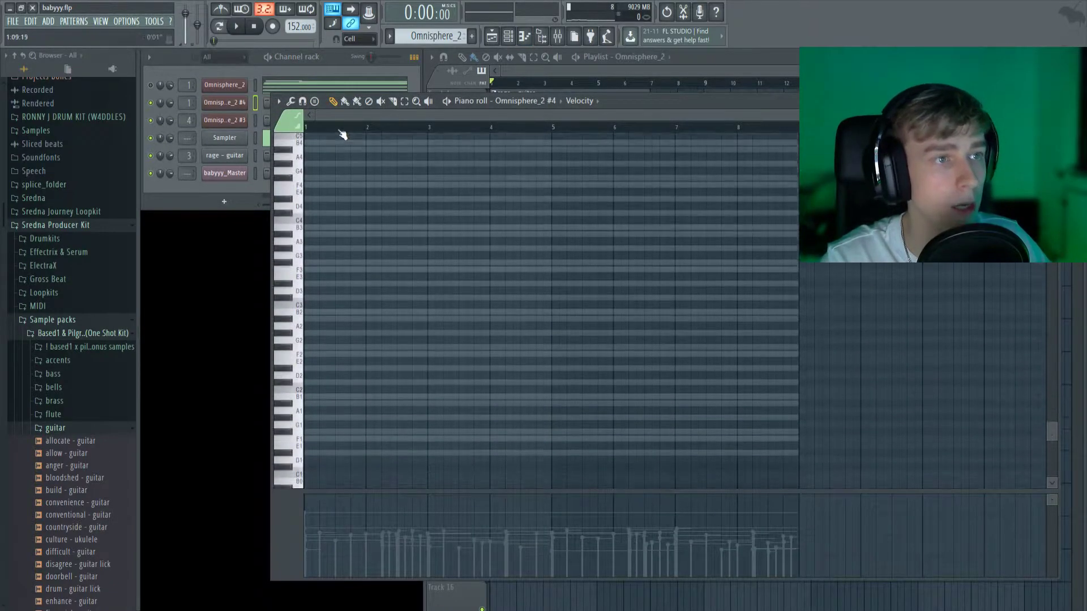
{"action": "scroll", "coordinate": [421, 259], "scroll_direction": "down", "scroll_amount": 2}
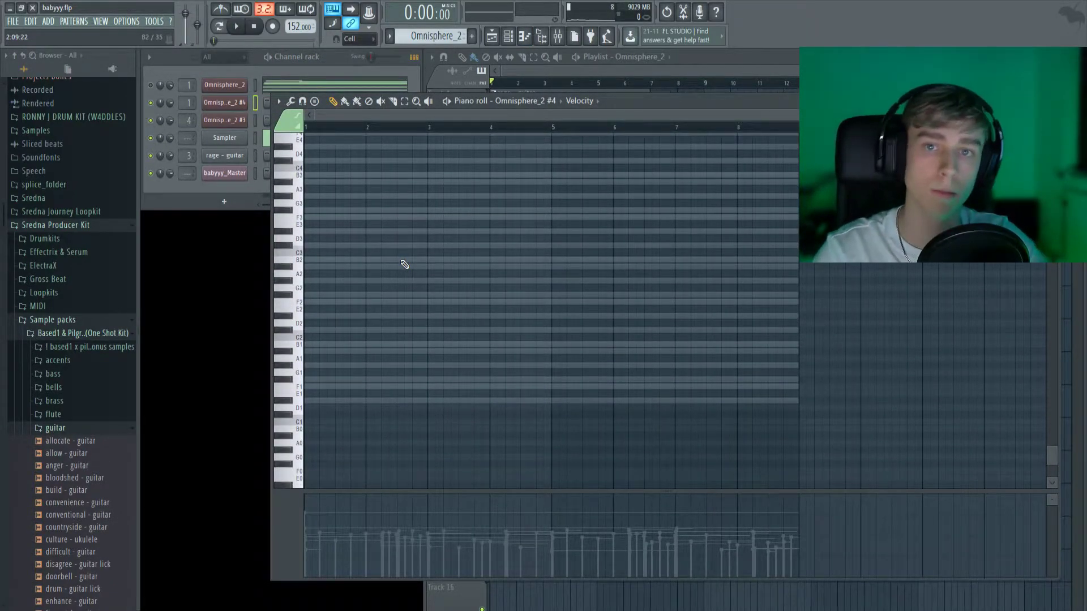
{"action": "scroll", "coordinate": [361, 126], "scroll_direction": "up", "scroll_amount": 3}
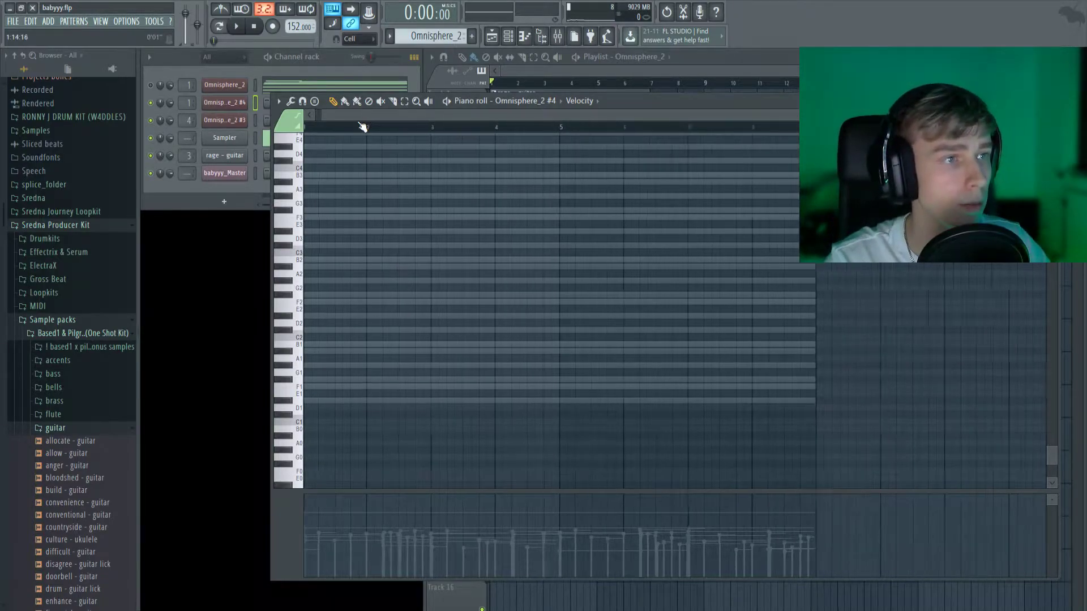
{"action": "right_click", "coordinate": [414, 280]}
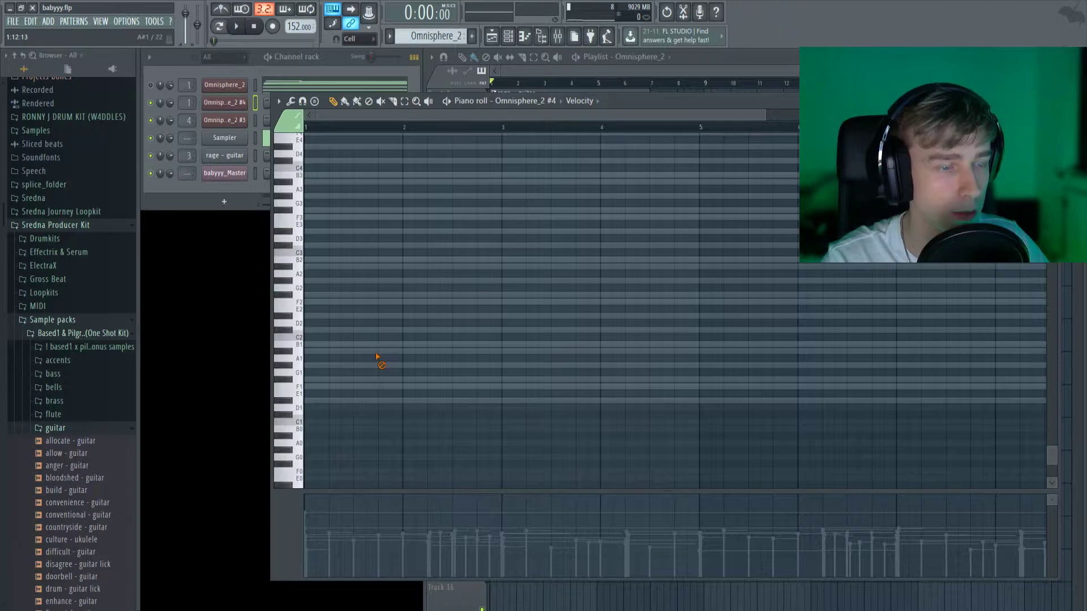
{"action": "scroll", "coordinate": [381, 362], "scroll_direction": "up", "scroll_amount": 6}
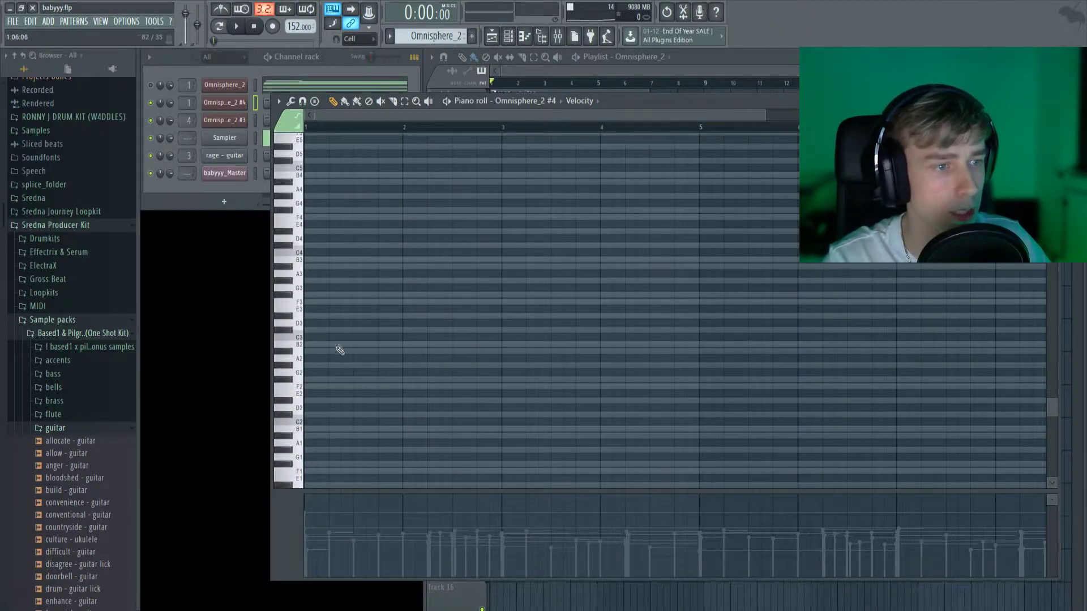
{"action": "mouse_move", "coordinate": [318, 350]}
{"action": "left_mouse_down"}
{"action": "mouse_move", "coordinate": [245, 354]}
{"action": "mouse_move", "coordinate": [339, 340]}
{"action": "mouse_move", "coordinate": [379, 350]}
{"action": "left_mouse_up"}
{"action": "right_click", "coordinate": [339, 340]}
{"action": "left_click", "coordinate": [311, 344]}
{"action": "key", "text": "space"}
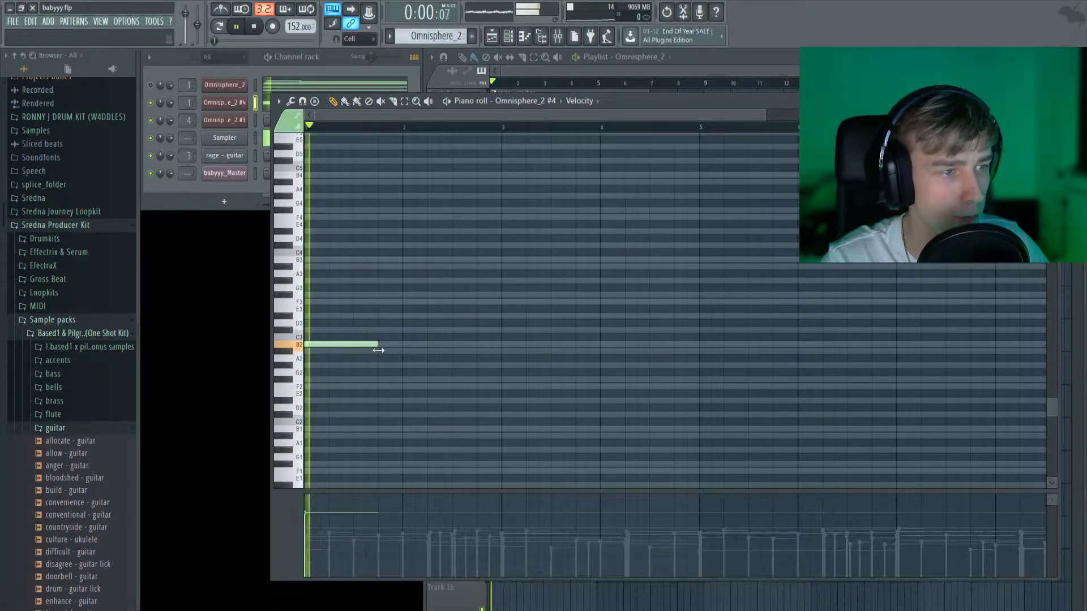
{"action": "key", "text": "space"}
Step: Add a C#3 note in bar 2 ending at bar 3, and extend the B2 note until it meets it
{"action": "left_click", "coordinate": [428, 330]}
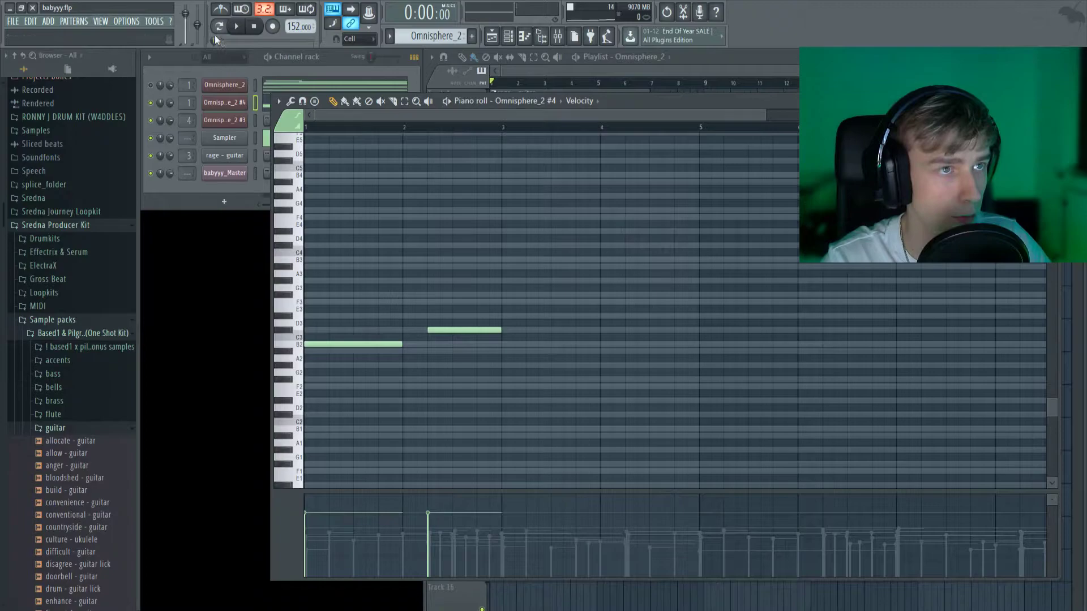
{"action": "key", "text": "space"}
{"action": "left_click_drag", "start_coordinate": [402, 345], "coordinate": [427, 345]}
{"action": "key", "text": "space"}
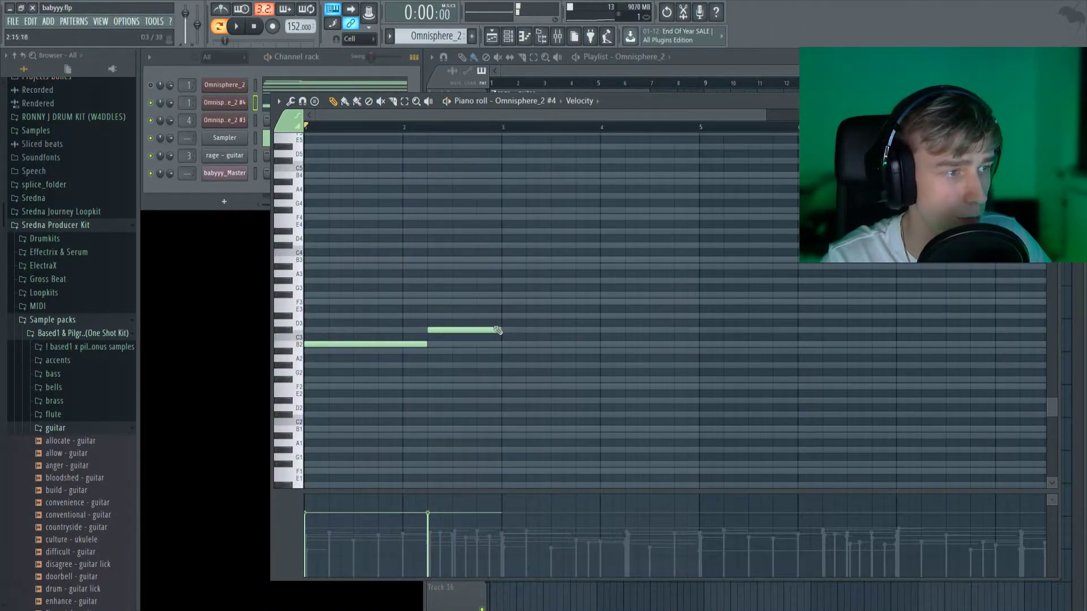
Step: Add a D#3 note from bar 3 into bar 4, followed by an F#3 note ending at bar 5, while listening to the line
{"action": "left_click", "coordinate": [508, 316]}
{"action": "key", "text": "space"}
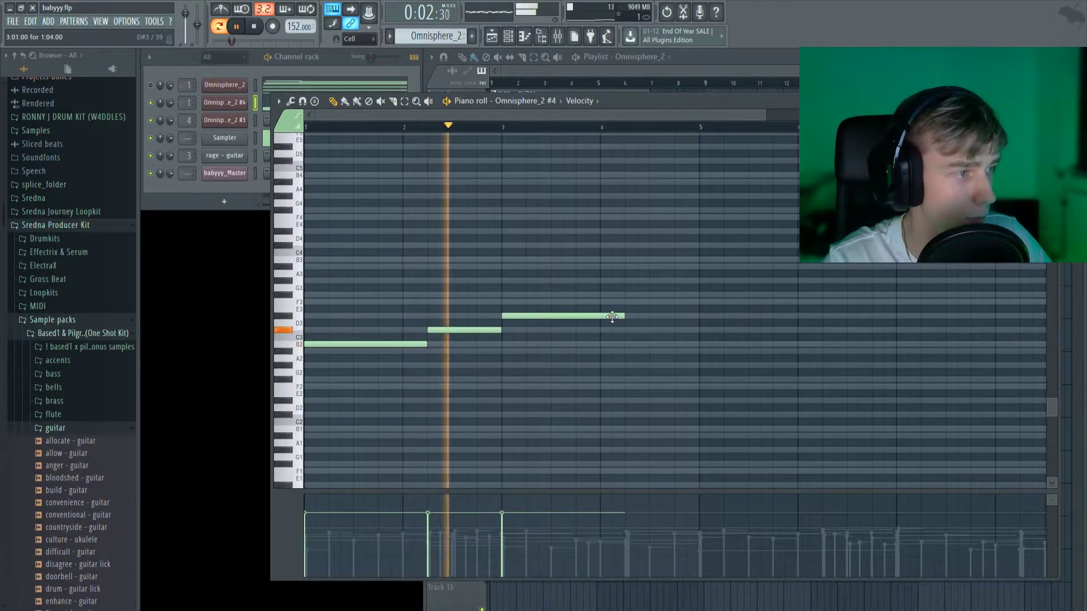
{"action": "left_click", "coordinate": [628, 295]}
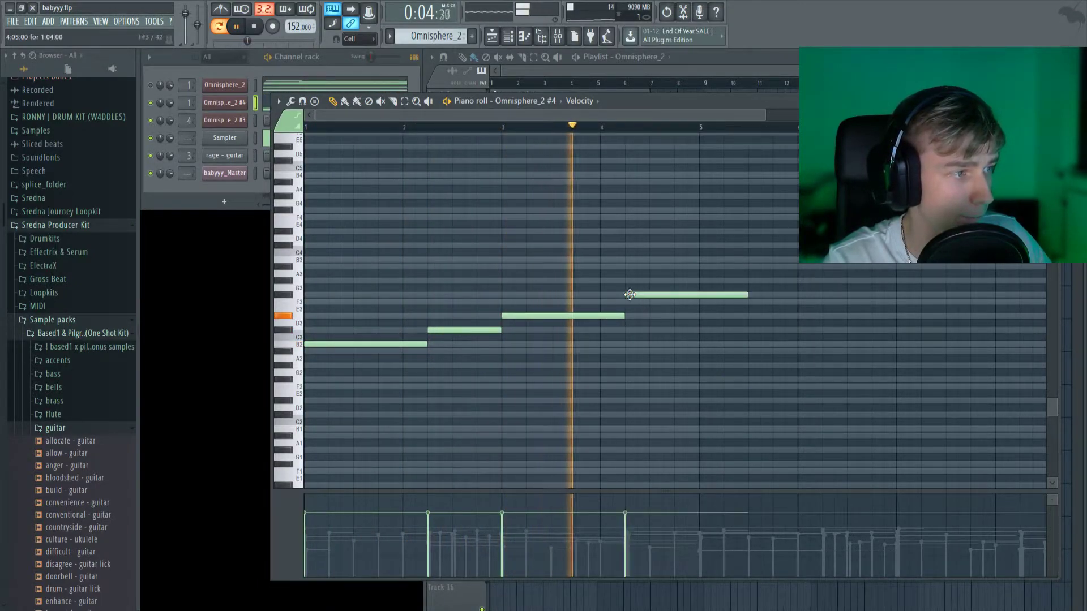
{"action": "key", "text": "space"}
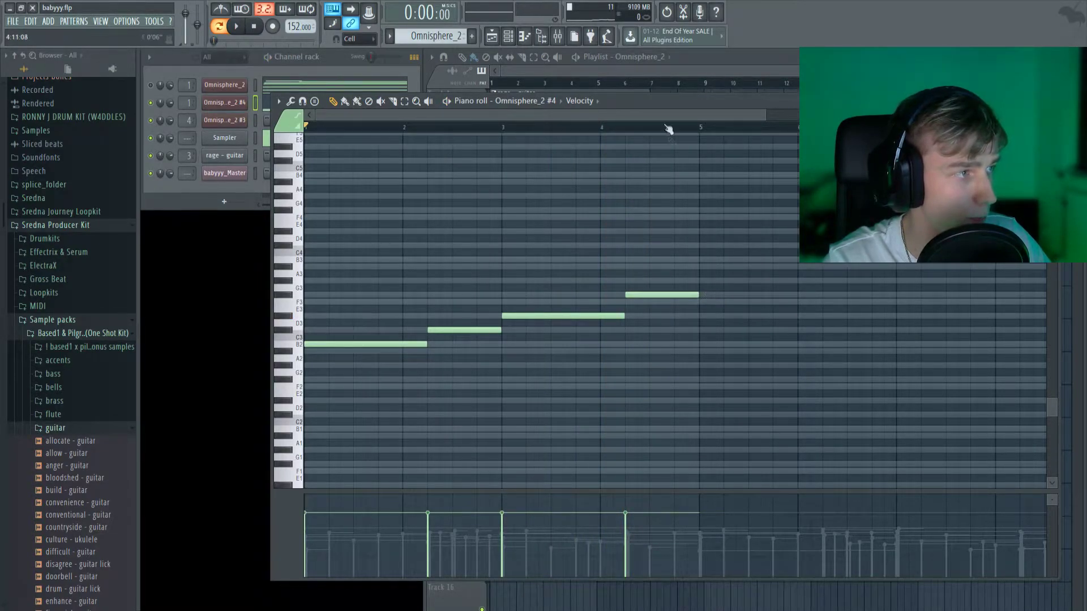
Step: Select the four notes from B2 to F#3 and duplicate them in each of the three octaves above
{"action": "scroll", "coordinate": [669, 129], "scroll_direction": "up", "scroll_amount": 1}
{"action": "scroll", "coordinate": [674, 310], "scroll_direction": "up", "scroll_amount": 3}
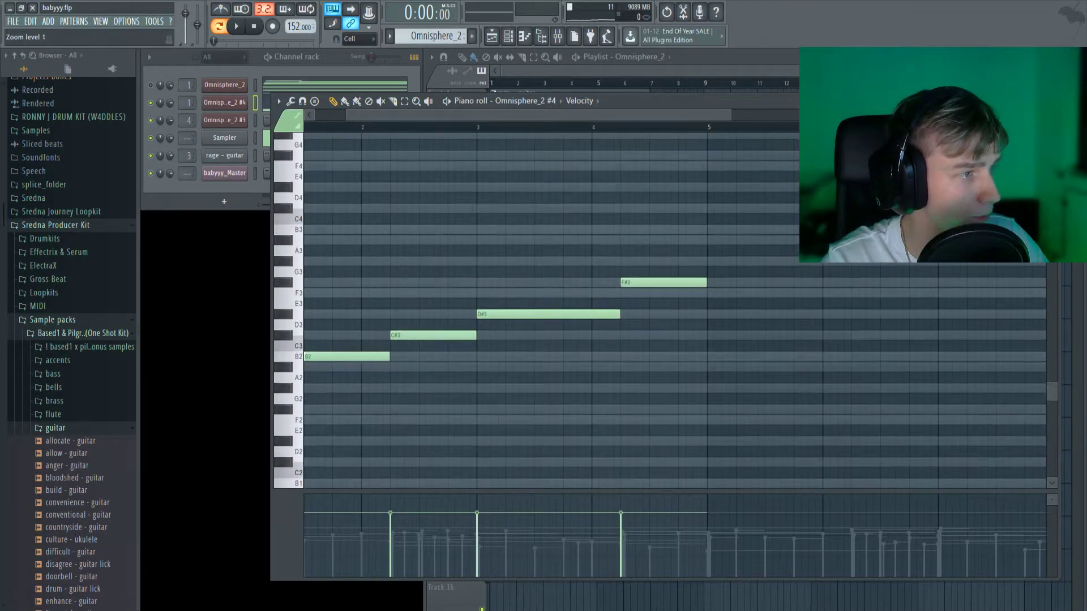
{"action": "left_click_drag", "start_coordinate": [598, 115], "coordinate": [563, 115]}
{"action": "scroll", "coordinate": [456, 271], "scroll_direction": "up", "scroll_amount": 2}
{"action": "scroll", "coordinate": [437, 288], "scroll_direction": "down", "scroll_amount": 3}
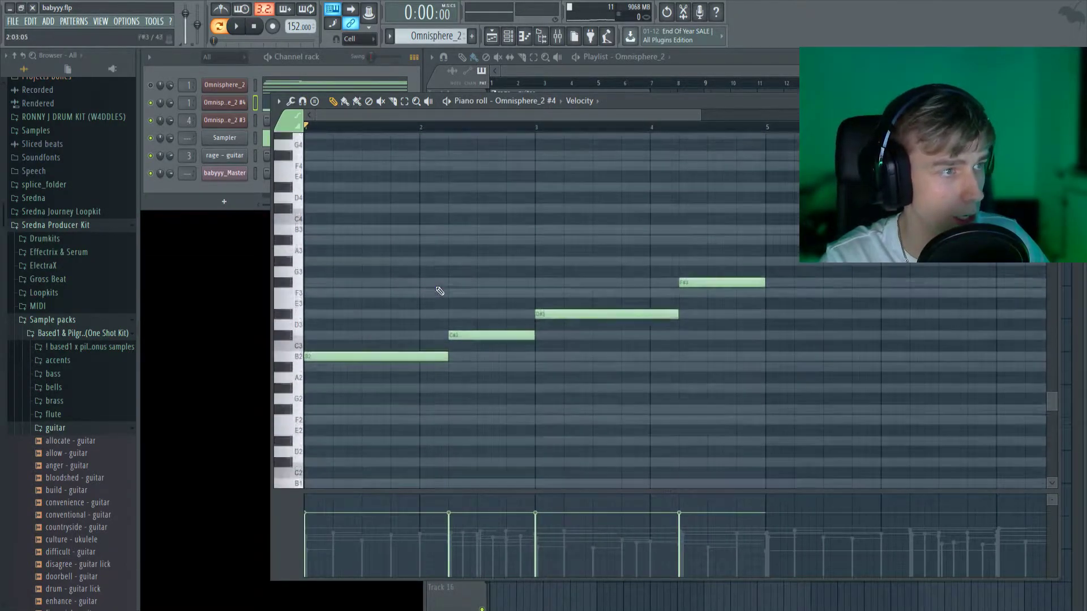
{"action": "scroll", "coordinate": [436, 288], "scroll_direction": "up", "scroll_amount": 2}
{"action": "scroll", "coordinate": [438, 291], "scroll_direction": "up", "scroll_amount": 4}
{"action": "scroll", "coordinate": [556, 270], "scroll_direction": "down", "scroll_amount": 4}
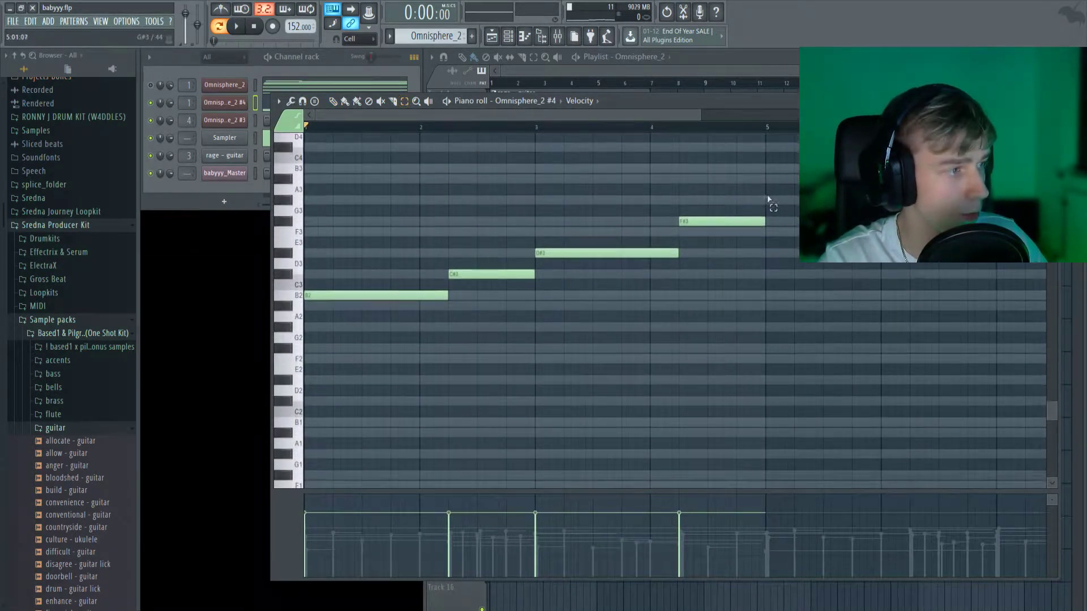
{"action": "mouse_move", "coordinate": [757, 193]}
{"action": "left_mouse_down"}
{"action": "mouse_move", "coordinate": [306, 350]}
{"action": "mouse_move", "coordinate": [334, 229]}
{"action": "left_mouse_up"}
{"action": "scroll", "coordinate": [340, 362], "scroll_direction": "up", "scroll_amount": 3}
{"action": "scroll", "coordinate": [313, 257], "scroll_direction": "up", "scroll_amount": 4}
Step: Play back the stacked octaves and look over the notes across the octaves
{"action": "key", "text": "space"}
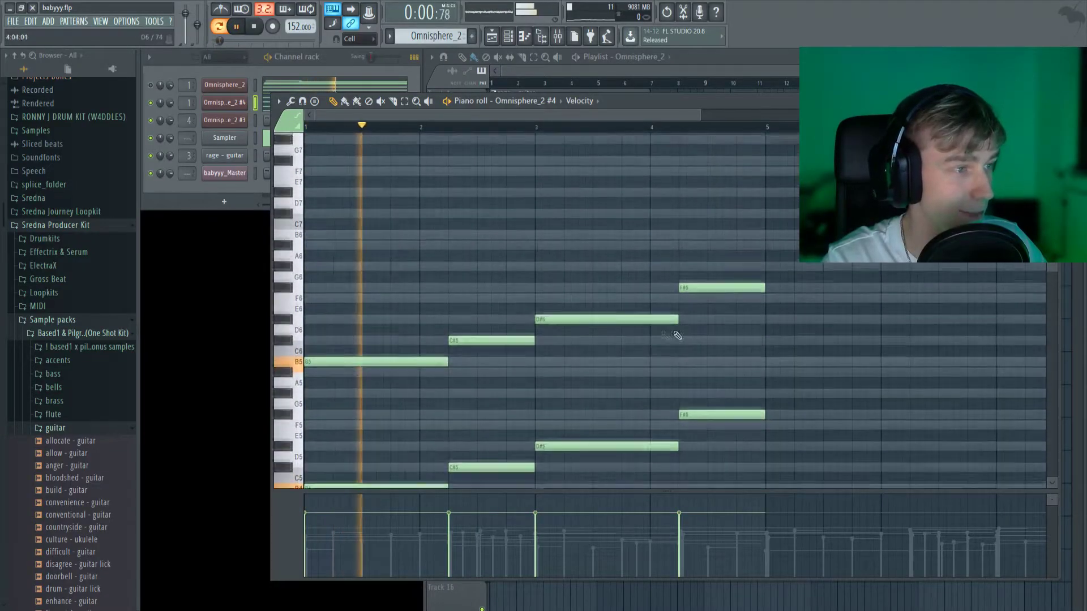
{"action": "scroll", "coordinate": [846, 314], "scroll_direction": "down", "scroll_amount": 4}
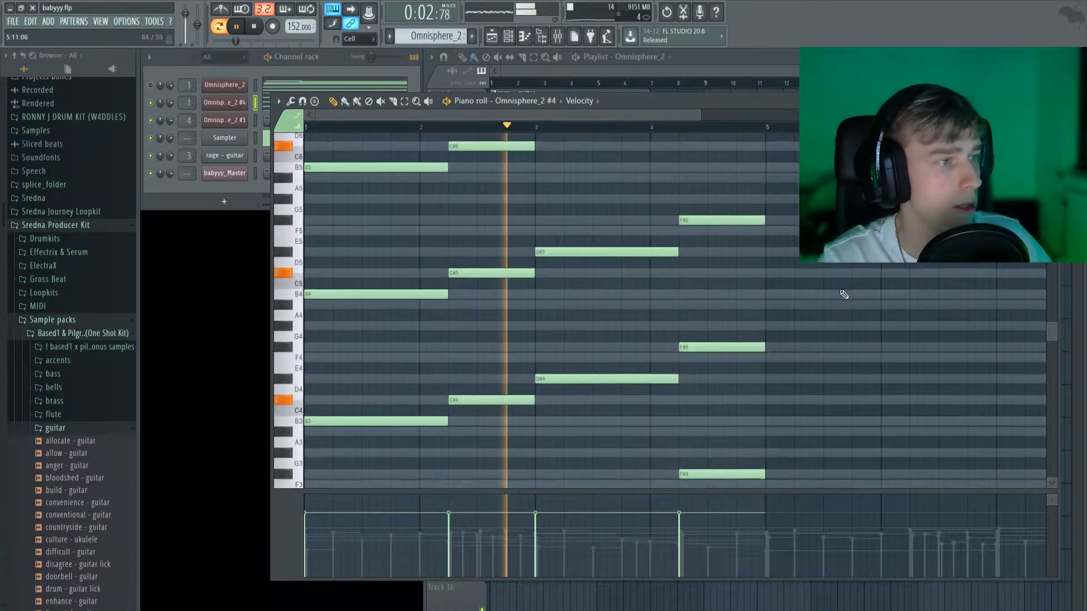
{"action": "scroll", "coordinate": [844, 294], "scroll_direction": "down", "scroll_amount": 4}
{"action": "scroll", "coordinate": [843, 294], "scroll_direction": "up", "scroll_amount": 4}
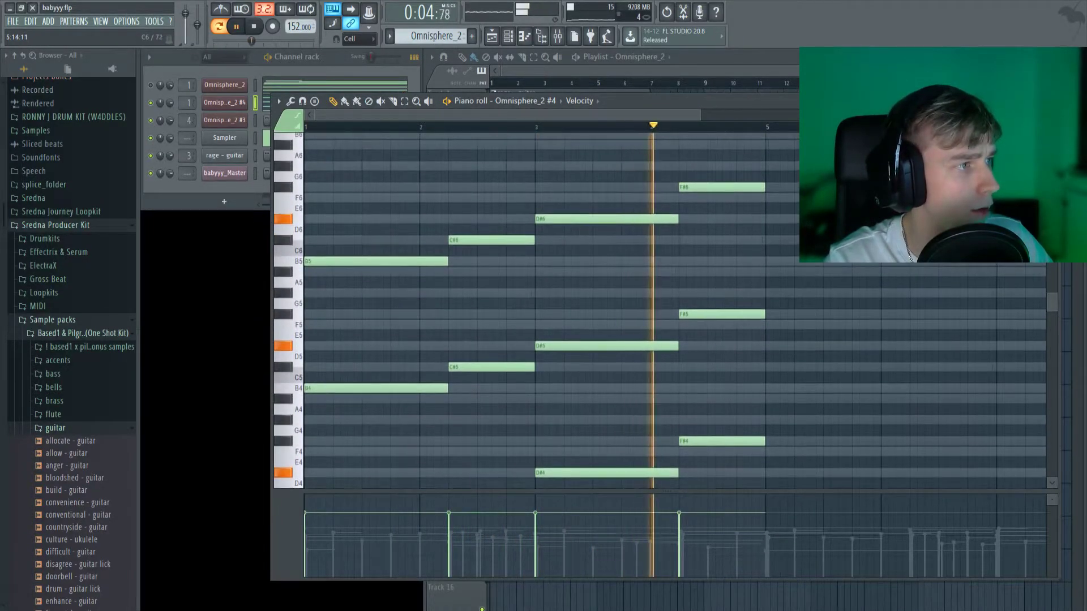
{"action": "key", "text": "space"}
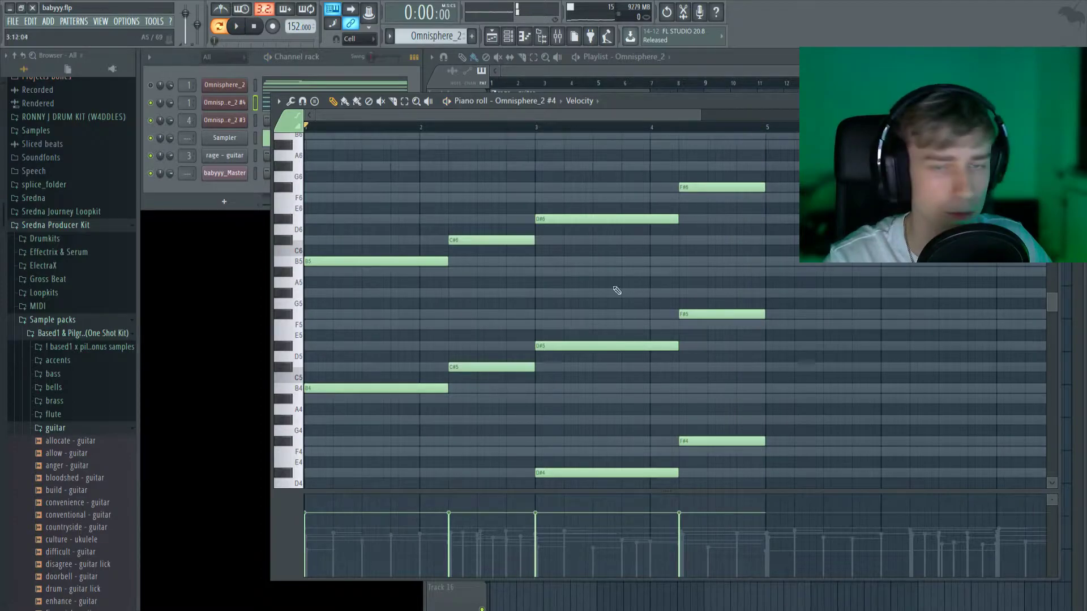
{"action": "scroll", "coordinate": [701, 255], "scroll_direction": "down", "scroll_amount": 2}
{"action": "scroll", "coordinate": [792, 288], "scroll_direction": "up", "scroll_amount": 4}
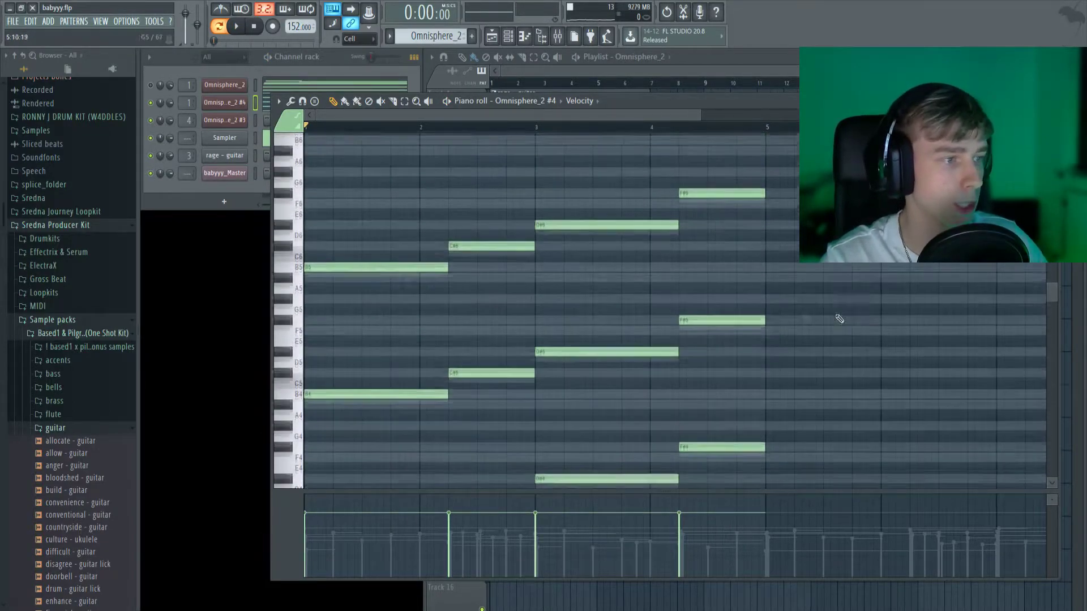
{"action": "scroll", "coordinate": [504, 347], "scroll_direction": "up", "scroll_amount": 4}
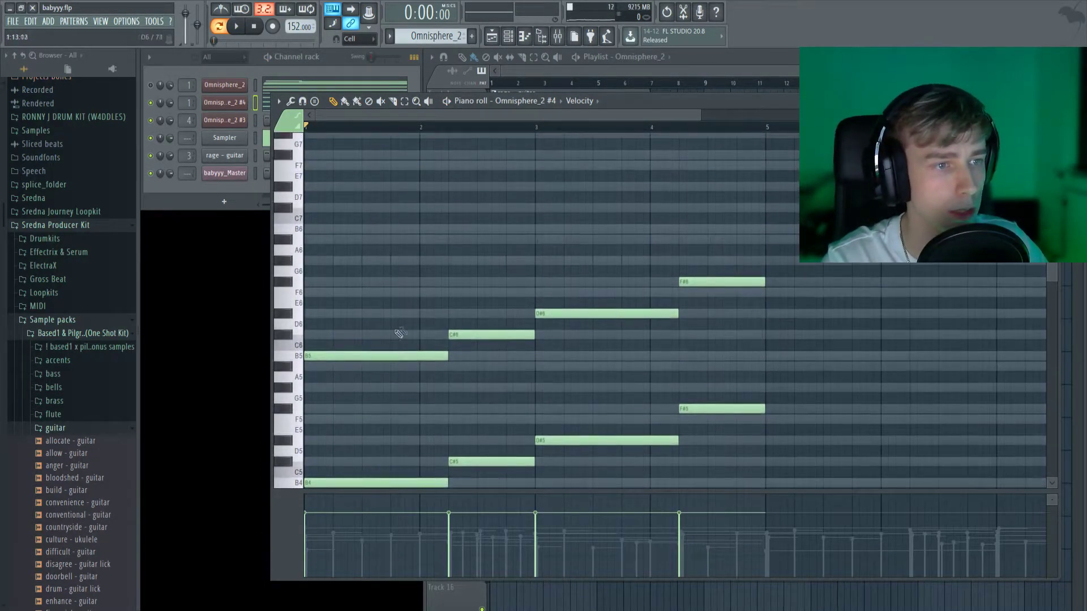
{"action": "scroll", "coordinate": [828, 319], "scroll_direction": "up", "scroll_amount": 2}
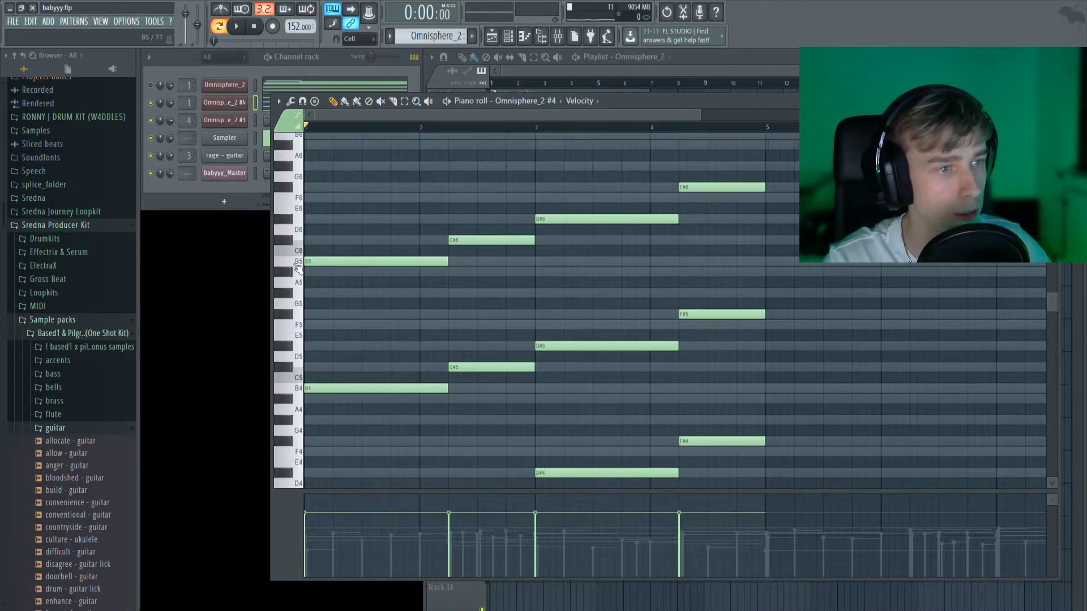
{"action": "scroll", "coordinate": [569, 264], "scroll_direction": "down", "scroll_amount": 15}
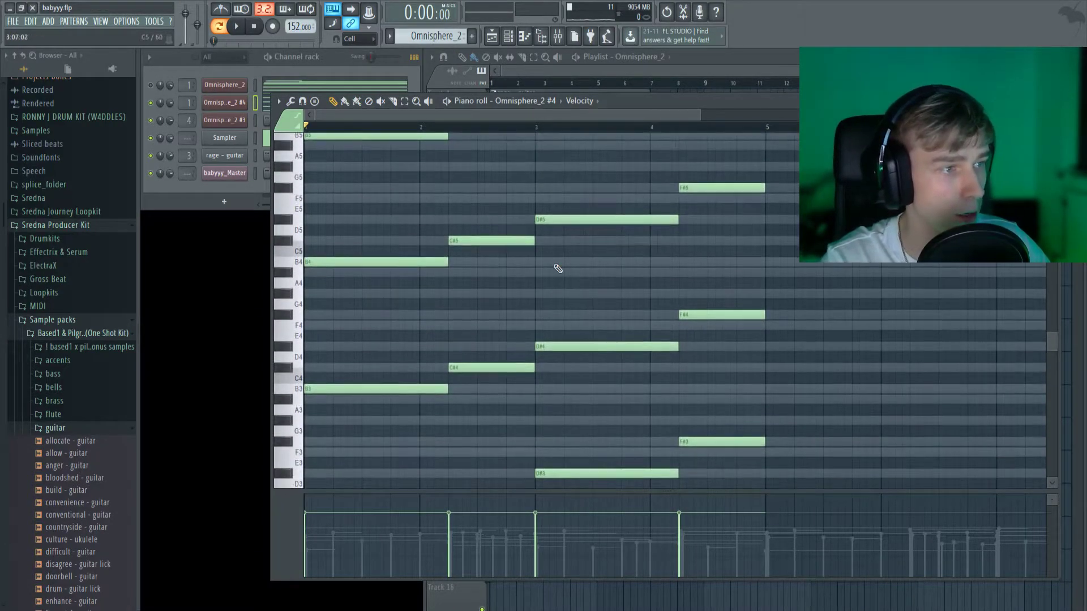
{"action": "scroll", "coordinate": [350, 362], "scroll_direction": "up", "scroll_amount": 7}
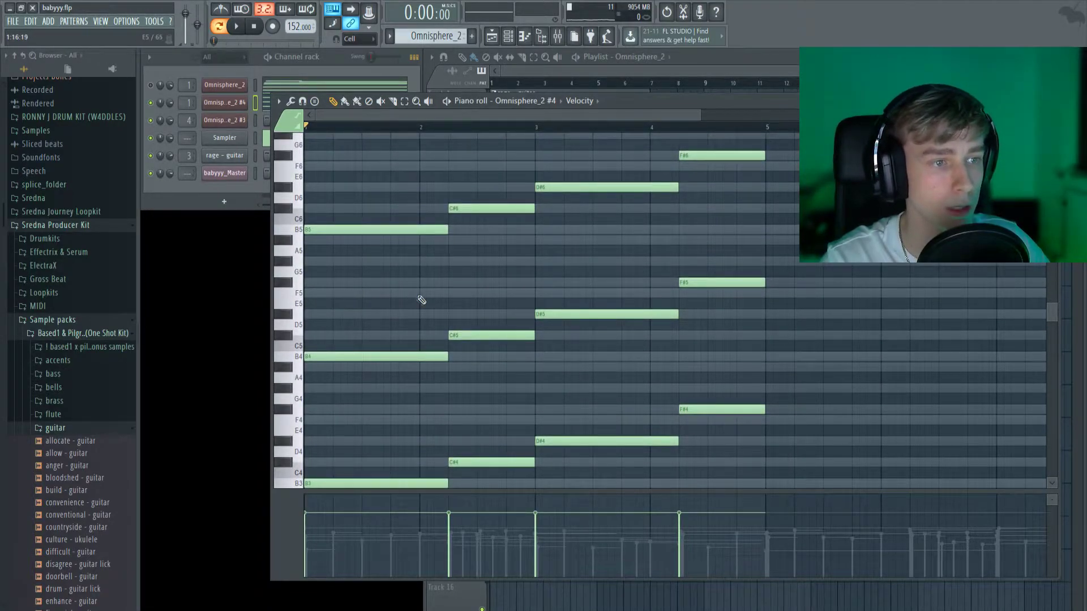
Step: Add an F#5 note between the B4 and B5 notes at bar 1, matching their full length
{"action": "scroll", "coordinate": [396, 326], "scroll_direction": "up", "scroll_amount": 1}
{"action": "left_click", "coordinate": [316, 315]}
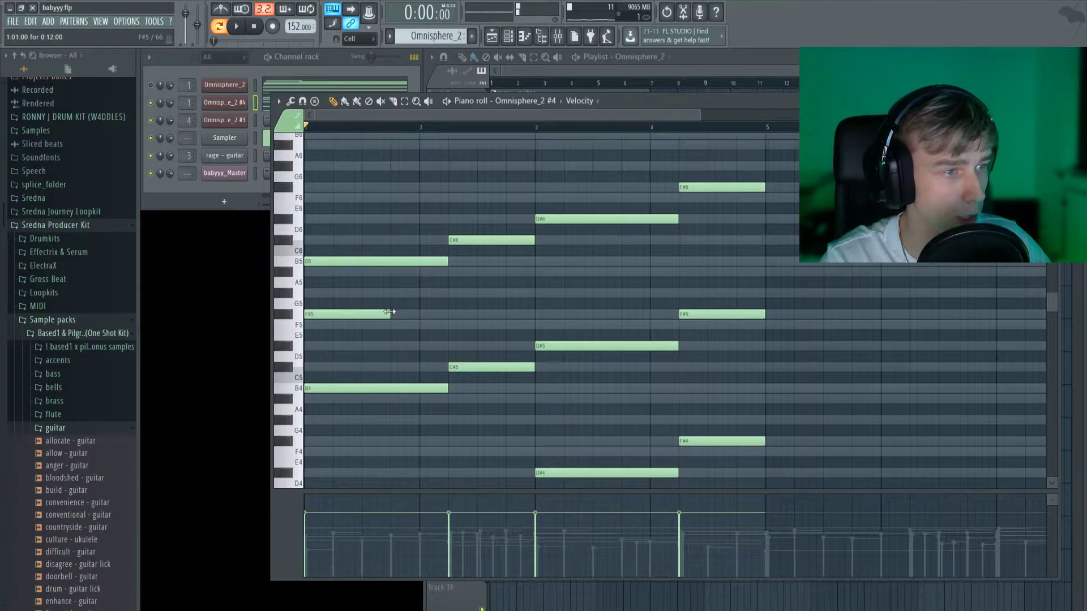
{"action": "left_click", "coordinate": [433, 314]}
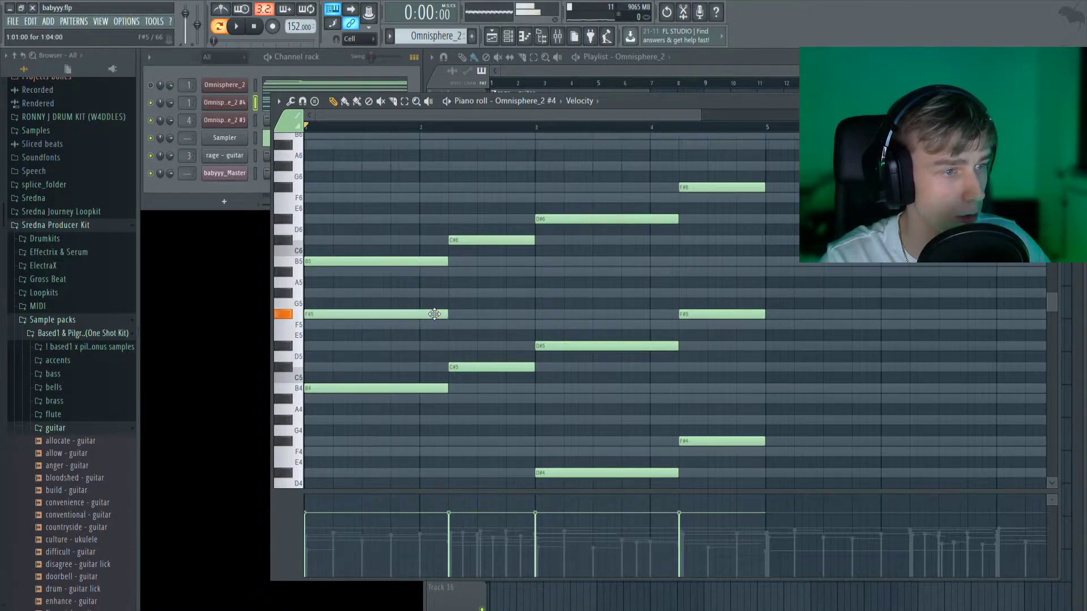
Step: Try a D#5 note in the first chord, listen to it, and delete the note
{"action": "left_click", "coordinate": [318, 346]}
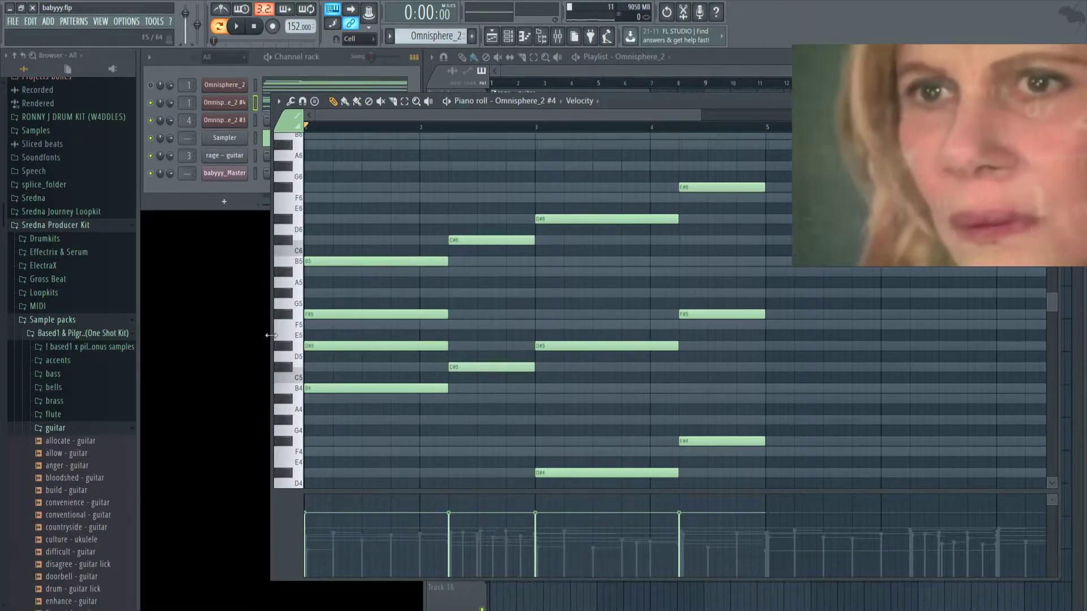
{"action": "key", "text": "space"}
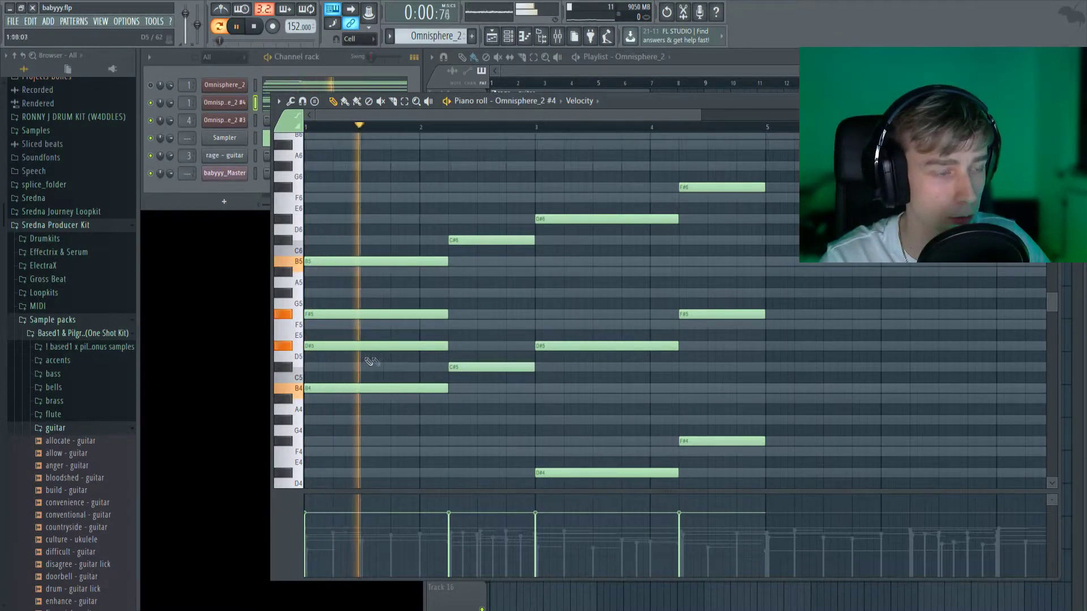
{"action": "scroll", "coordinate": [348, 326], "scroll_direction": "down", "scroll_amount": 3}
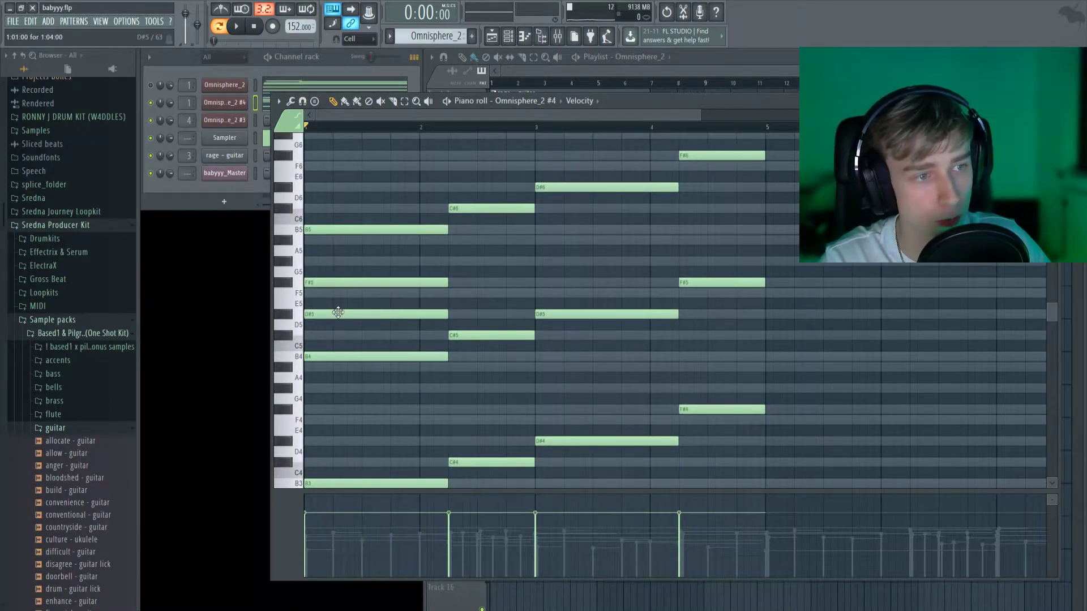
{"action": "right_click", "coordinate": [338, 312]}
Step: Play back the first chord with its fifth and add a G#5 note to the second chord, matching its full length
{"action": "scroll", "coordinate": [502, 272], "scroll_direction": "up", "scroll_amount": 3}
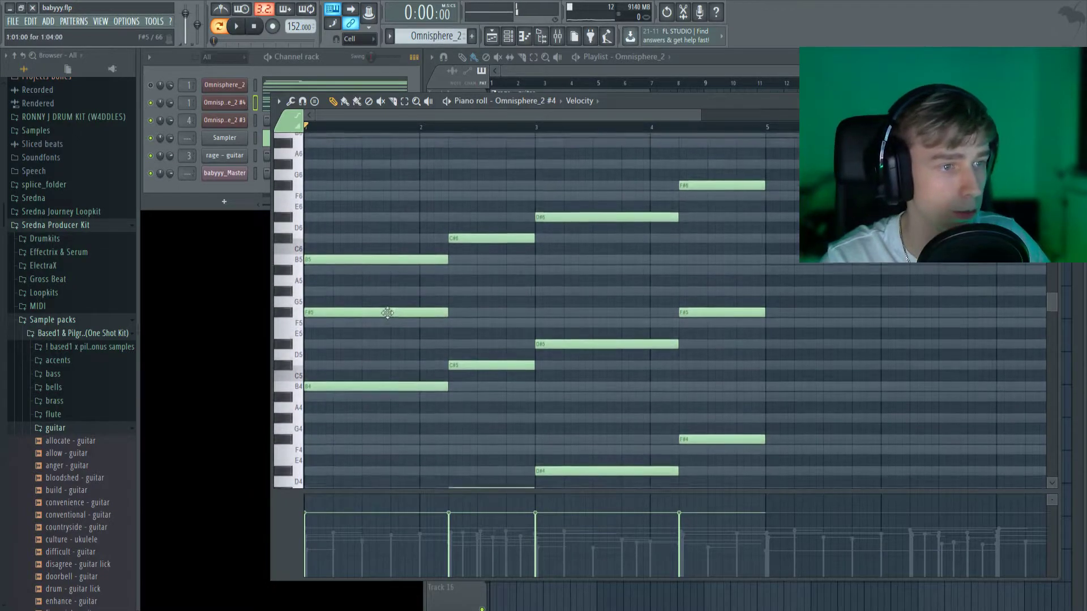
{"action": "key", "text": "space"}
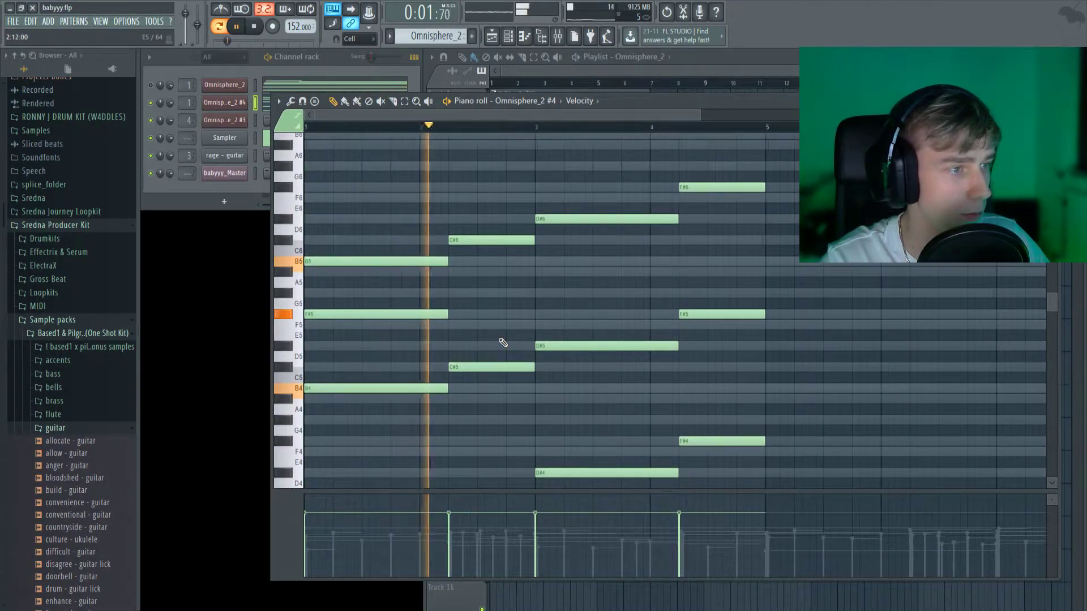
{"action": "key", "text": "space"}
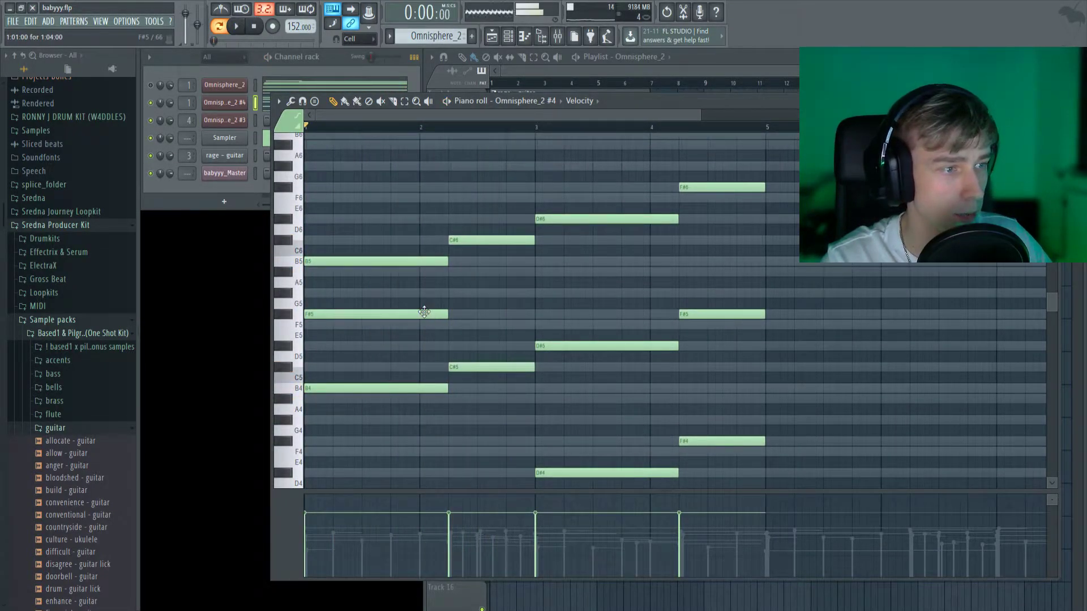
{"action": "left_click", "coordinate": [457, 294]}
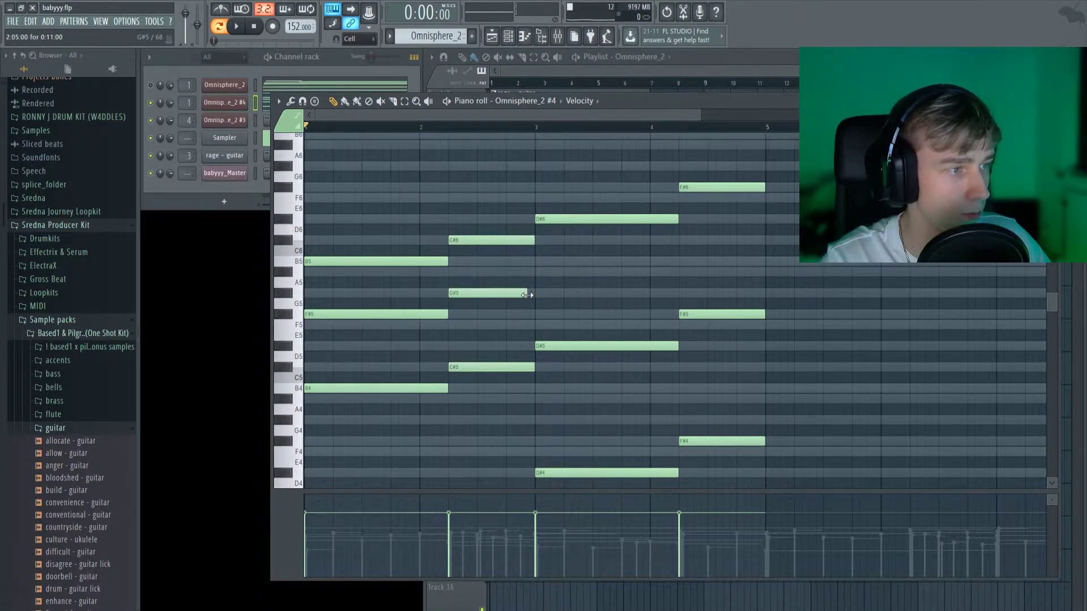
Step: Try an F5 note in the second chord and delete it
{"action": "scroll", "coordinate": [604, 298], "scroll_direction": "up", "scroll_amount": 3}
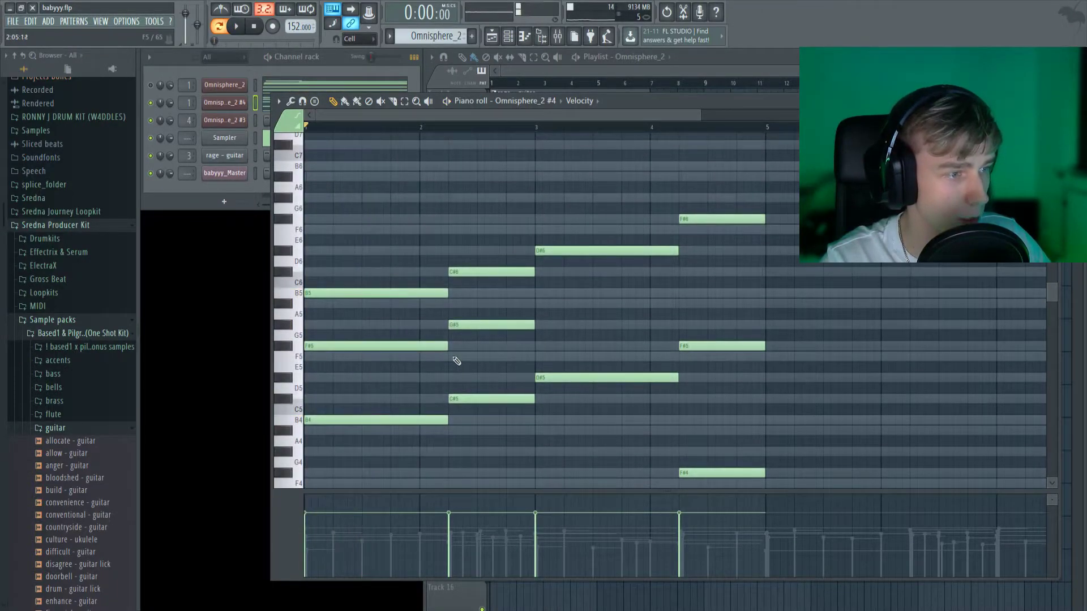
{"action": "left_click", "coordinate": [452, 357]}
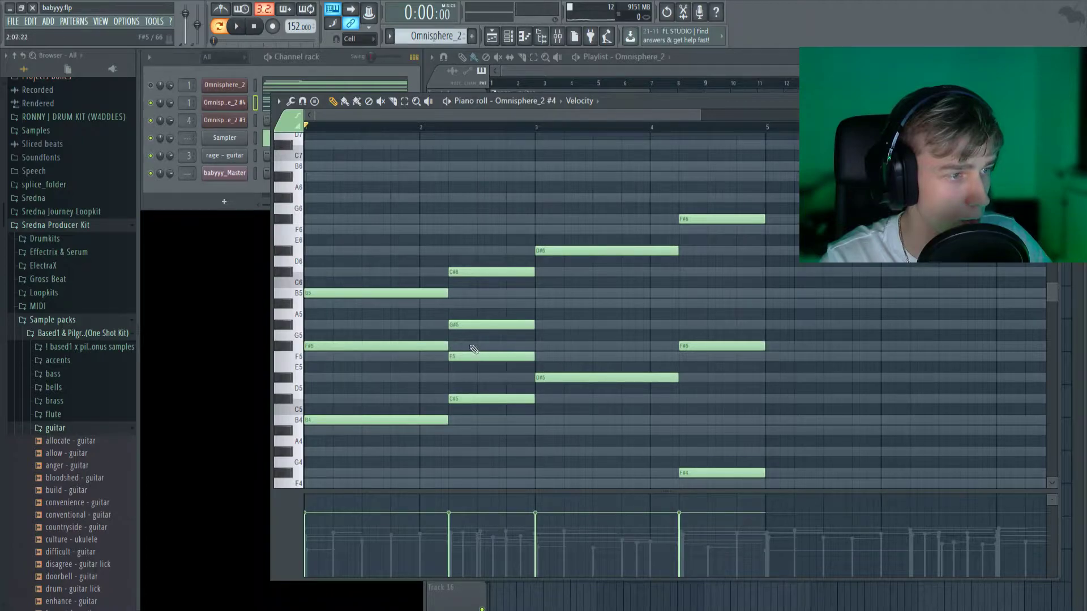
{"action": "right_click", "coordinate": [469, 354]}
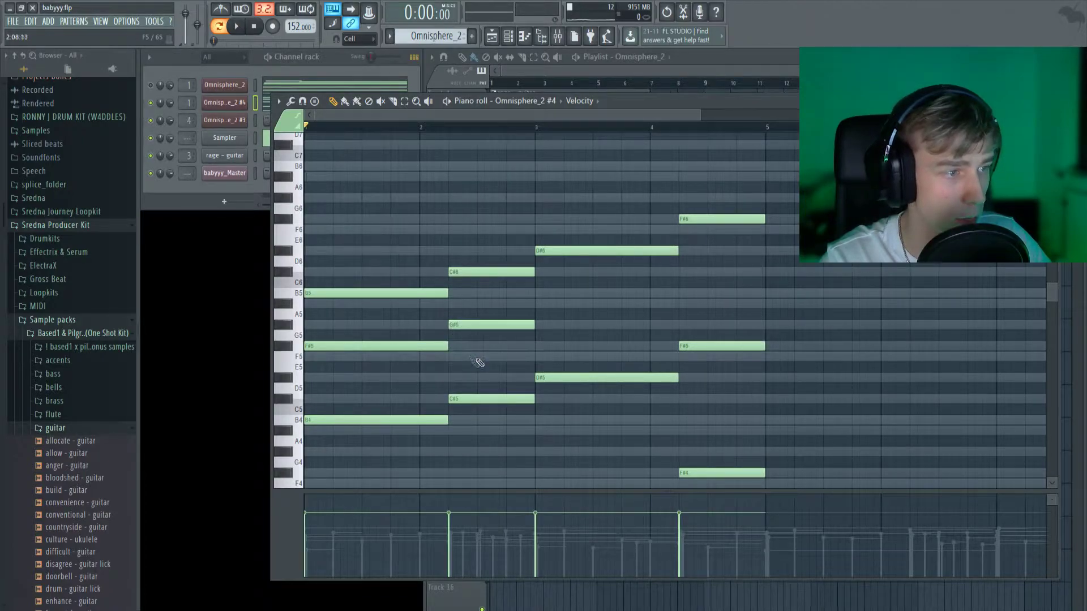
Step: Add an A#5 note to the third chord and a C#6 note to the fourth chord, each spanning its chord's length
{"action": "scroll", "coordinate": [526, 323], "scroll_direction": "up", "scroll_amount": 3}
{"action": "left_click", "coordinate": [536, 379]}
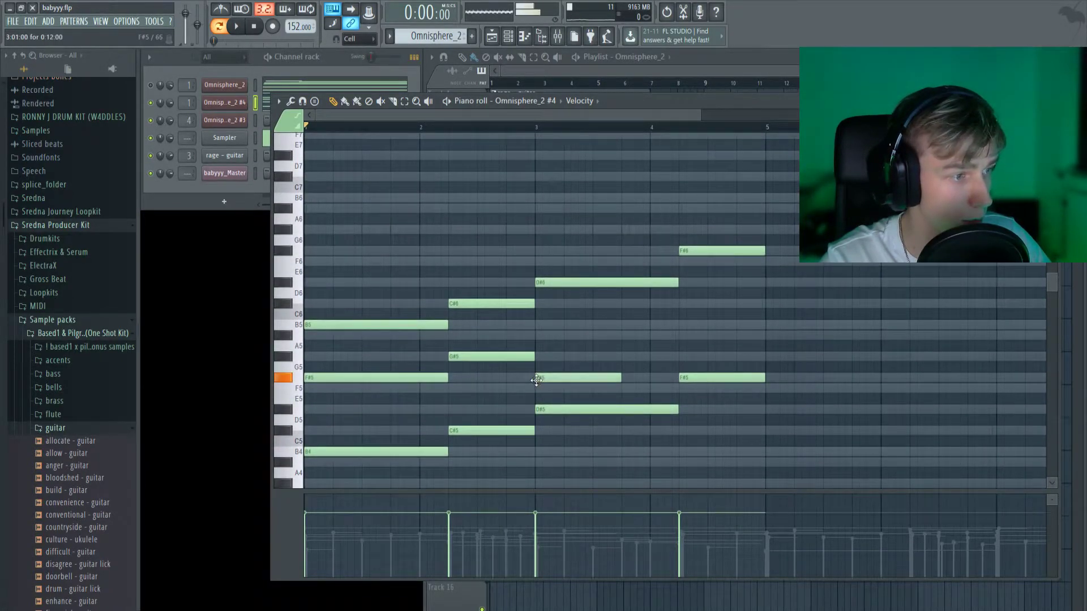
{"action": "left_click", "coordinate": [538, 335]}
{"action": "right_click", "coordinate": [568, 378]}
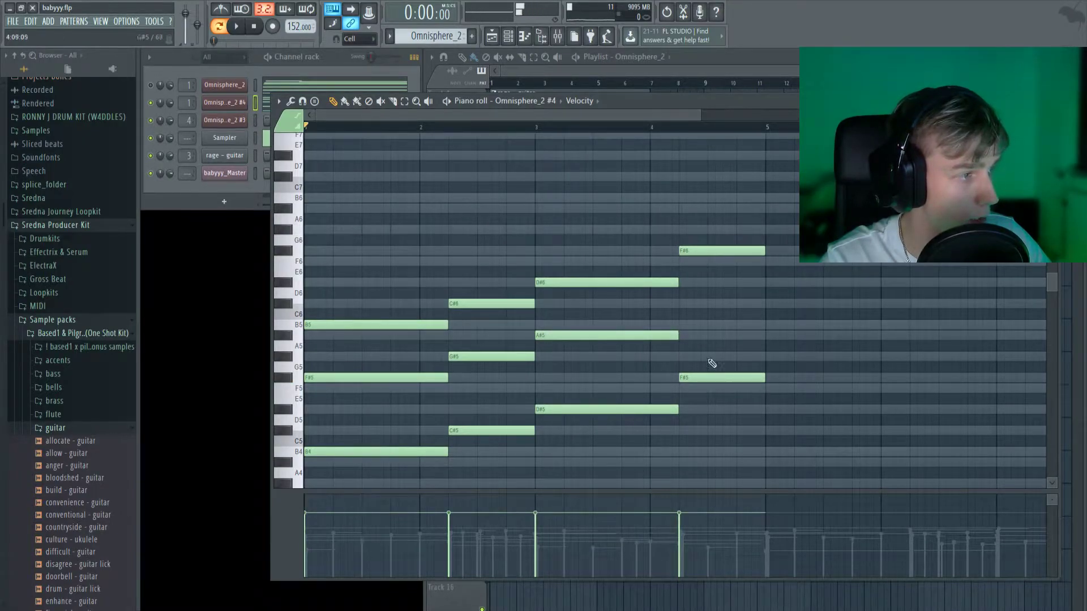
{"action": "left_click", "coordinate": [715, 335]}
{"action": "left_click_drag", "start_coordinate": [715, 335], "coordinate": [717, 304]}
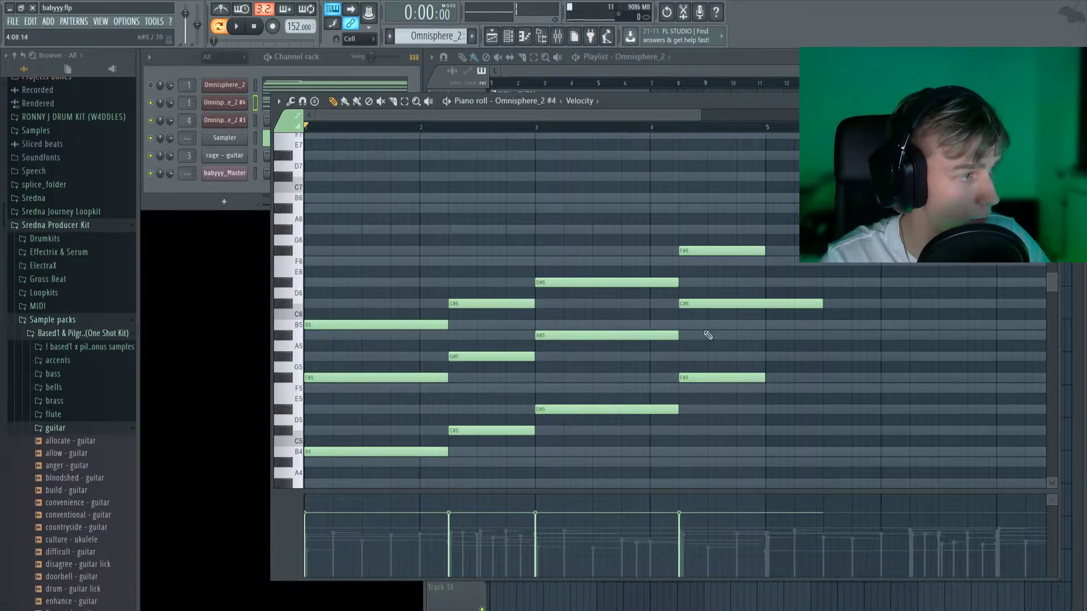
Step: Play back the four-chord progression with the added fifths and look over its stacked octaves
{"action": "key", "text": "space"}
{"action": "scroll", "coordinate": [838, 309], "scroll_direction": "down", "scroll_amount": 3}
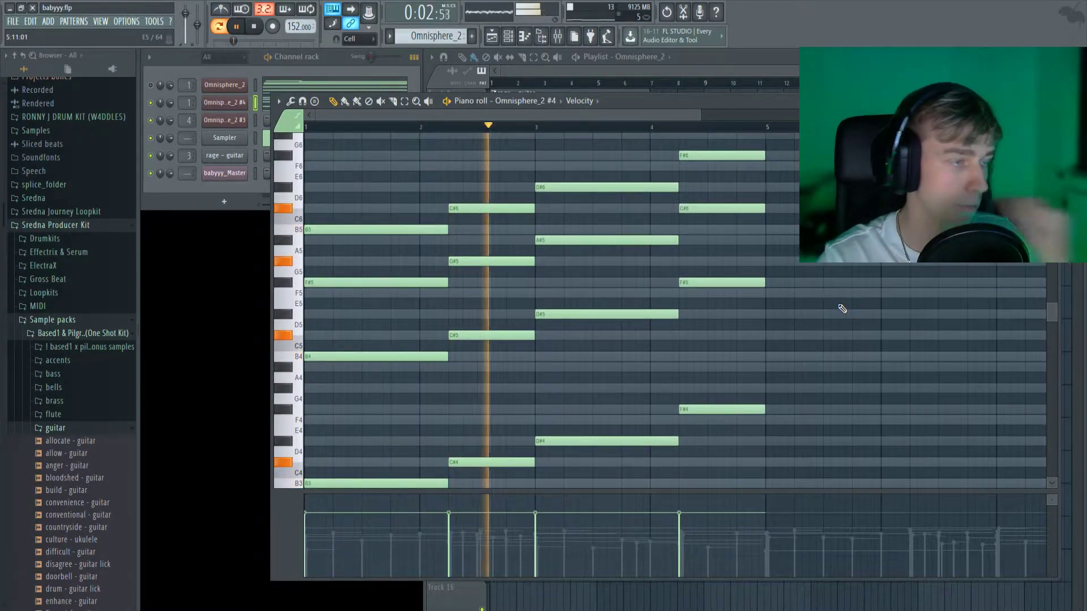
{"action": "scroll", "coordinate": [855, 306], "scroll_direction": "up", "scroll_amount": 1}
{"action": "scroll", "coordinate": [855, 306], "scroll_direction": "up", "scroll_amount": 2}
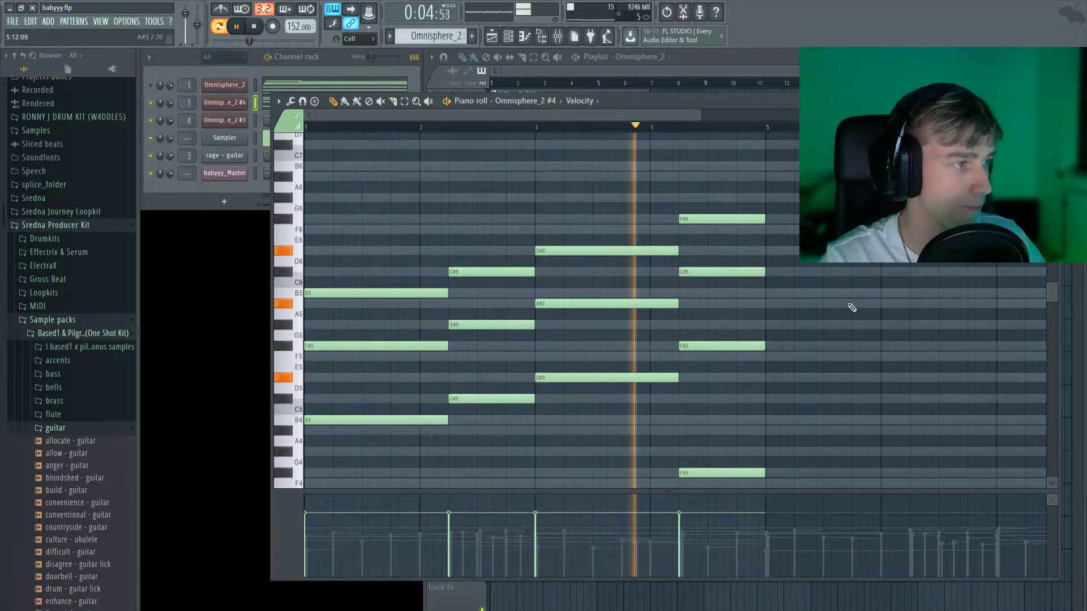
{"action": "key", "text": "space"}
{"action": "scroll", "coordinate": [849, 311], "scroll_direction": "down", "scroll_amount": 2}
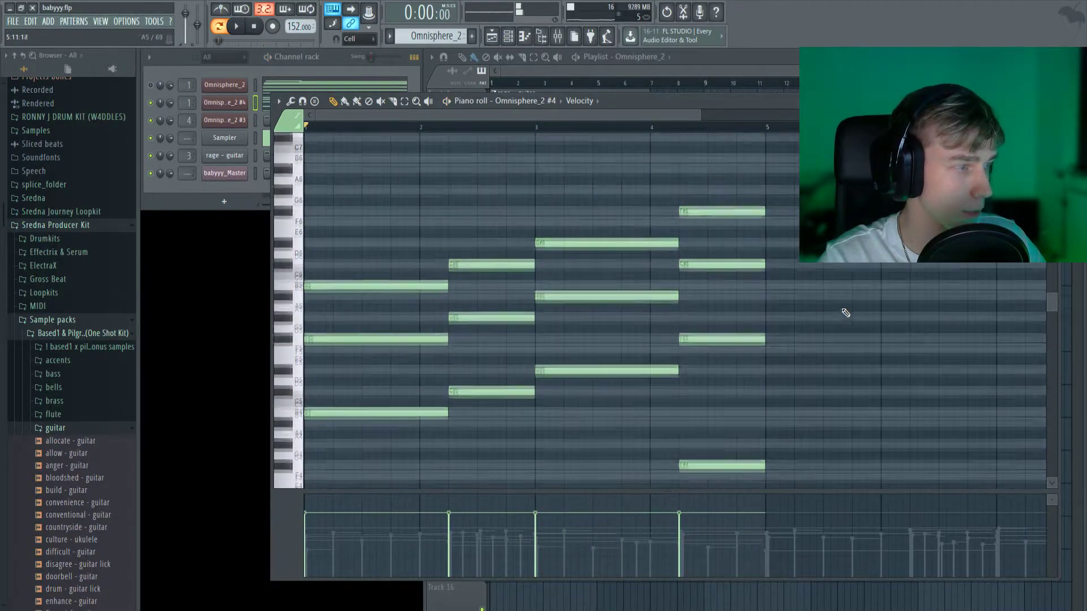
{"action": "scroll", "coordinate": [846, 311], "scroll_direction": "down", "scroll_amount": 1}
Step: Add a one-beat-note melody above the chords in bars 1 and 2: A#6 starting each bar, followed by three G#6 notes
{"action": "scroll", "coordinate": [845, 311], "scroll_direction": "up", "scroll_amount": 7}
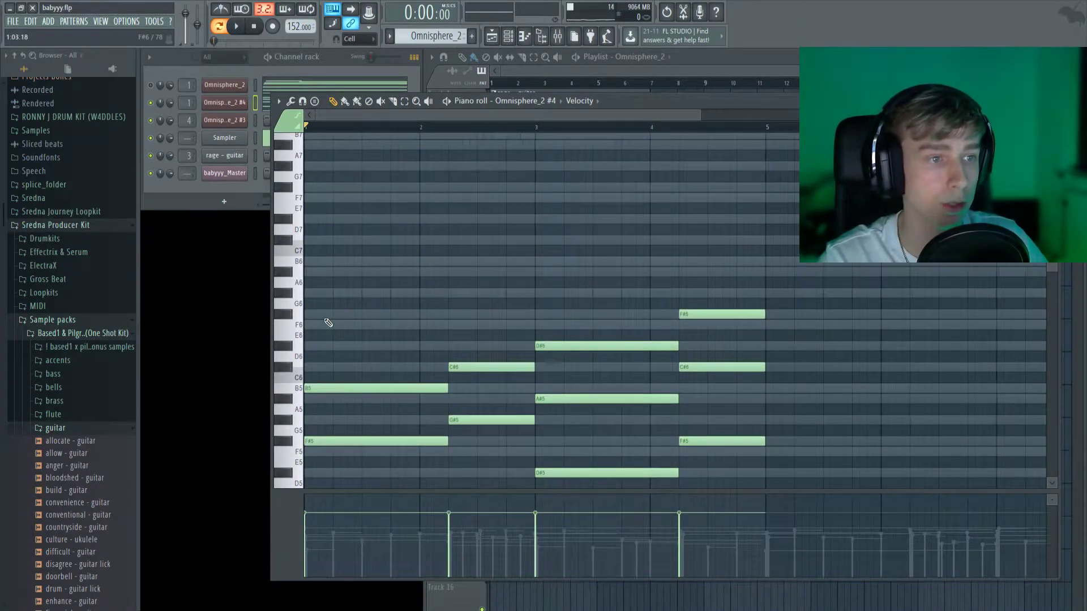
{"action": "scroll", "coordinate": [339, 324], "scroll_direction": "up", "scroll_amount": 2}
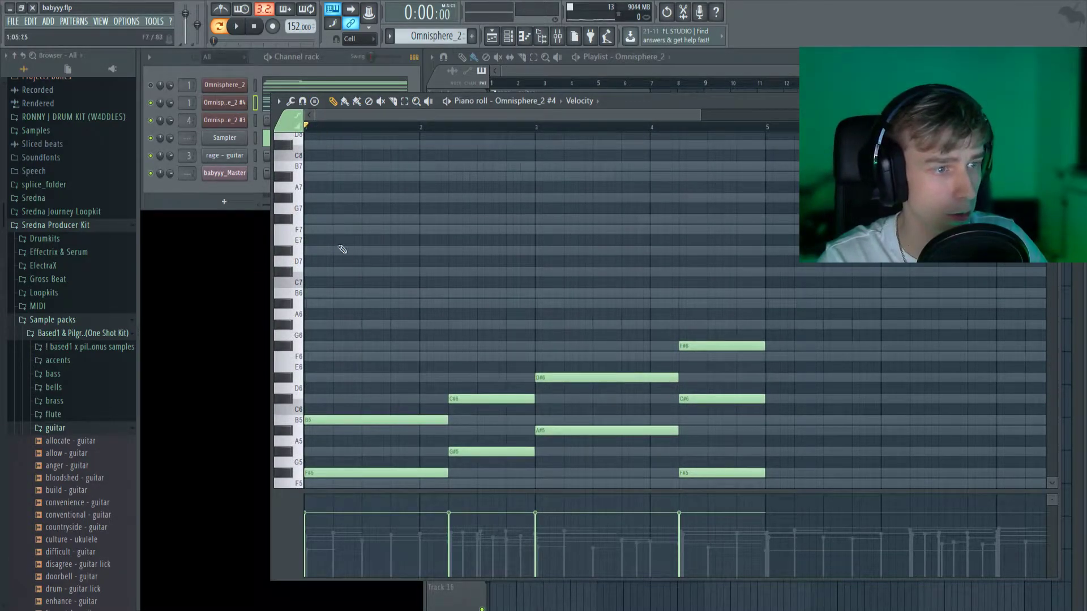
{"action": "left_click", "coordinate": [308, 303]}
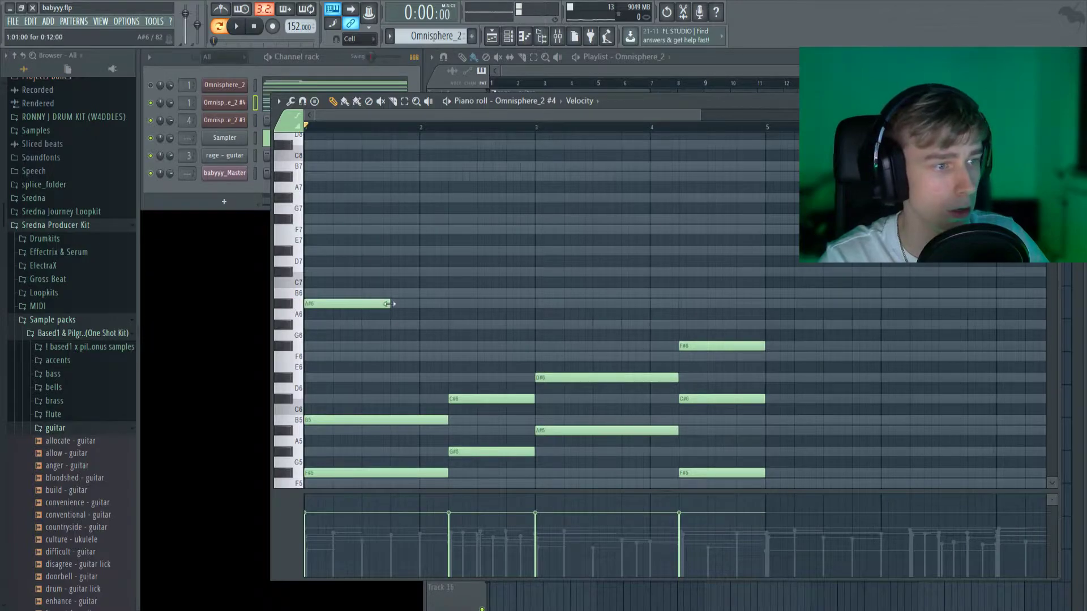
{"action": "left_click", "coordinate": [346, 325]}
{"action": "left_click", "coordinate": [376, 325]}
{"action": "left_click", "coordinate": [404, 325]}
{"action": "left_click", "coordinate": [423, 304]}
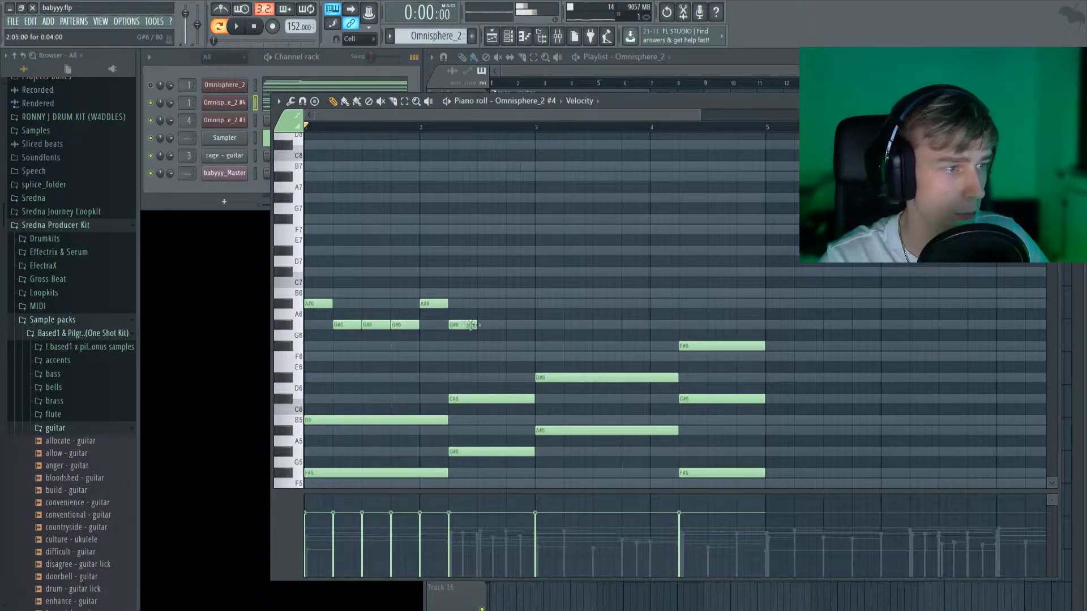
{"action": "left_click", "coordinate": [482, 325]}
{"action": "left_click", "coordinate": [510, 325]}
Step: Duplicate the two-bar A#6 and G#6 melody into bars 3 and 4 while listening to the loop
{"action": "key", "text": "space"}
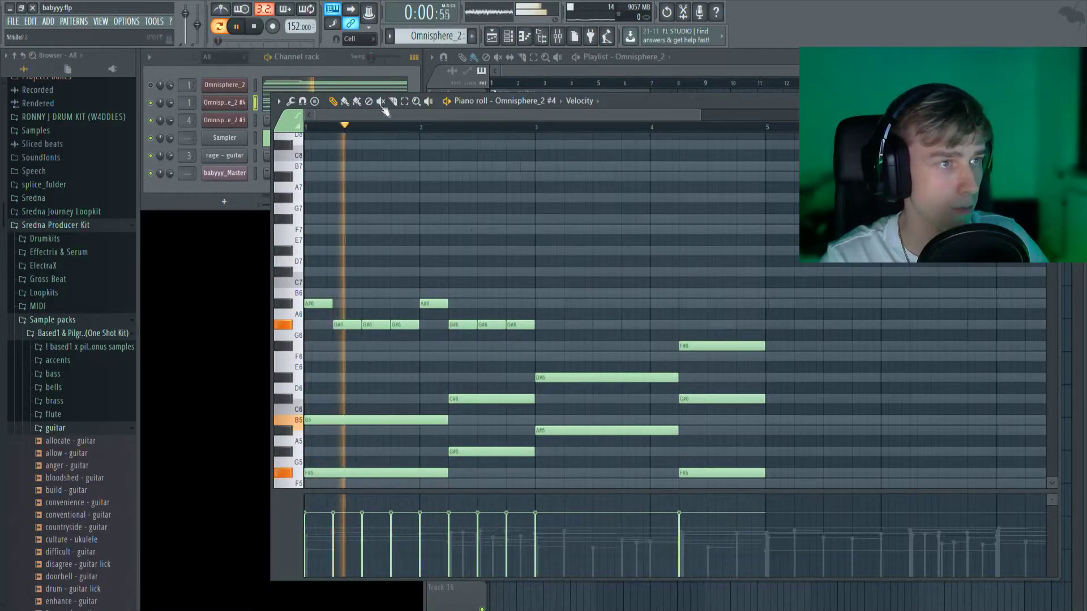
{"action": "mouse_move", "coordinate": [524, 323]}
{"action": "left_mouse_down"}
{"action": "mouse_move", "coordinate": [323, 283]}
{"action": "mouse_move", "coordinate": [550, 298]}
{"action": "left_mouse_up"}
{"action": "left_click", "coordinate": [332, 101]}
{"action": "left_click", "coordinate": [883, 270], "text": "ctrl"}
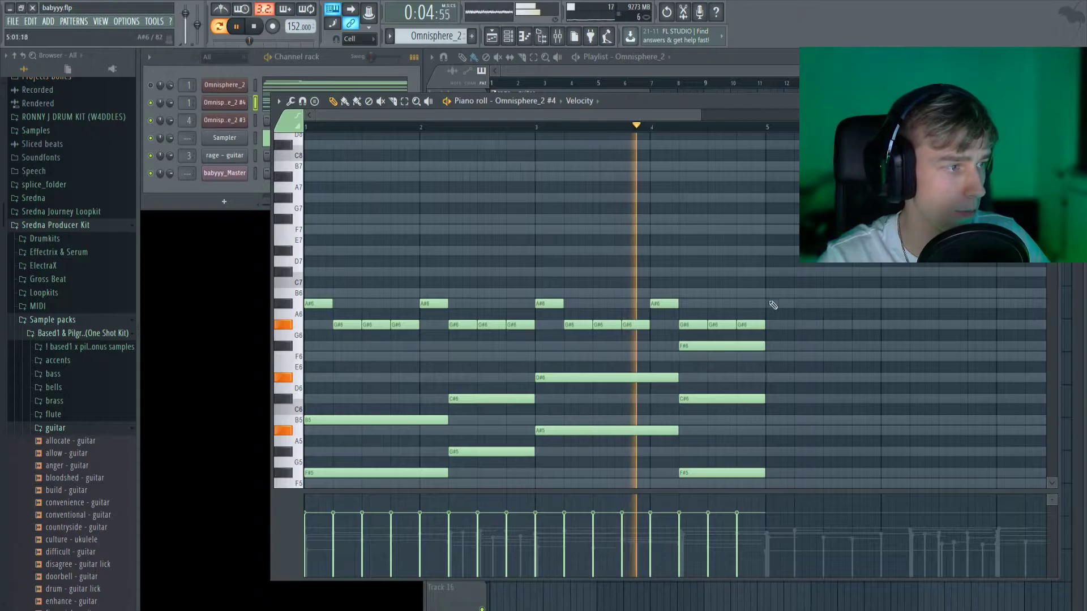
{"action": "key", "text": "space"}
Step: In bar 4, raise the melody's second note to A#6 and its last note to C#7, and play back the result
{"action": "left_click_drag", "start_coordinate": [696, 326], "coordinate": [696, 304]}
{"action": "left_click_drag", "start_coordinate": [750, 325], "coordinate": [750, 272]}
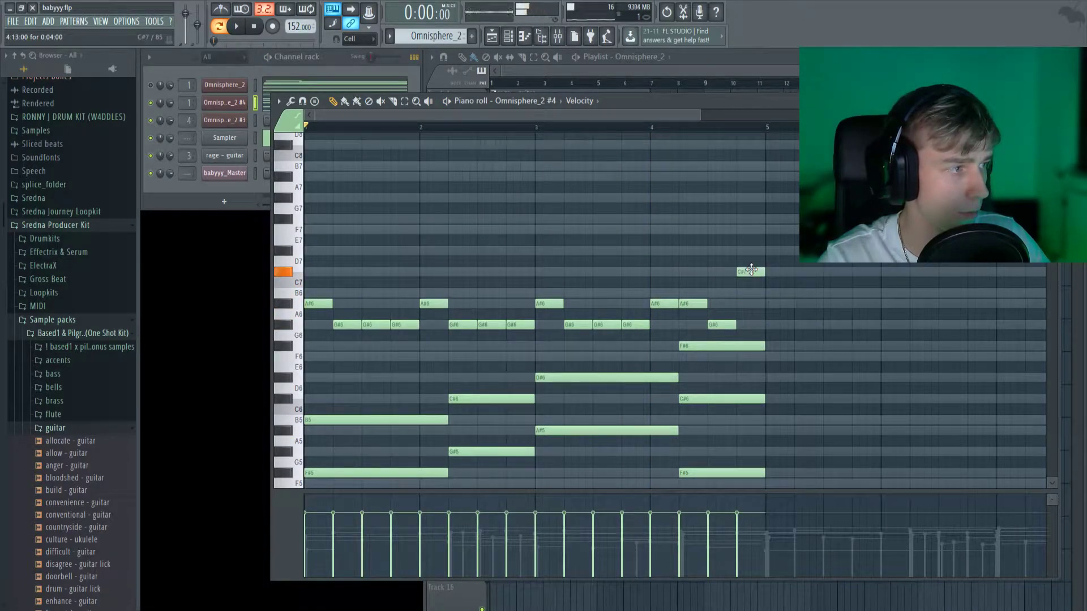
{"action": "key", "text": "space"}
{"action": "scroll", "coordinate": [859, 283], "scroll_direction": "down", "scroll_amount": 5}
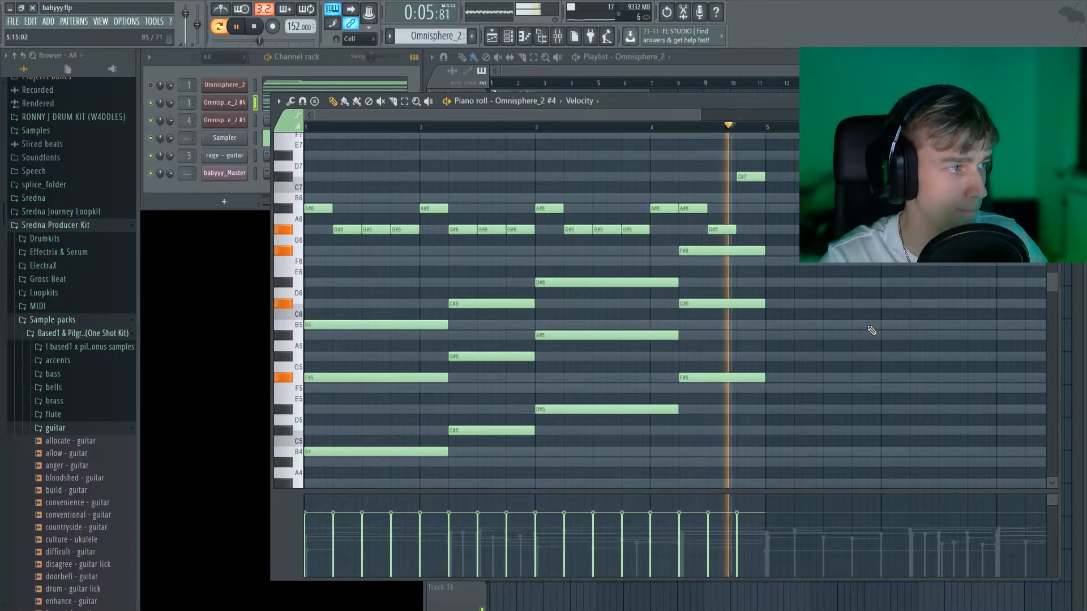
{"action": "key", "text": "space"}
Step: Look over the four-bar top melody, the chords beneath it and the empty octaves above
{"action": "scroll", "coordinate": [815, 267], "scroll_direction": "up", "scroll_amount": 4}
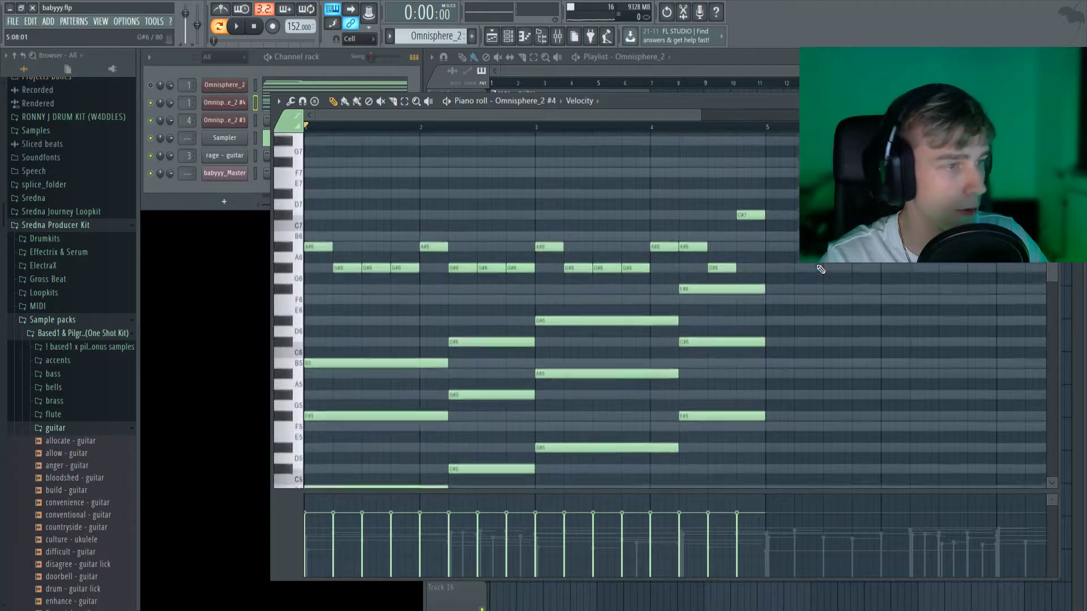
{"action": "scroll", "coordinate": [837, 420], "scroll_direction": "up", "scroll_amount": 1}
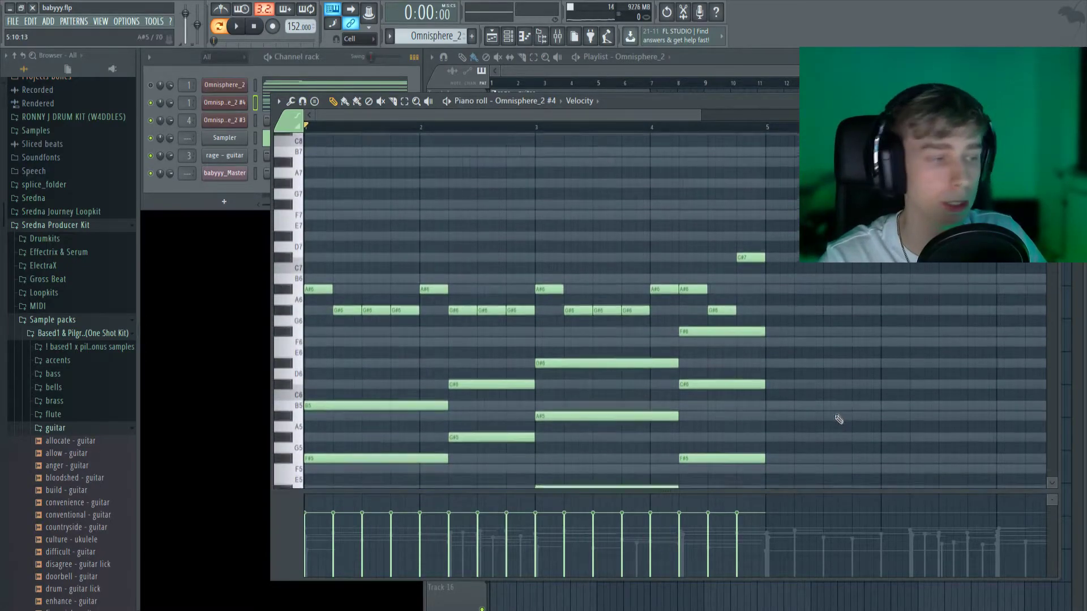
{"action": "scroll", "coordinate": [837, 420], "scroll_direction": "down", "scroll_amount": 1}
{"action": "scroll", "coordinate": [838, 409], "scroll_direction": "up", "scroll_amount": 2}
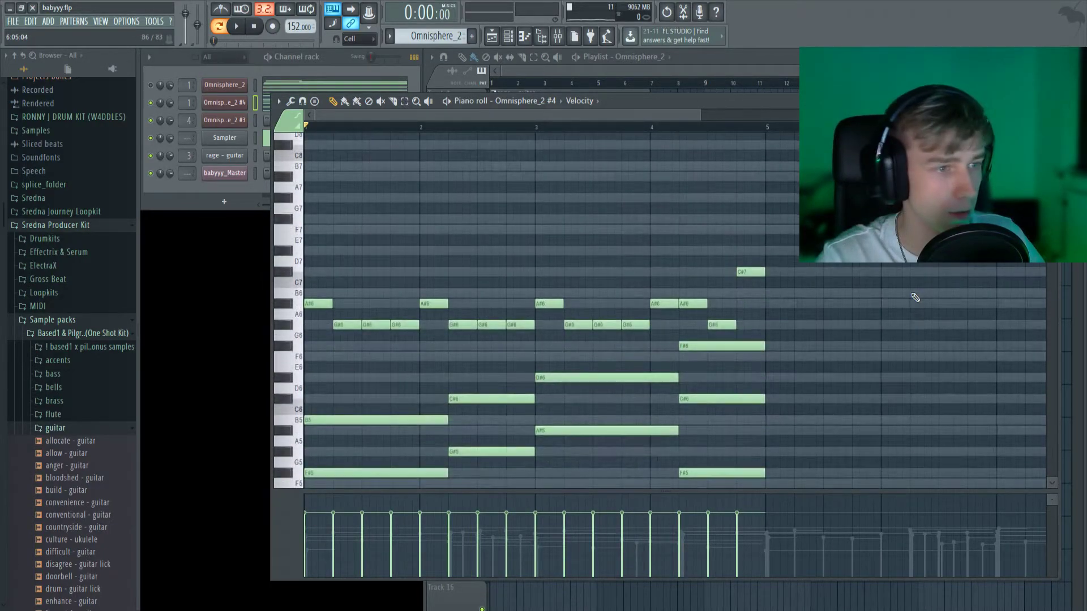
{"action": "scroll", "coordinate": [890, 287], "scroll_direction": "up", "scroll_amount": 2}
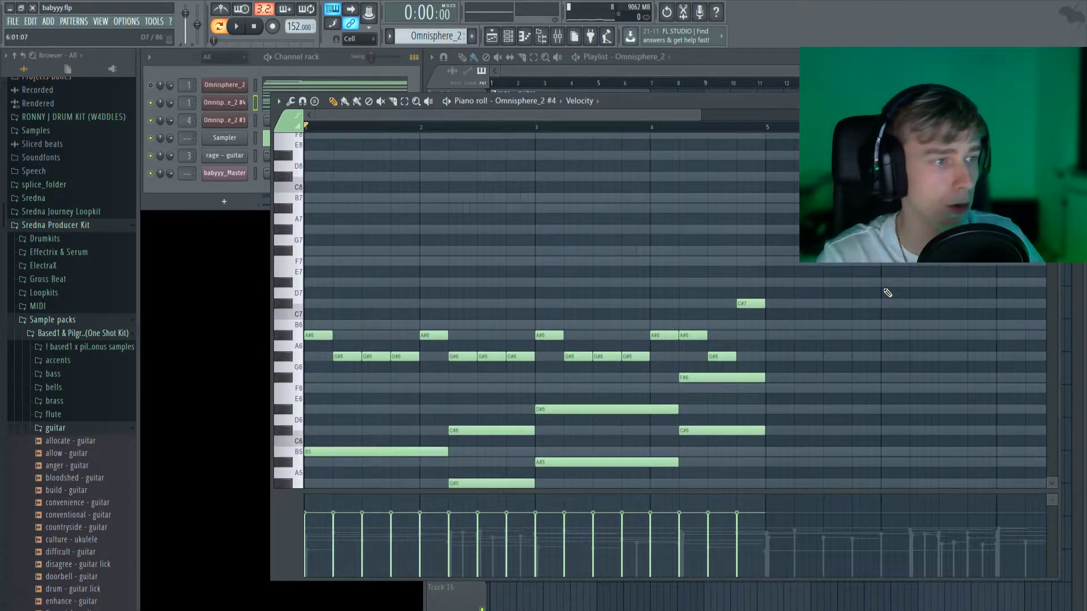
{"action": "scroll", "coordinate": [450, 268], "scroll_direction": "up", "scroll_amount": 2}
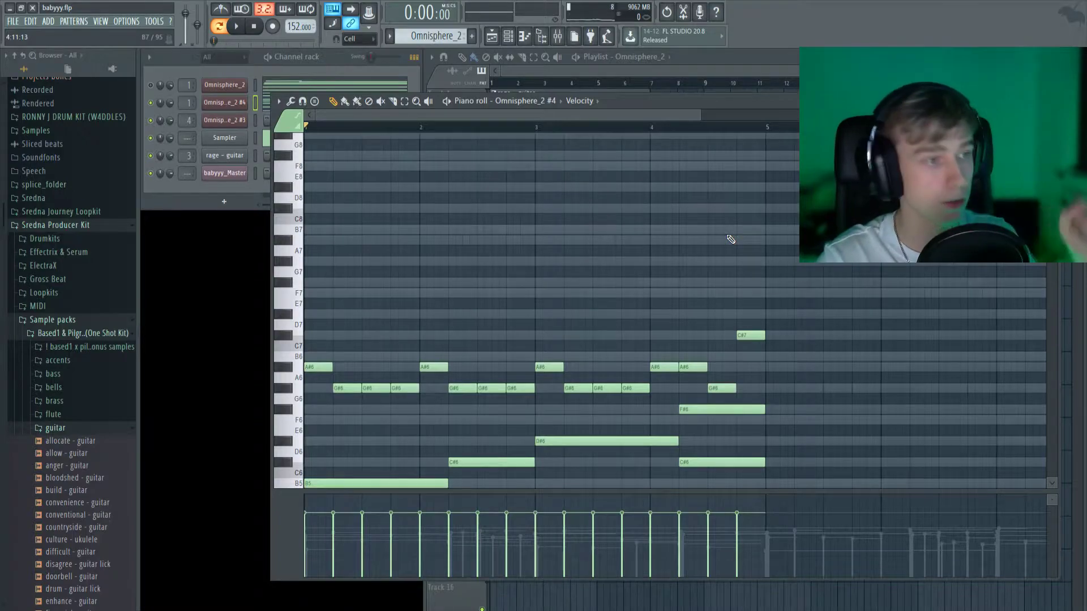
{"action": "scroll", "coordinate": [733, 237], "scroll_direction": "up", "scroll_amount": 5}
{"action": "scroll", "coordinate": [719, 306], "scroll_direction": "down", "scroll_amount": 1}
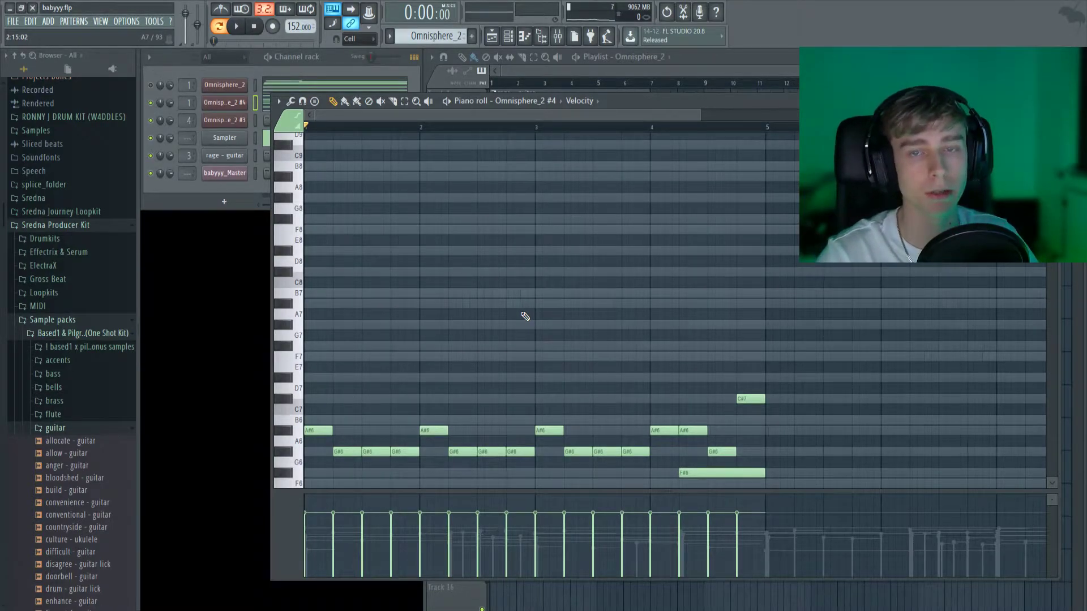
Step: Set the global snap to (none) for free note placement
{"action": "left_click", "coordinate": [369, 41]}
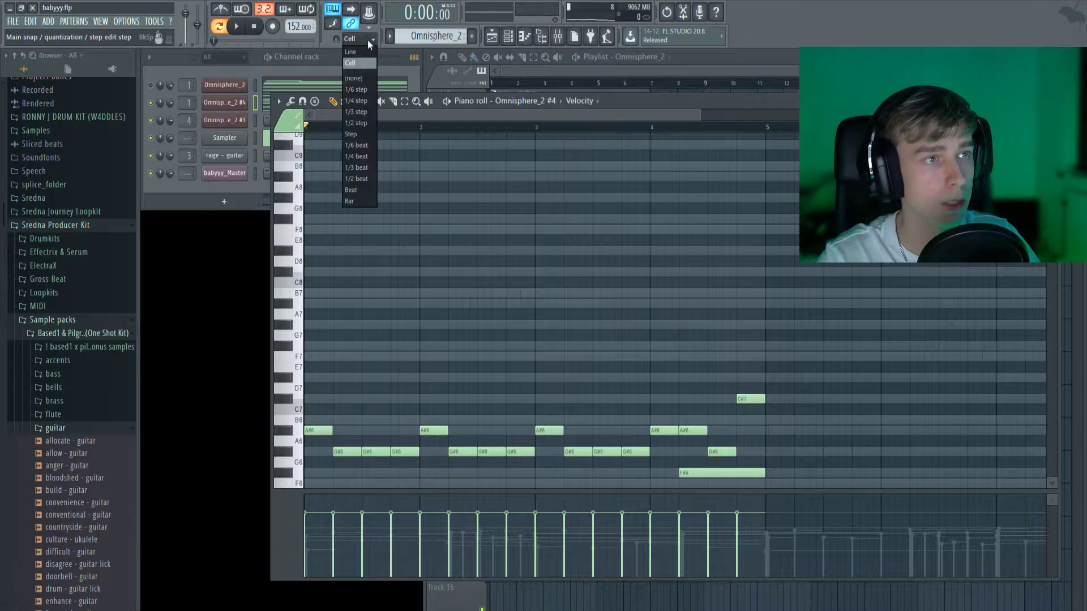
{"action": "left_click", "coordinate": [368, 80]}
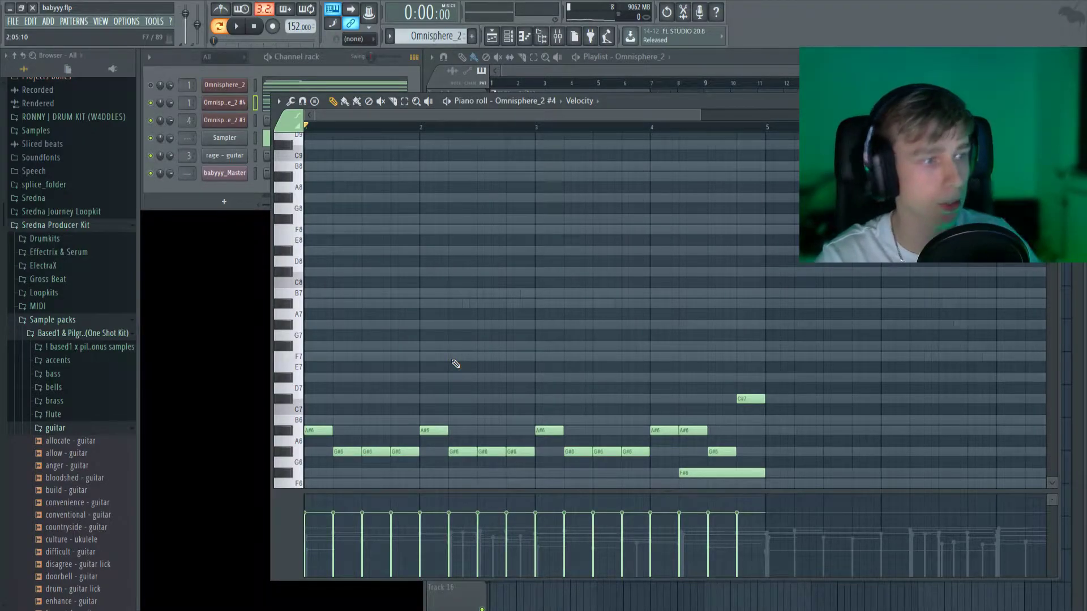
{"action": "scroll", "coordinate": [474, 128], "scroll_direction": "up", "scroll_amount": 3}
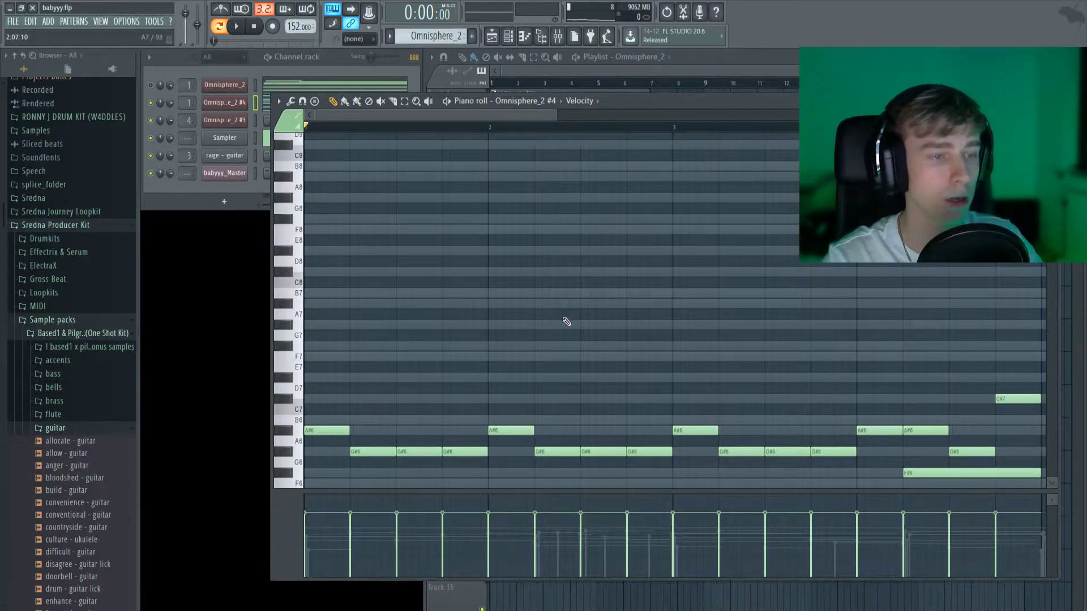
{"action": "scroll", "coordinate": [583, 137], "scroll_direction": "down", "scroll_amount": 3}
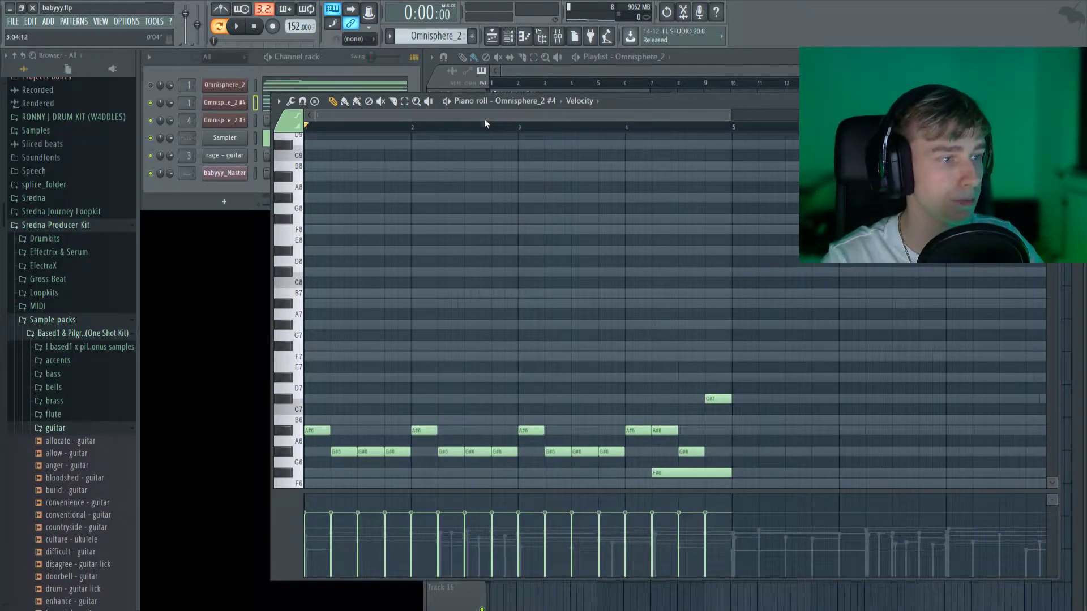
Step: Play the loop and place a quick off-grid run of short A#7, B7 and C#8 notes around the middle of bar 2
{"action": "key", "text": "space"}
{"action": "scroll", "coordinate": [473, 121], "scroll_direction": "up", "scroll_amount": 2}
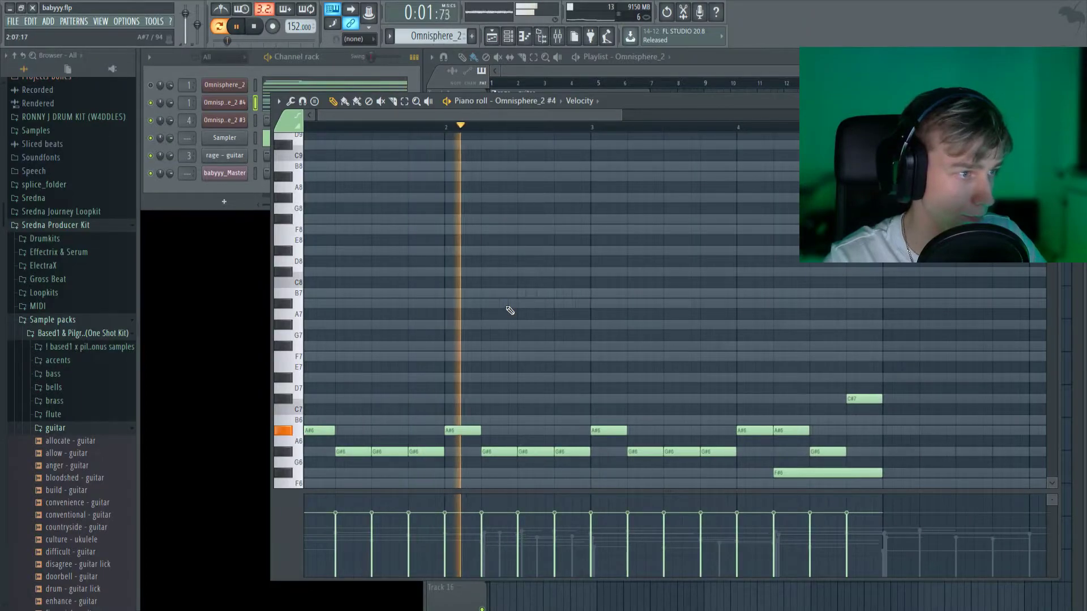
{"action": "left_click", "coordinate": [509, 304]}
{"action": "left_click_drag", "start_coordinate": [535, 305], "coordinate": [530, 305]}
{"action": "key", "text": "space"}
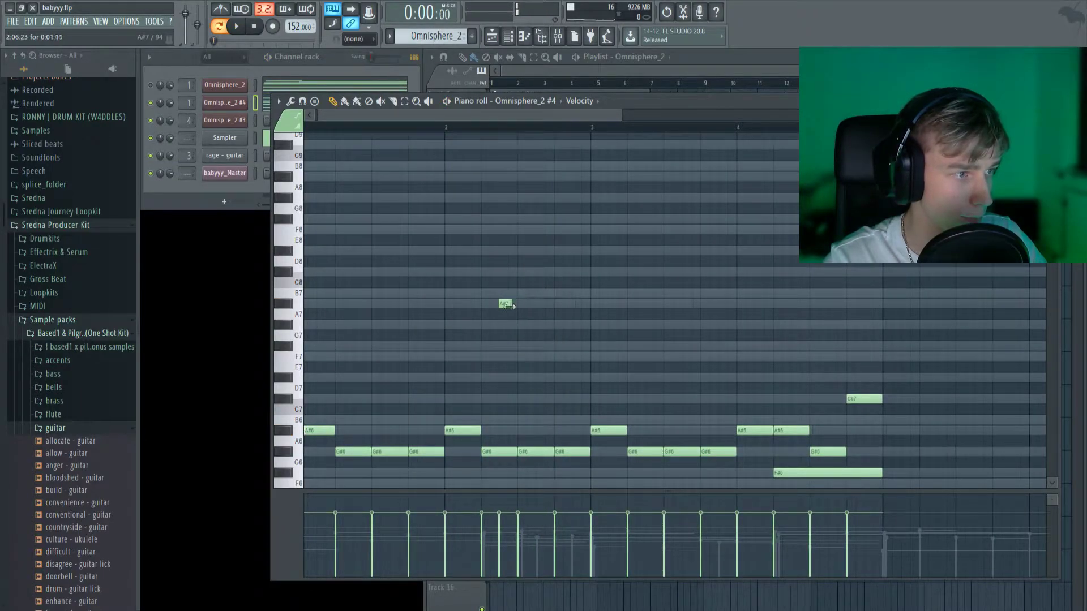
{"action": "left_click", "coordinate": [522, 293]}
{"action": "left_click", "coordinate": [523, 271]}
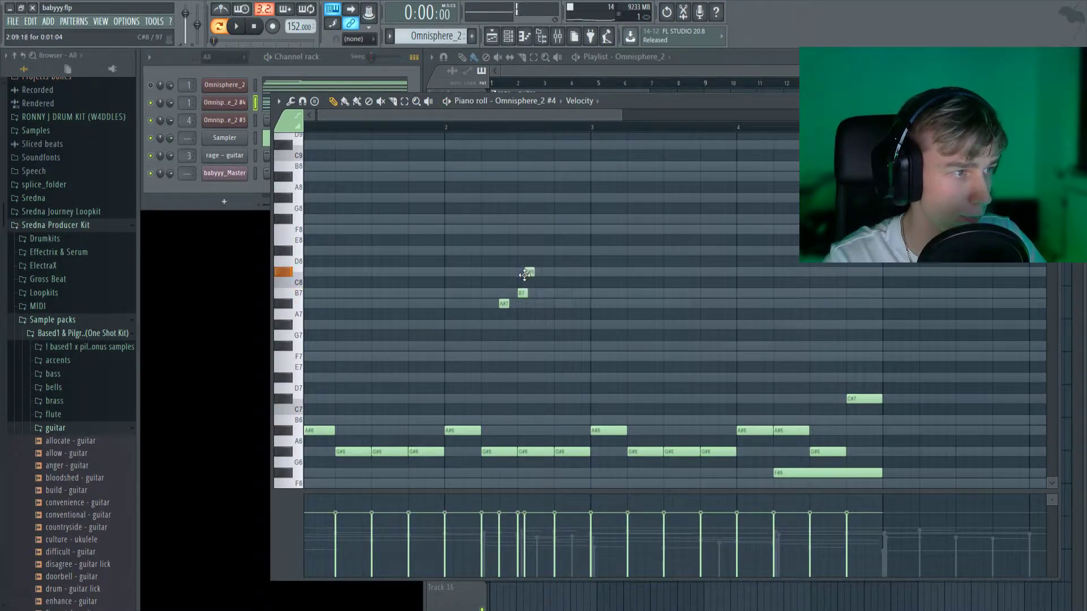
{"action": "scroll", "coordinate": [533, 138], "scroll_direction": "up", "scroll_amount": 1}
{"action": "scroll", "coordinate": [557, 141], "scroll_direction": "down", "scroll_amount": 3}
{"action": "scroll", "coordinate": [547, 128], "scroll_direction": "up", "scroll_amount": 2}
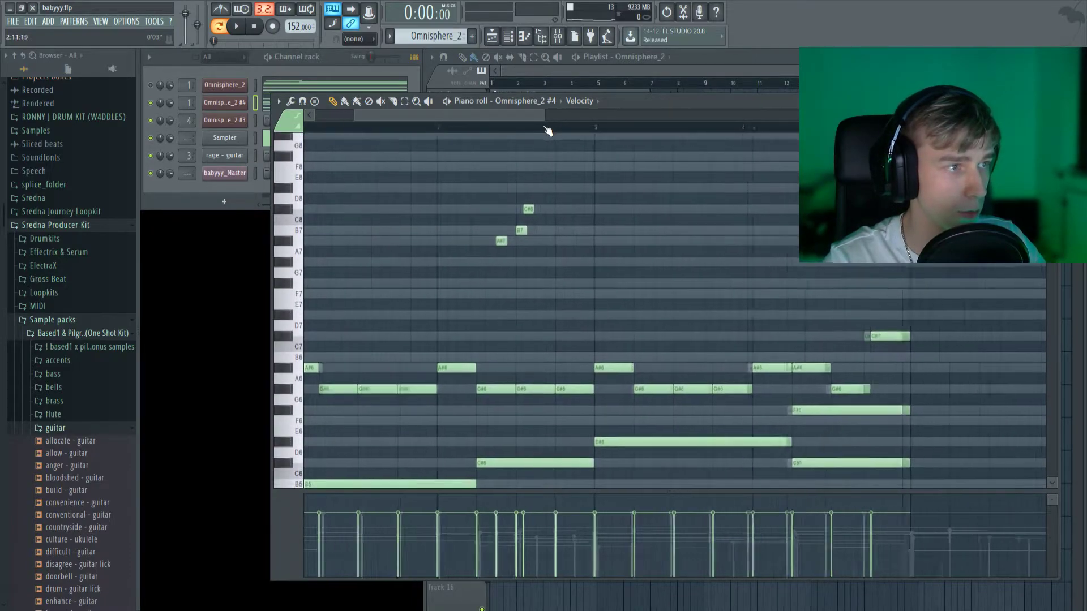
Step: Shift the C#8 note of the bar 2 run slightly earlier off the grid and play back the loop
{"action": "scroll", "coordinate": [529, 179], "scroll_direction": "up", "scroll_amount": 1}
{"action": "scroll", "coordinate": [527, 226], "scroll_direction": "up", "scroll_amount": 1}
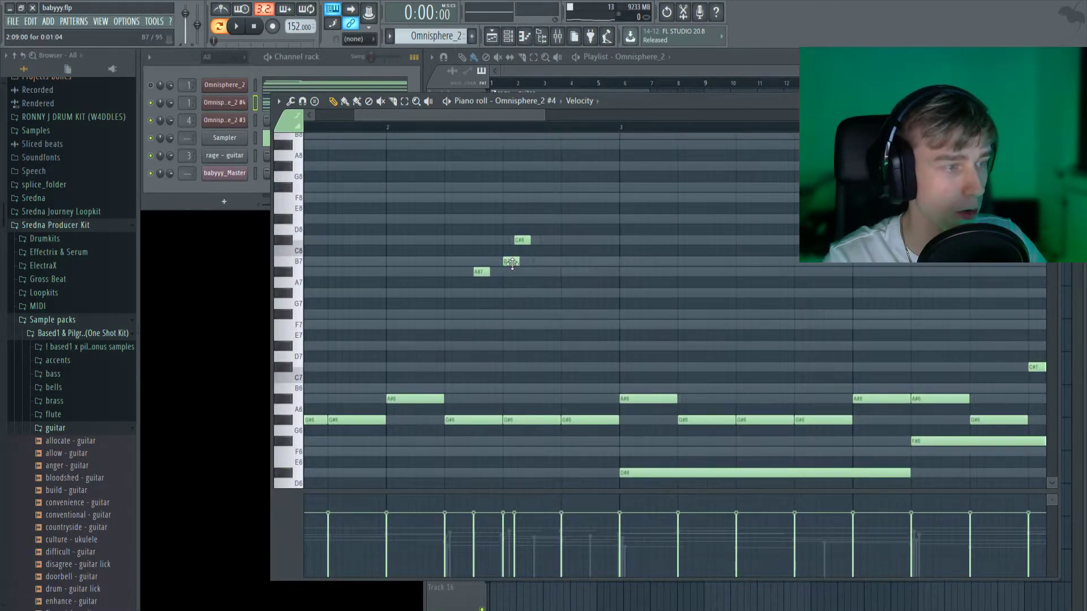
{"action": "left_click_drag", "start_coordinate": [525, 241], "coordinate": [523, 241]}
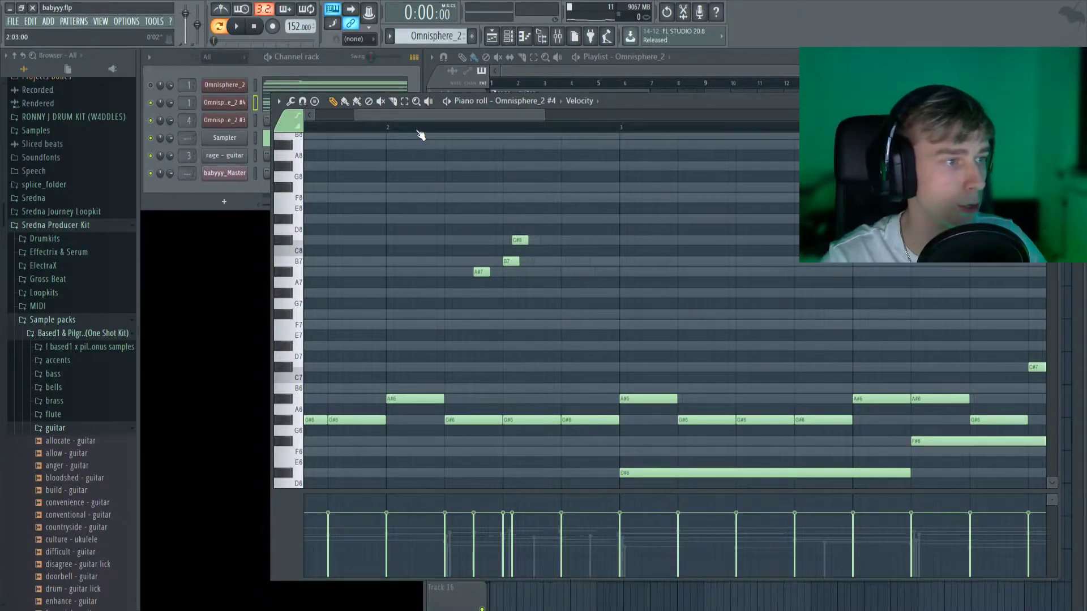
{"action": "key", "text": "space"}
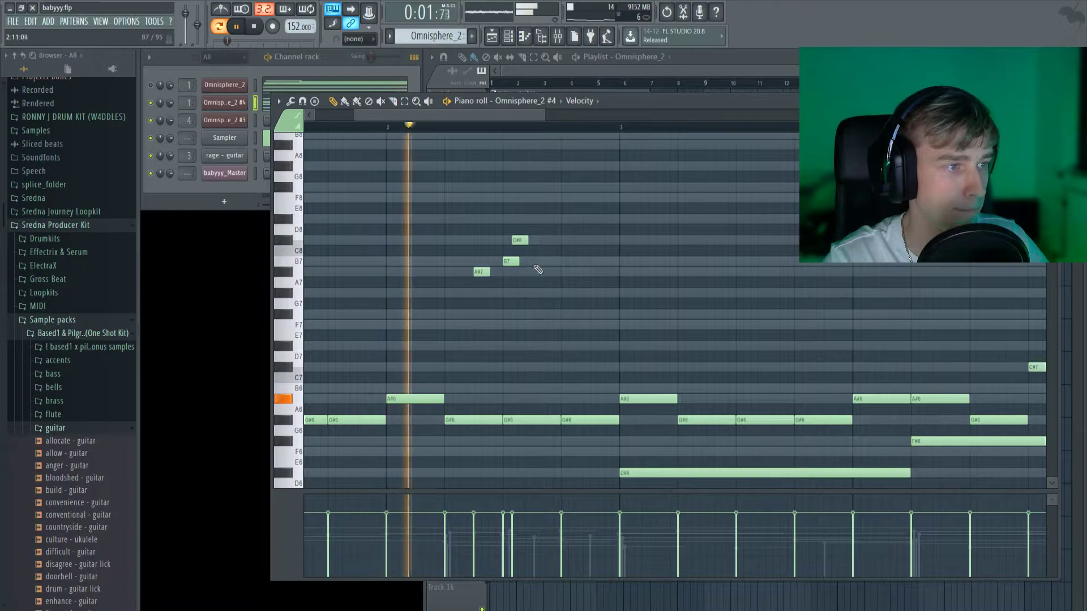
{"action": "key", "text": "space"}
Step: Lengthen the C#8 note, continue the run with B7, A#7, B7 and a held A#7, add long F#7 and G#7 notes around bar 4, and play back
{"action": "left_click", "coordinate": [519, 241]}
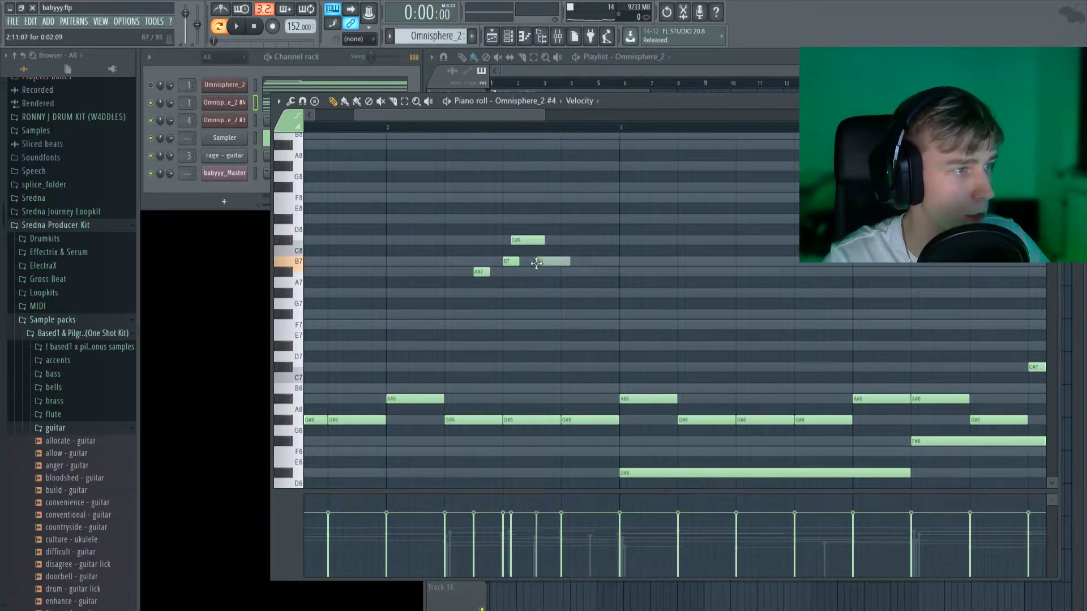
{"action": "left_click", "coordinate": [561, 273]}
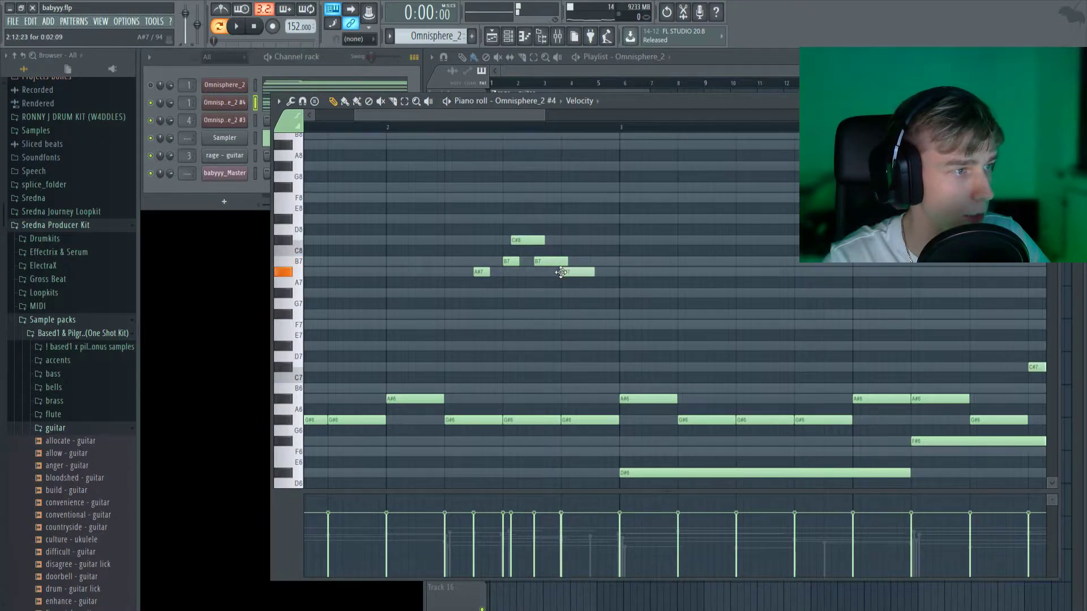
{"action": "left_click", "coordinate": [591, 261]}
{"action": "left_click", "coordinate": [621, 272]}
{"action": "left_click_drag", "start_coordinate": [652, 273], "coordinate": [735, 272]}
{"action": "key", "text": "space"}
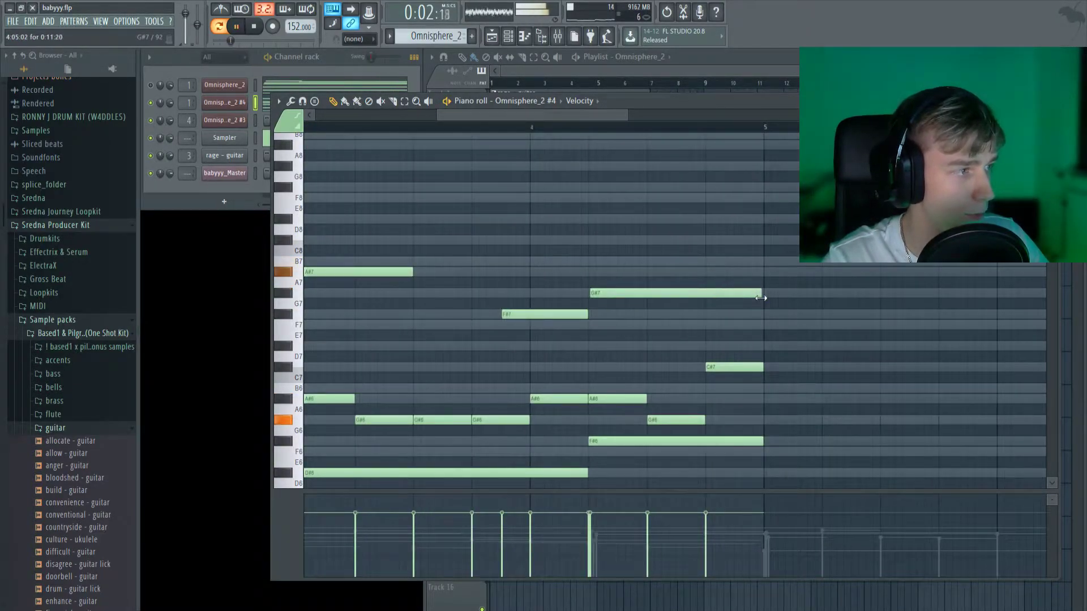
{"action": "scroll", "coordinate": [697, 131], "scroll_direction": "down", "scroll_amount": 3}
{"action": "key", "text": "space"}
{"action": "scroll", "coordinate": [665, 254], "scroll_direction": "down", "scroll_amount": 4}
{"action": "scroll", "coordinate": [538, 257], "scroll_direction": "up", "scroll_amount": 5}
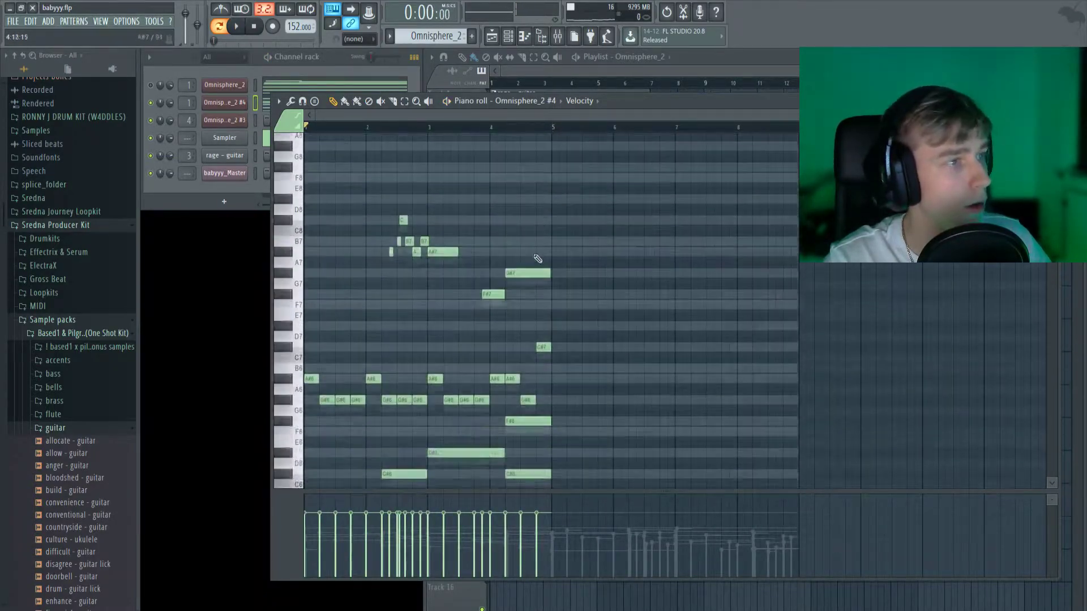
Step: Set the global snap to Cell and duplicate the four-bar chords and melody into bars 5 to 8
{"action": "left_click", "coordinate": [373, 38]}
{"action": "left_click", "coordinate": [355, 61]}
{"action": "scroll", "coordinate": [655, 182], "scroll_direction": "down", "scroll_amount": 6}
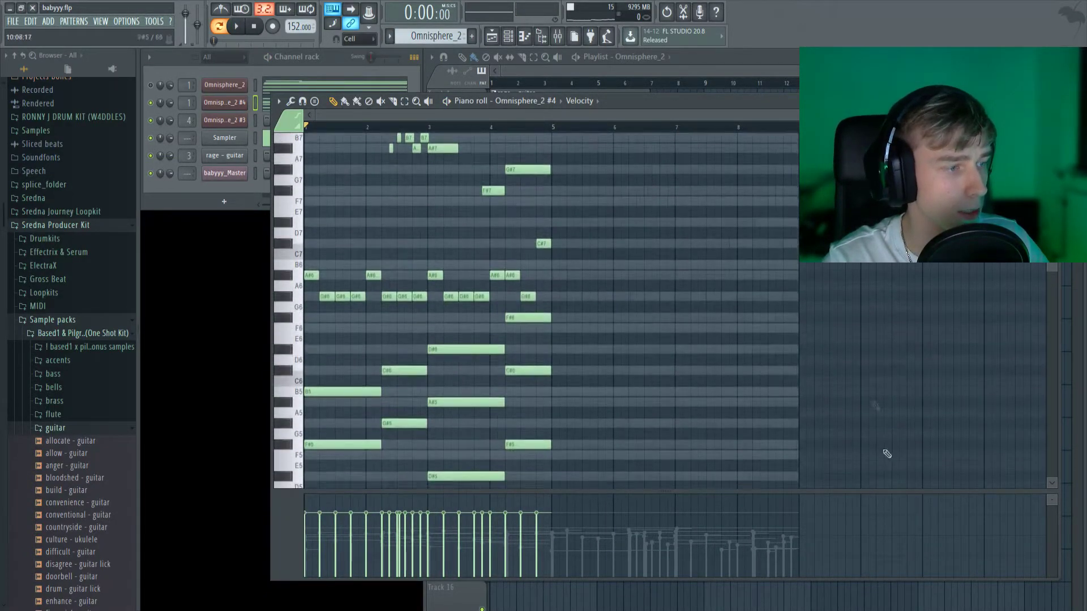
{"action": "scroll", "coordinate": [502, 237], "scroll_direction": "up", "scroll_amount": 2}
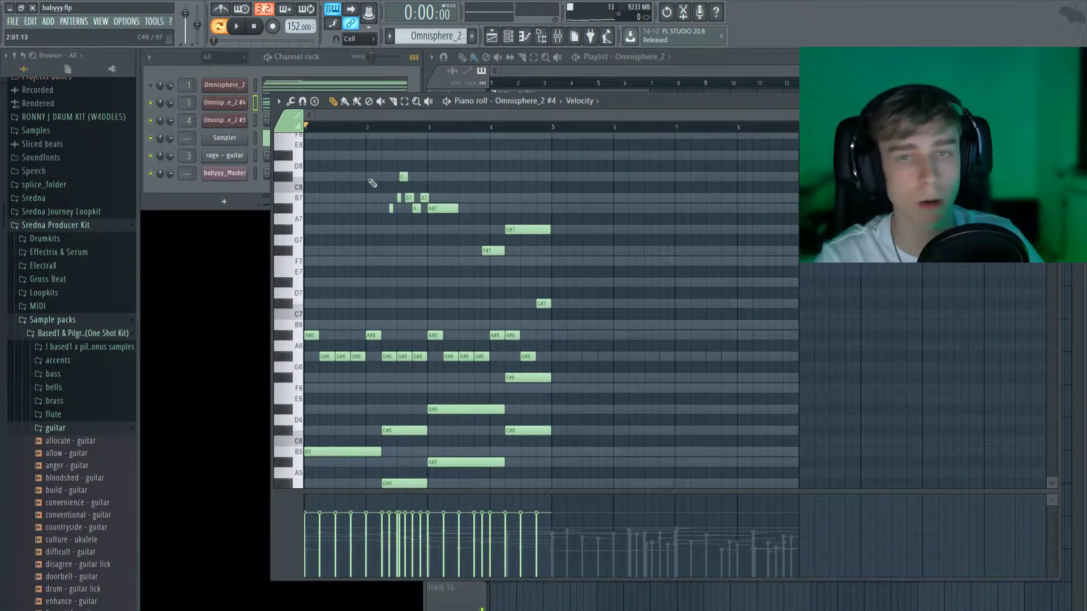
{"action": "scroll", "coordinate": [510, 238], "scroll_direction": "up", "scroll_amount": 1}
{"action": "left_click_drag", "start_coordinate": [553, 127], "coordinate": [305, 128]}
{"action": "key", "text": "ctrl+b"}
{"action": "scroll", "coordinate": [914, 342], "scroll_direction": "down", "scroll_amount": 2}
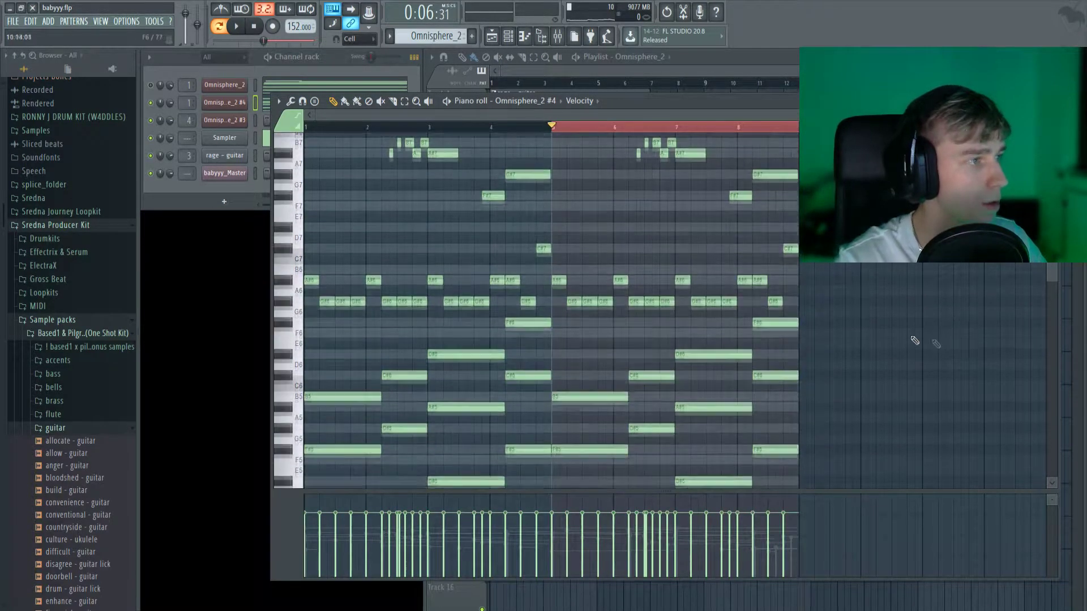
Step: Delete the copied high A#7, B7 and C#8 run, including its held A#7, from bars 6 and 7
{"action": "scroll", "coordinate": [844, 327], "scroll_direction": "up", "scroll_amount": 2}
{"action": "scroll", "coordinate": [863, 317], "scroll_direction": "up", "scroll_amount": 2}
{"action": "key", "text": "ctrl+d"}
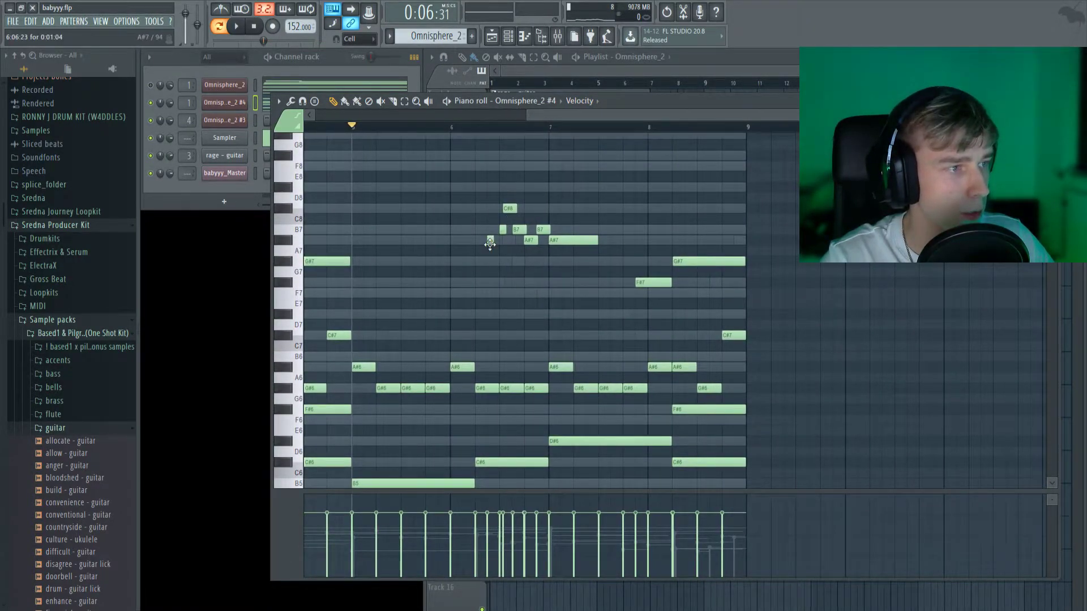
{"action": "right_click", "coordinate": [536, 240]}
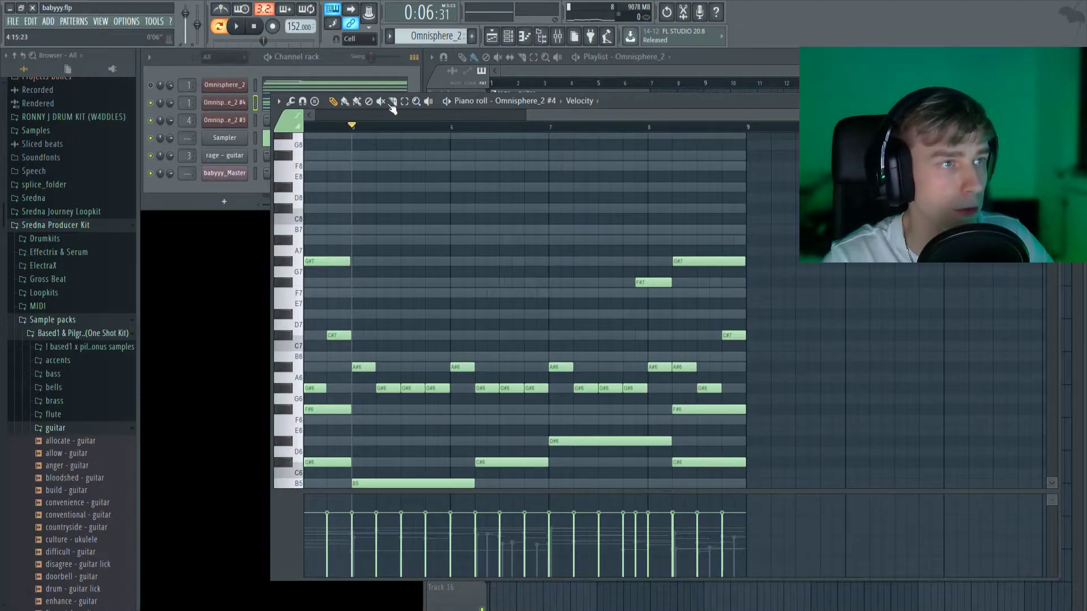
Step: Set the global snap to (none) and place short rising F7, F#7 and A#7 notes around the middle of bar 6
{"action": "left_click", "coordinate": [357, 39]}
{"action": "left_click", "coordinate": [354, 78]}
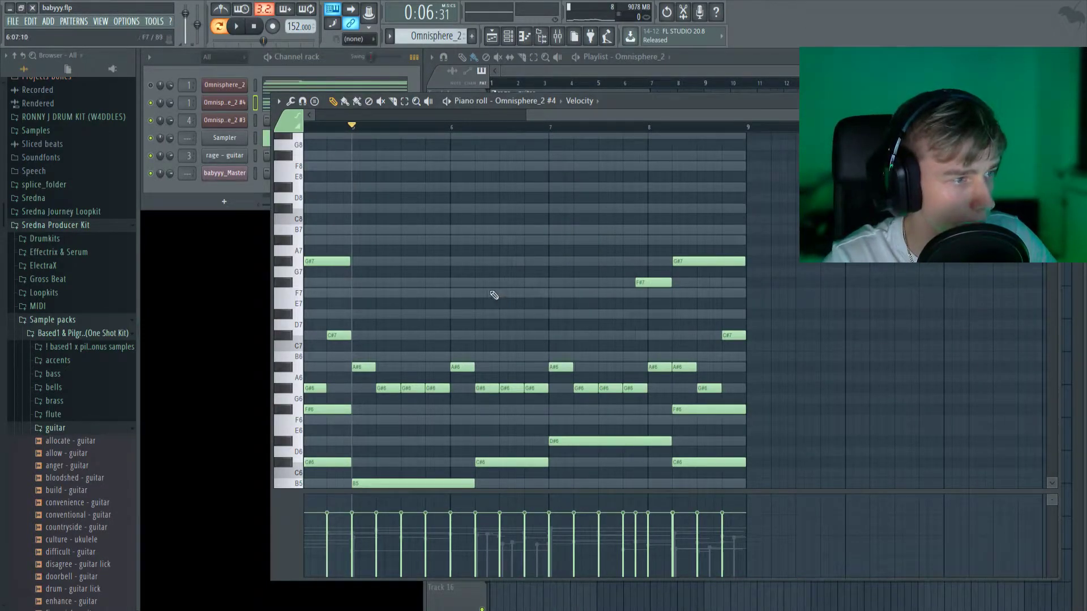
{"action": "left_click", "coordinate": [491, 293]}
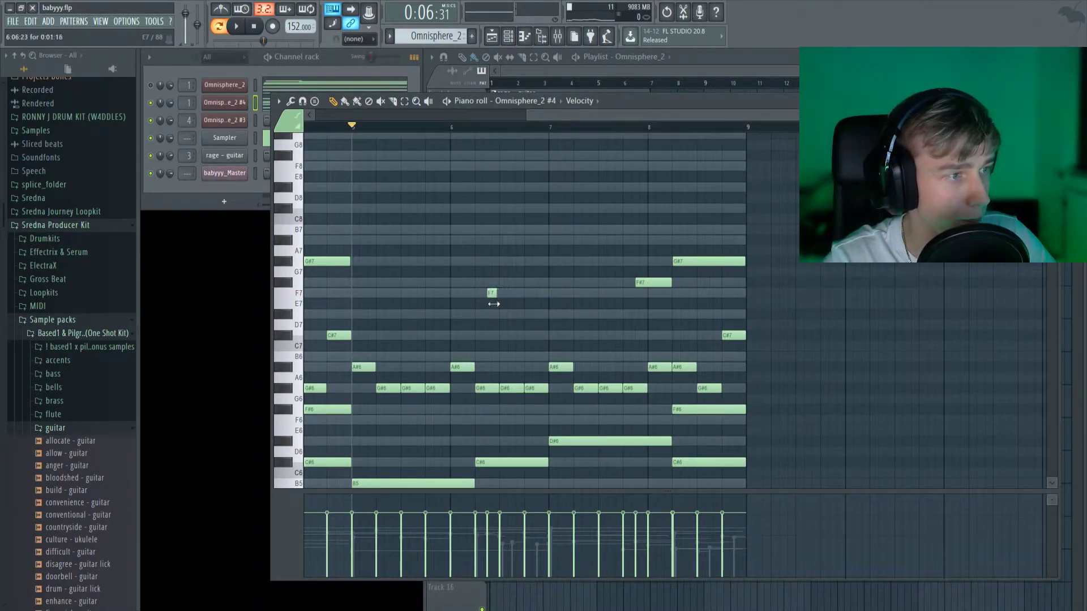
{"action": "left_click", "coordinate": [502, 282]}
{"action": "left_click", "coordinate": [504, 240]}
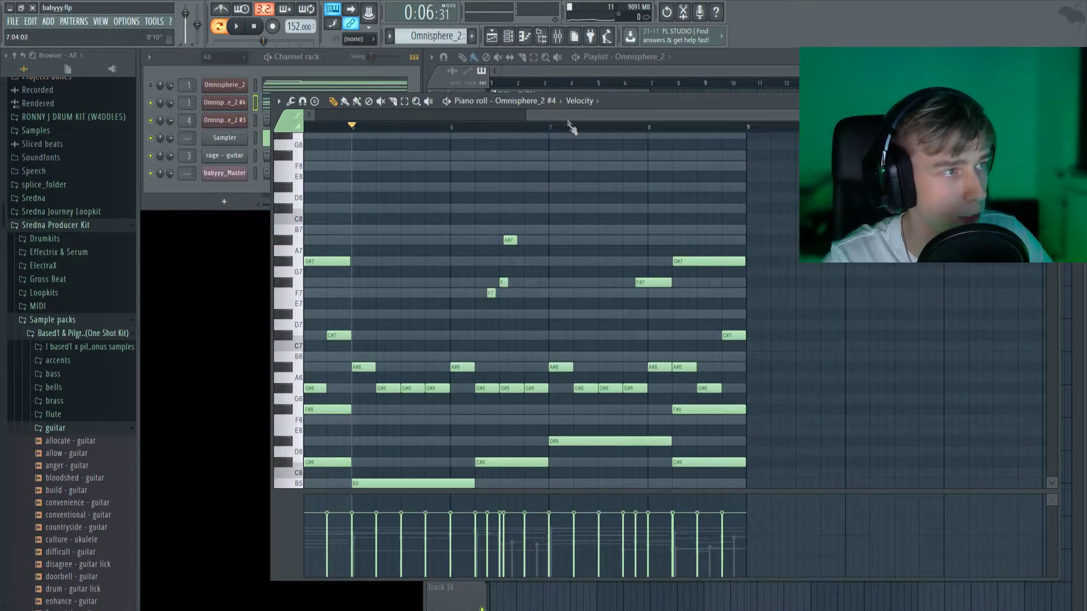
{"action": "left_click_drag", "start_coordinate": [567, 120], "coordinate": [393, 152]}
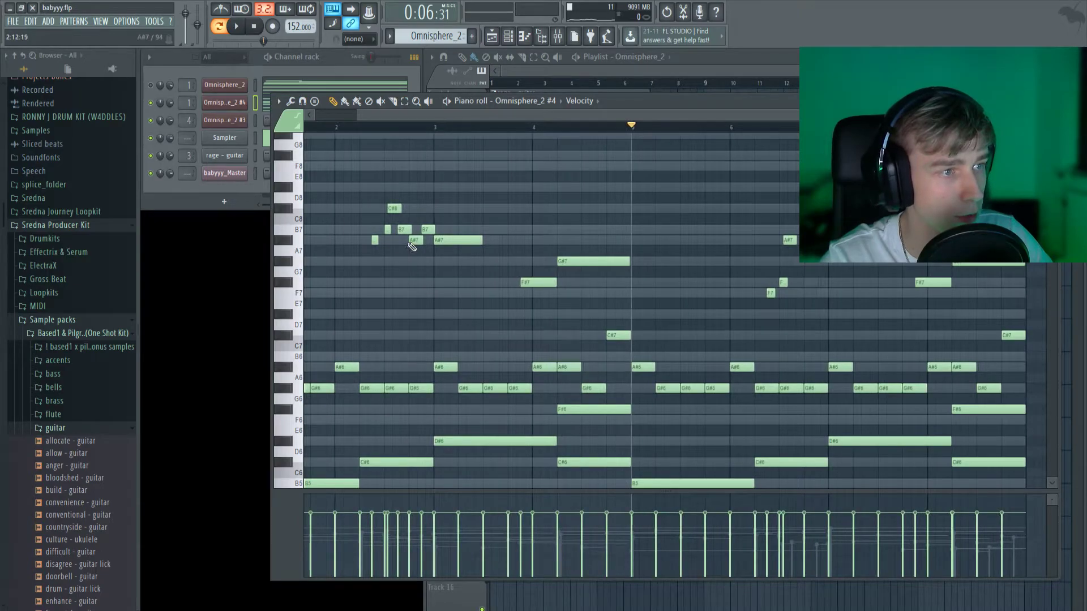
{"action": "scroll", "coordinate": [539, 122], "scroll_direction": "right", "scroll_amount": 4}
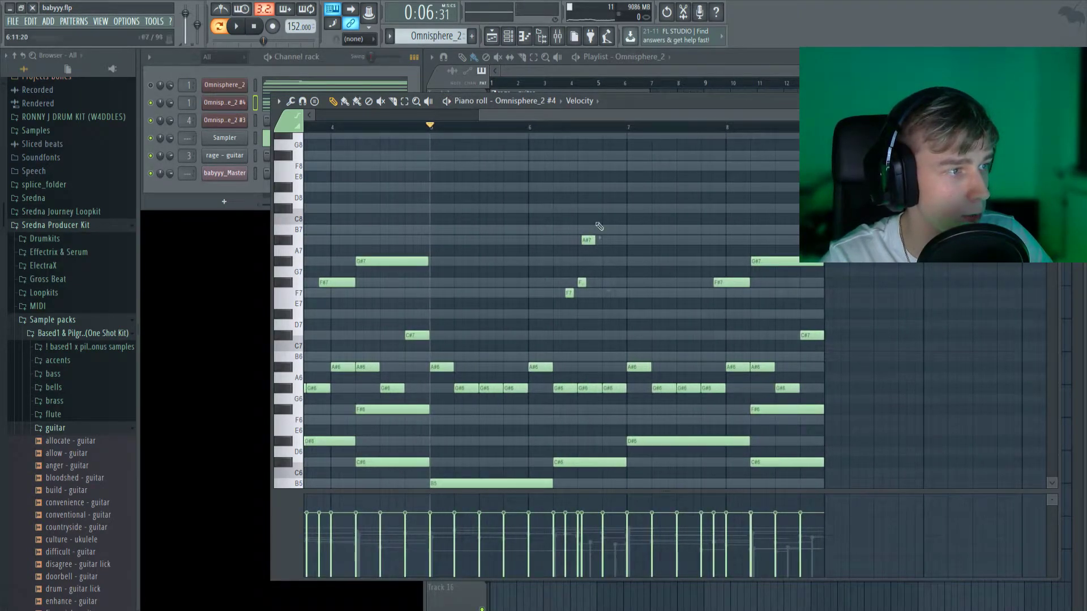
Step: Bring the bar 6 run back down with short G#7, F#7 and F7 notes, ending on a long D#7 in bar 7
{"action": "left_click", "coordinate": [593, 262]}
{"action": "left_click", "coordinate": [605, 282]}
{"action": "left_click", "coordinate": [618, 293]}
{"action": "left_click", "coordinate": [630, 314]}
{"action": "left_click_drag", "start_coordinate": [638, 315], "coordinate": [704, 314]}
{"action": "left_click", "coordinate": [314, 86]}
{"action": "left_click", "coordinate": [267, 107]}
Step: Replace the copied long F#7 and G#7 notes around bar 8 with C#7 and D#7, and play back the result
{"action": "right_click", "coordinate": [733, 282]}
{"action": "right_click", "coordinate": [764, 262]}
{"action": "left_click", "coordinate": [716, 335]}
{"action": "left_click_drag", "start_coordinate": [792, 335], "coordinate": [822, 315]}
{"action": "key", "text": "space"}
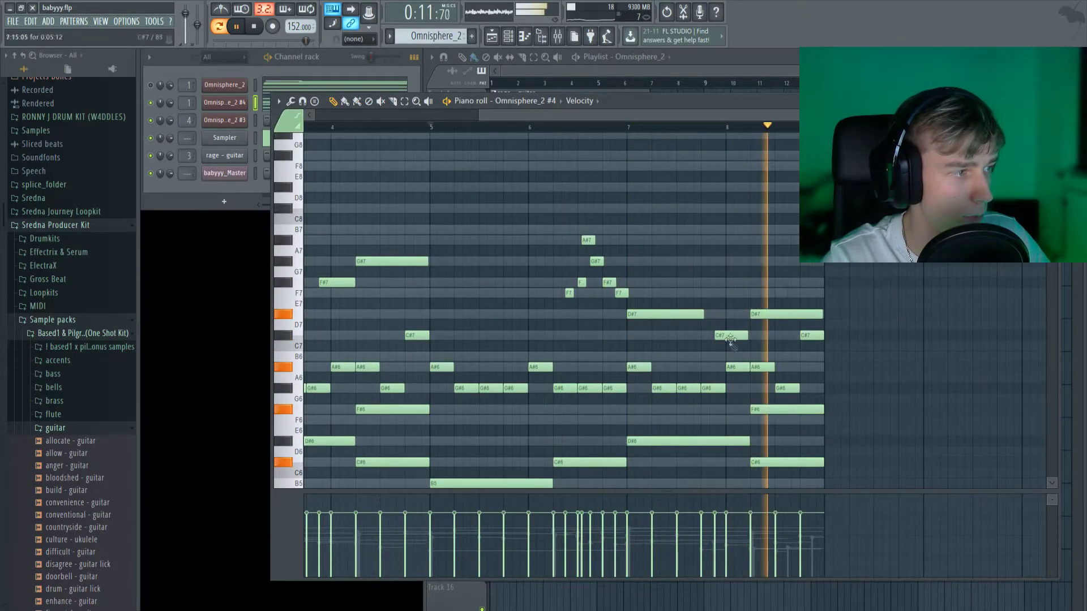
{"action": "key", "text": "space"}
Step: Add a quick rising run of short F7, F#7, G#7 and A#7 notes at the end of bar 8
{"action": "left_click_drag", "start_coordinate": [712, 118], "coordinate": [770, 168]}
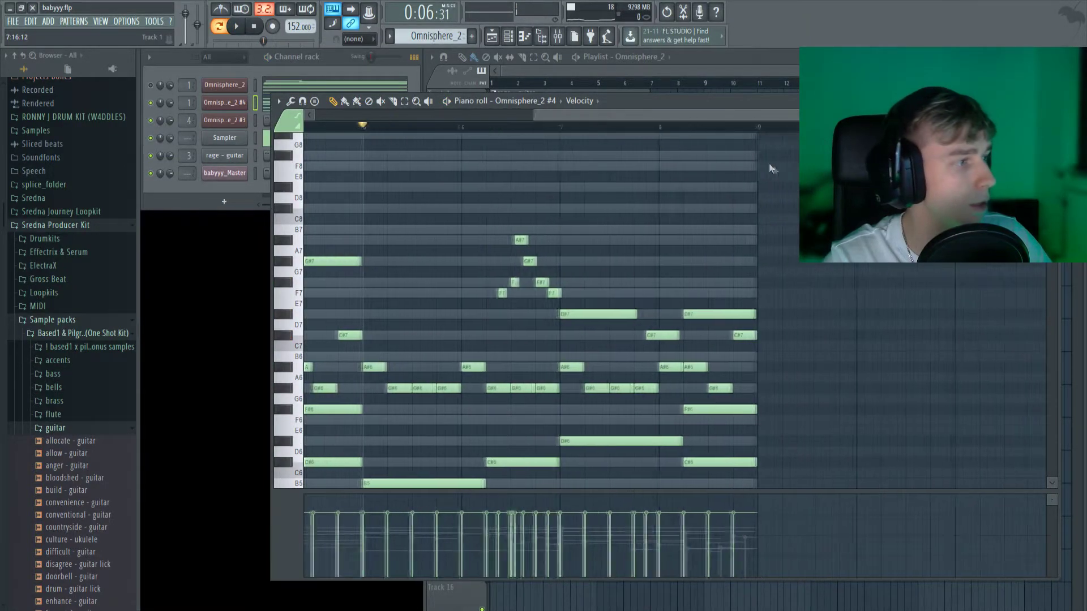
{"action": "scroll", "coordinate": [762, 129], "scroll_direction": "up", "scroll_amount": 1}
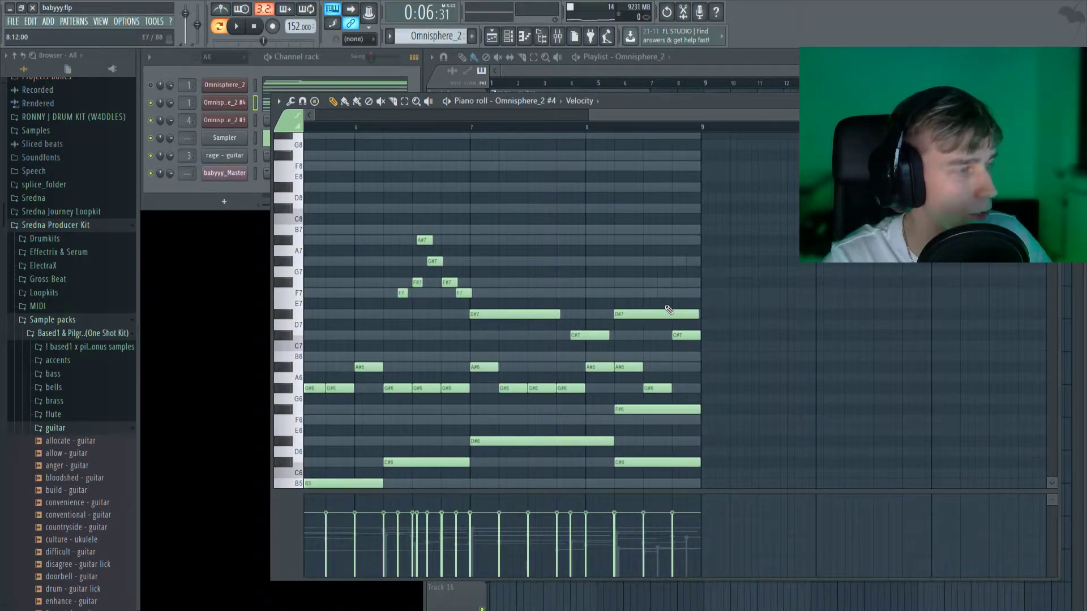
{"action": "left_click", "coordinate": [644, 293]}
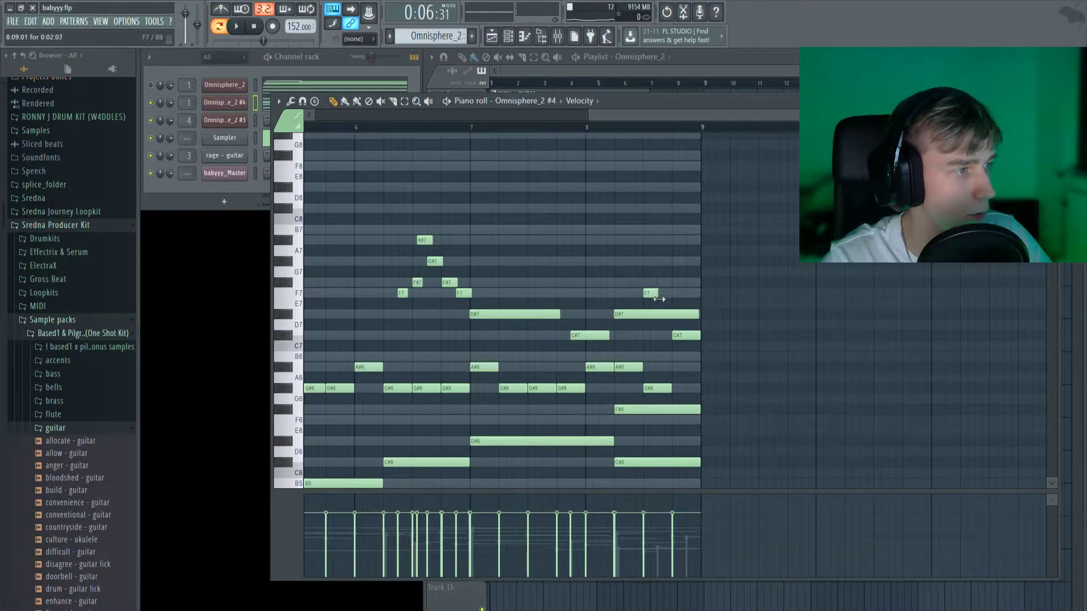
{"action": "left_click", "coordinate": [658, 283]}
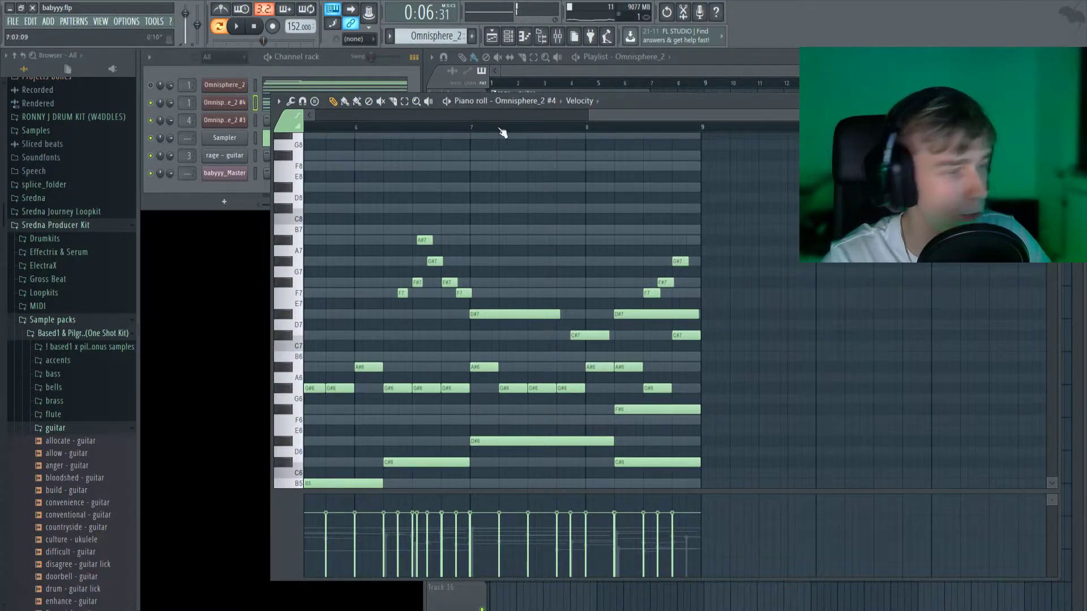
{"action": "left_click", "coordinate": [689, 240]}
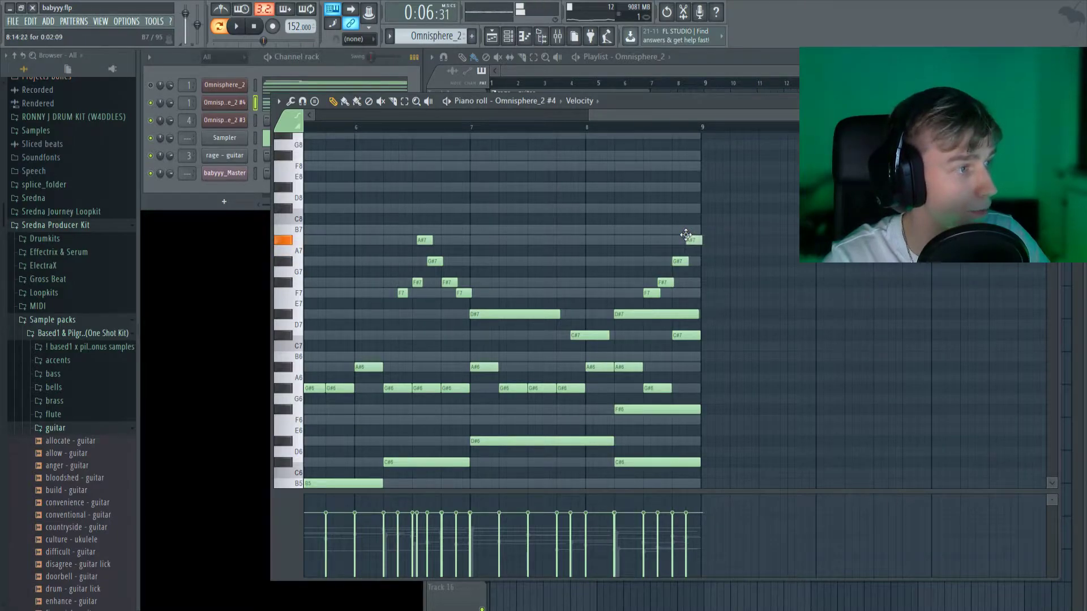
Step: Trim the closing A#7 to the end of bar 8 and play back the second four bars
{"action": "key", "text": "space"}
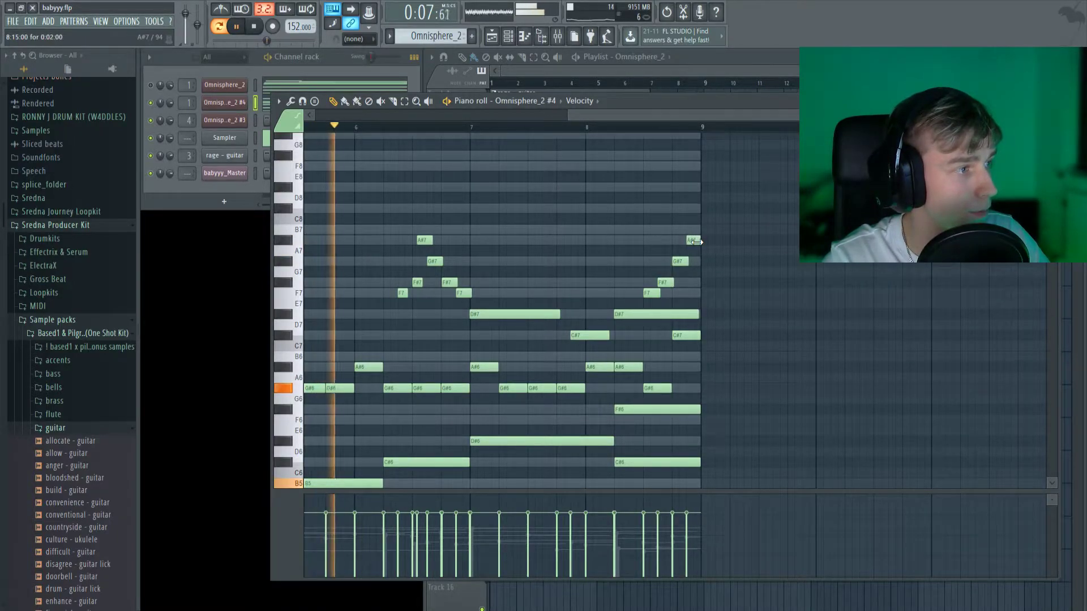
{"action": "scroll", "coordinate": [704, 129], "scroll_direction": "up", "scroll_amount": 6}
{"action": "scroll", "coordinate": [707, 130], "scroll_direction": "down", "scroll_amount": 8}
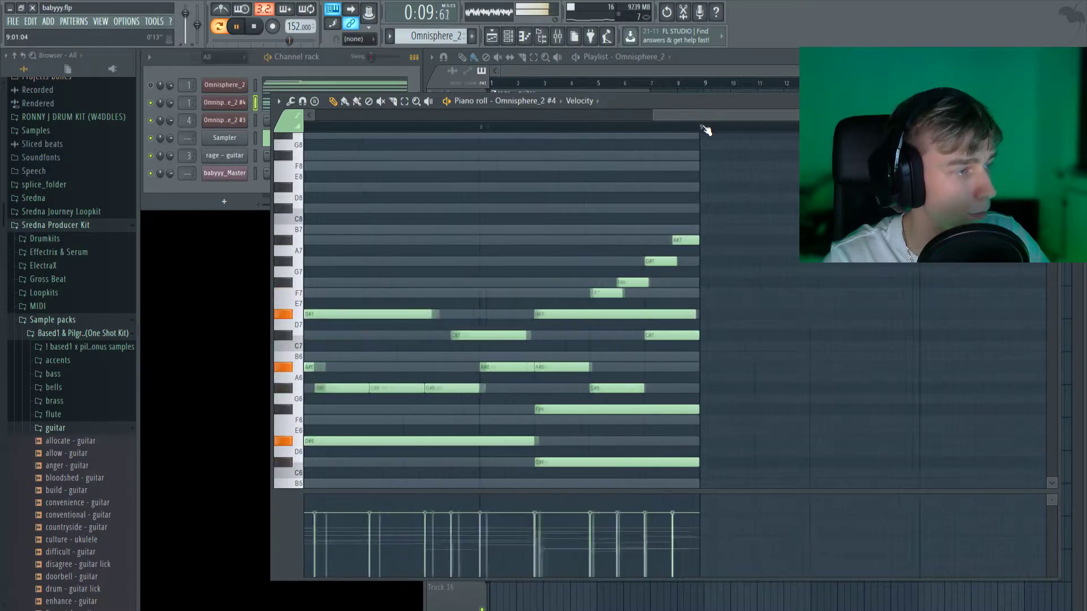
{"action": "scroll", "coordinate": [675, 310], "scroll_direction": "right", "scroll_amount": 1}
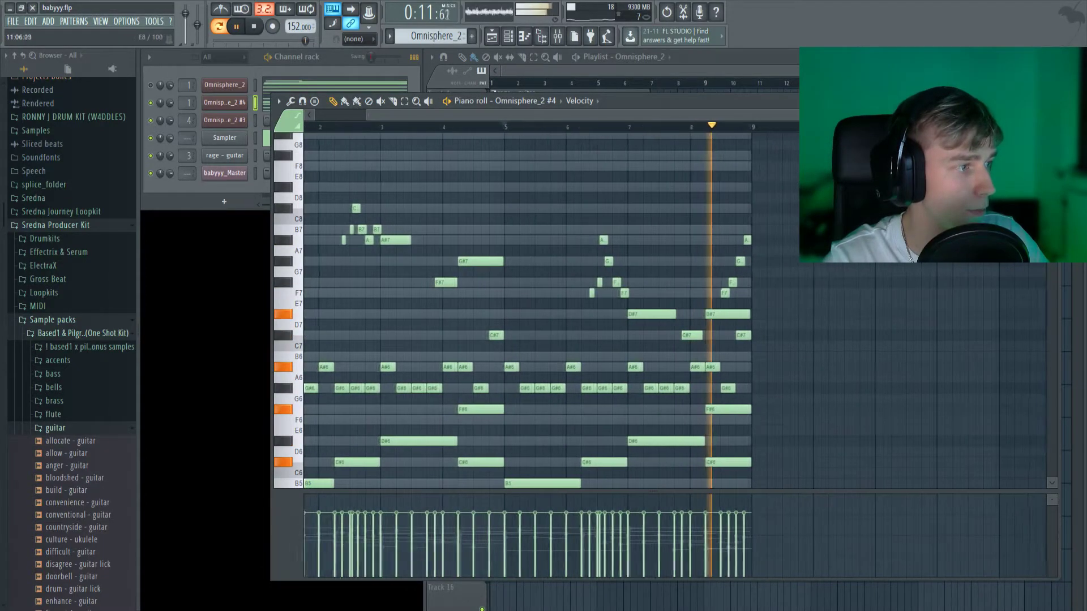
{"action": "key", "text": "space"}
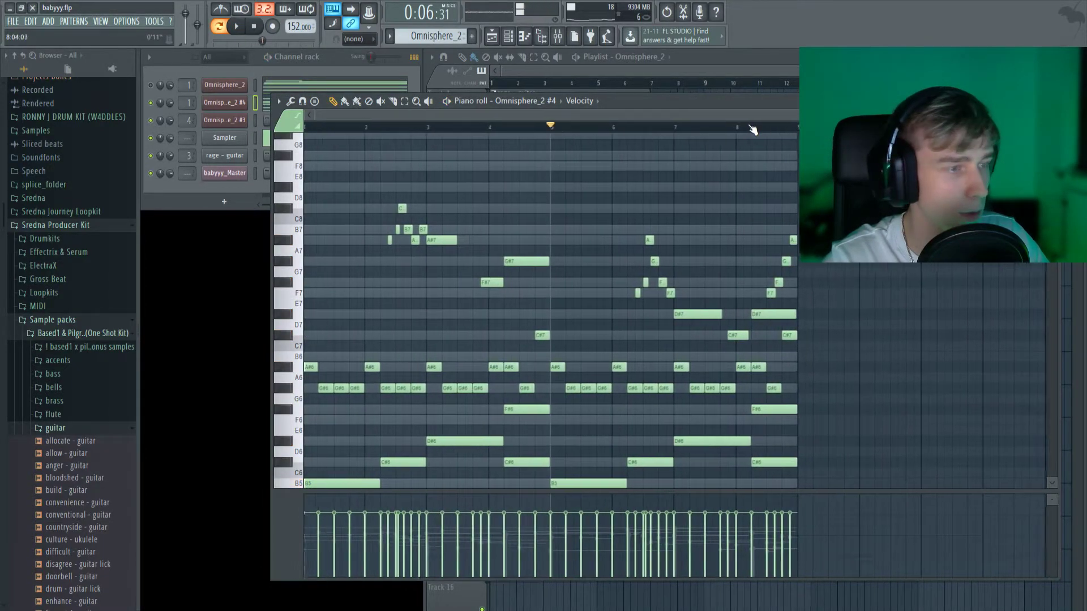
Step: Set the global snap to Cell and look over the chord notes in the lower octaves beneath the eight-bar melody
{"action": "scroll", "coordinate": [438, 184], "scroll_direction": "down", "scroll_amount": 3}
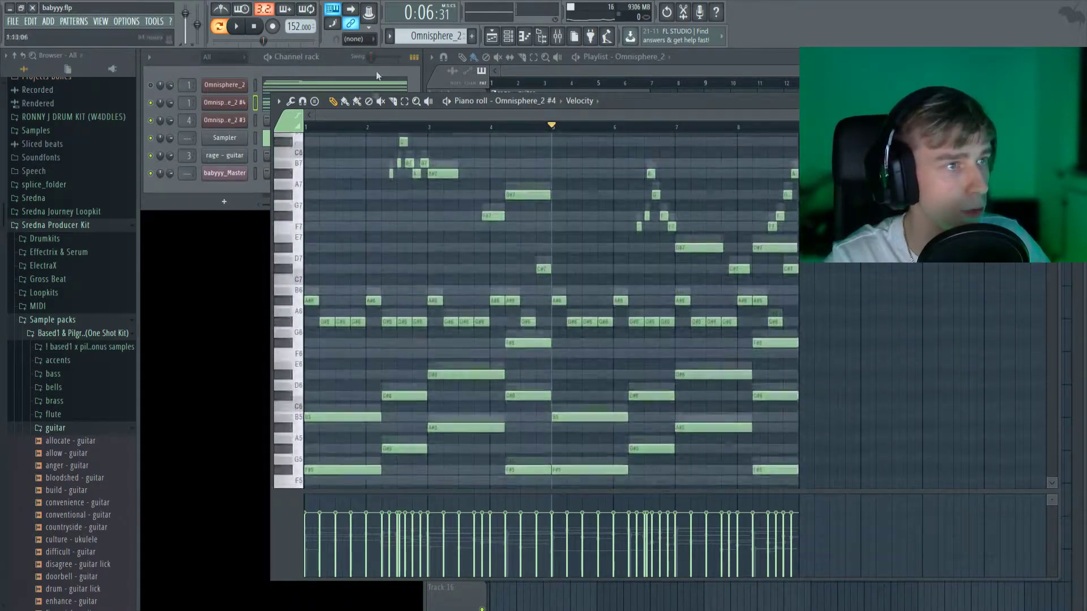
{"action": "left_click", "coordinate": [358, 39]}
{"action": "left_click", "coordinate": [361, 63]}
{"action": "scroll", "coordinate": [389, 317], "scroll_direction": "down", "scroll_amount": 6}
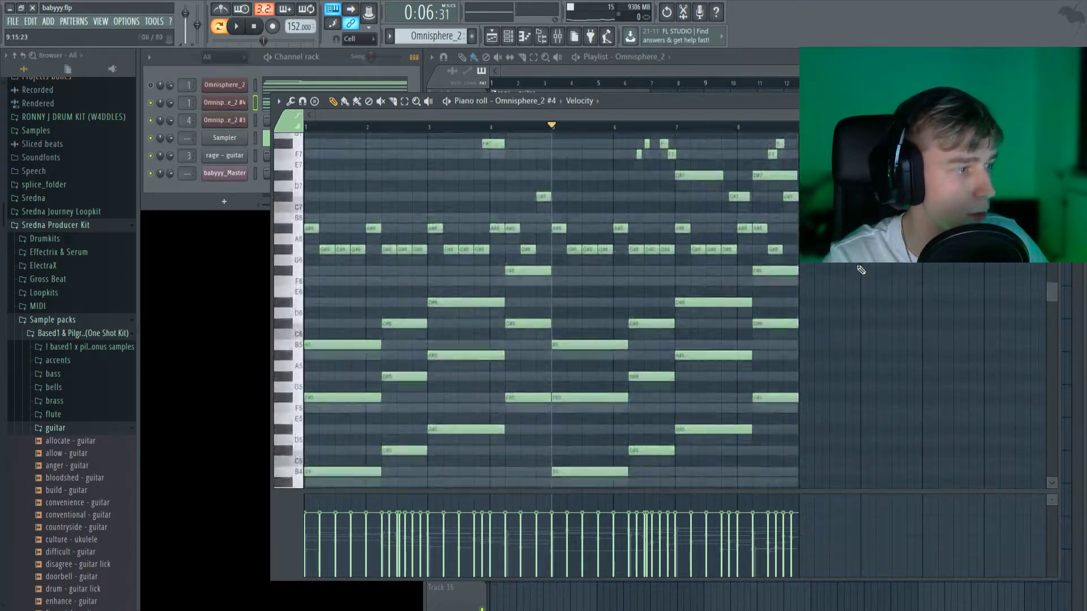
{"action": "scroll", "coordinate": [388, 317], "scroll_direction": "up", "scroll_amount": 3}
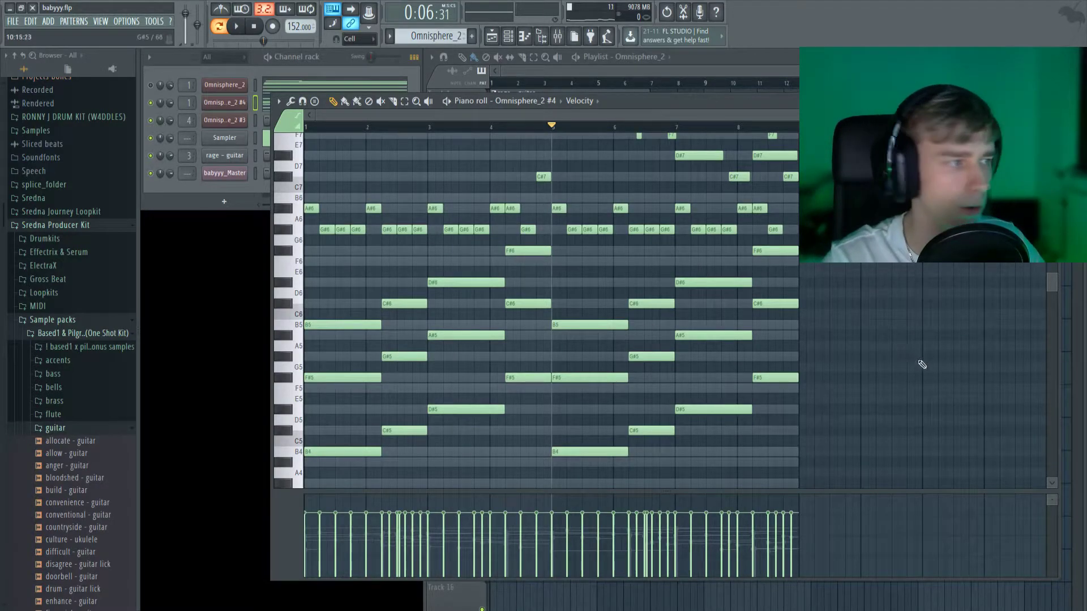
{"action": "scroll", "coordinate": [894, 352], "scroll_direction": "down", "scroll_amount": 2}
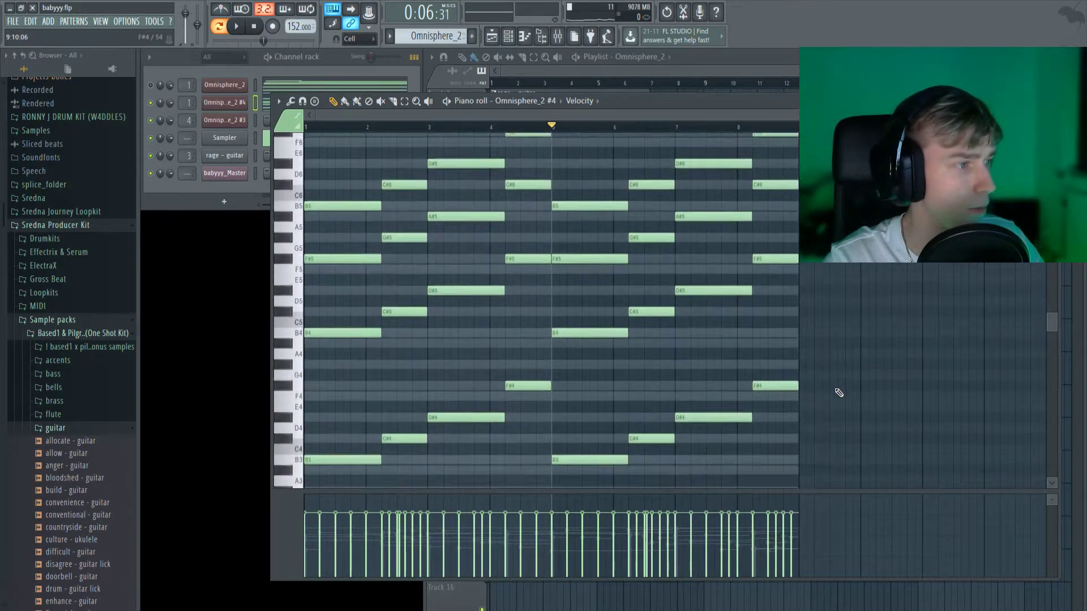
{"action": "scroll", "coordinate": [839, 391], "scroll_direction": "down", "scroll_amount": 2}
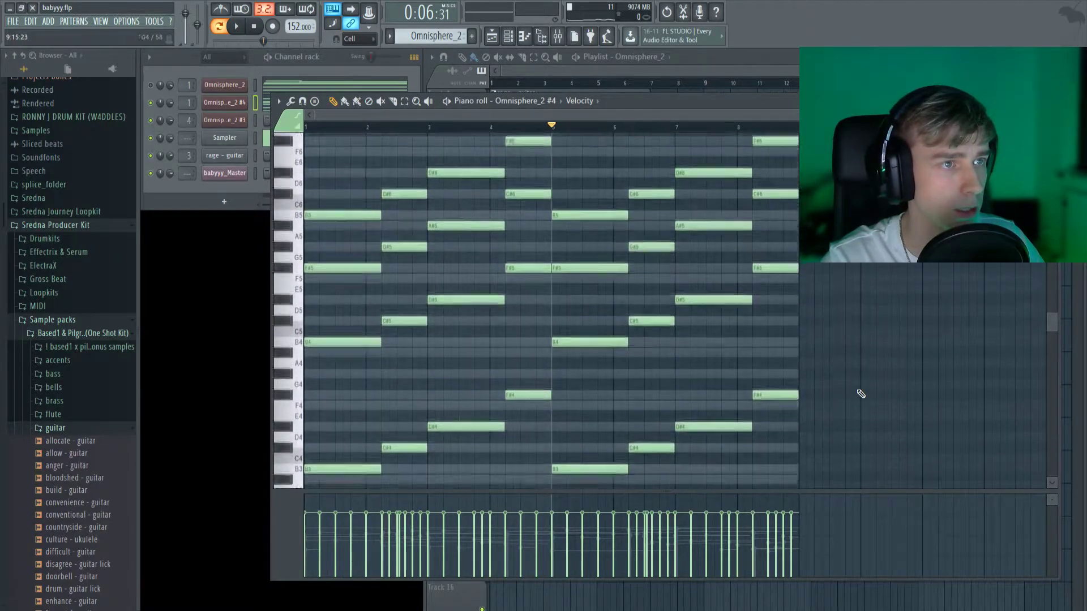
{"action": "scroll", "coordinate": [861, 394], "scroll_direction": "up", "scroll_amount": 1}
Step: Open the mixer and bring up the Fruity parametric EQ 2 on Insert 1 to examine its curve
{"action": "left_click", "coordinate": [563, 40]}
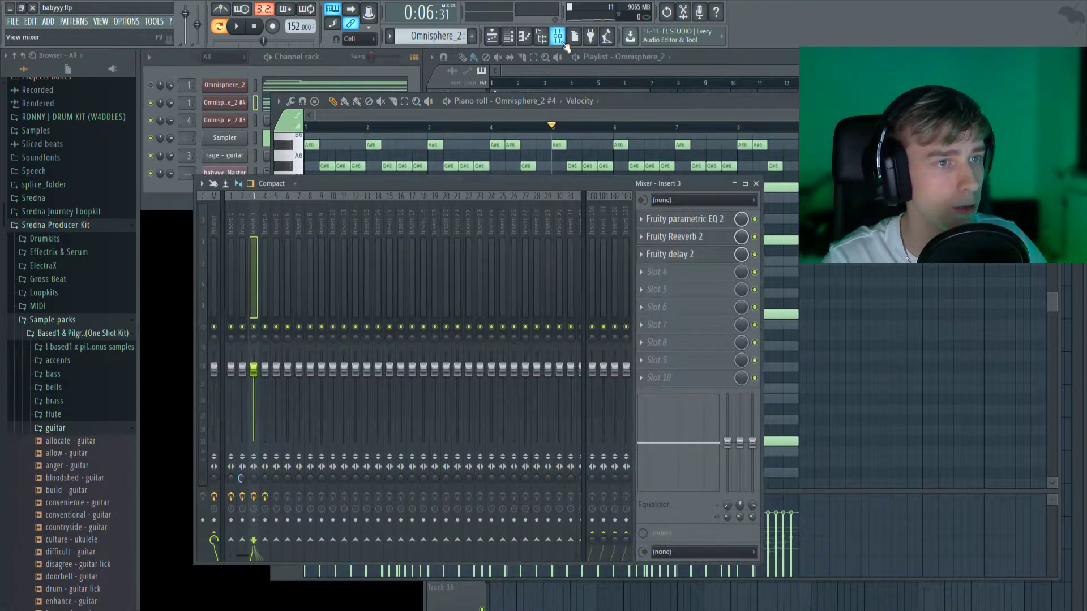
{"action": "left_click", "coordinate": [230, 223]}
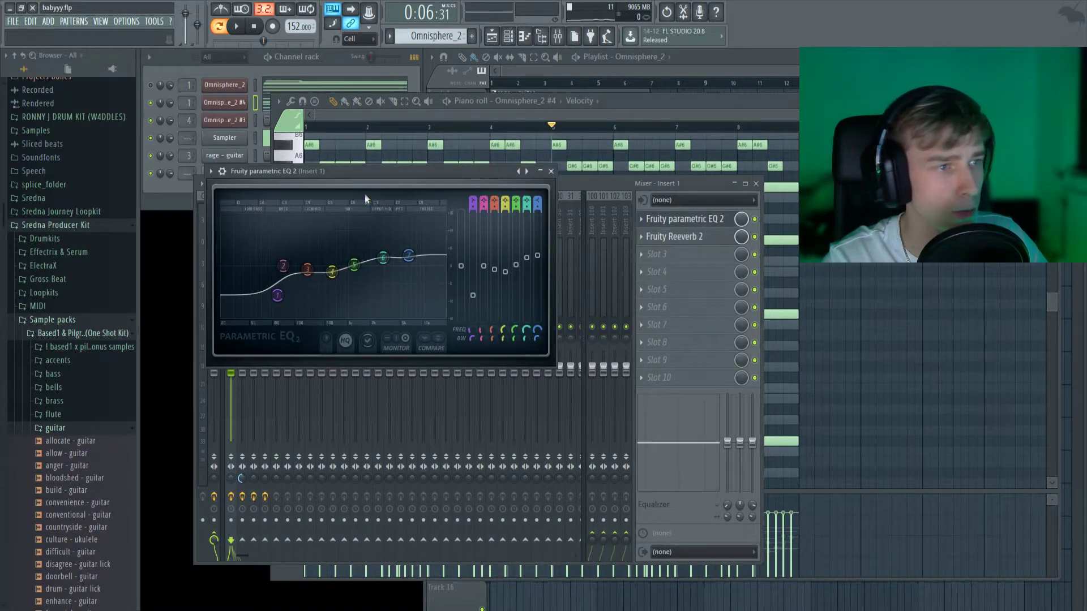
{"action": "left_click_drag", "start_coordinate": [394, 186], "coordinate": [406, 203]}
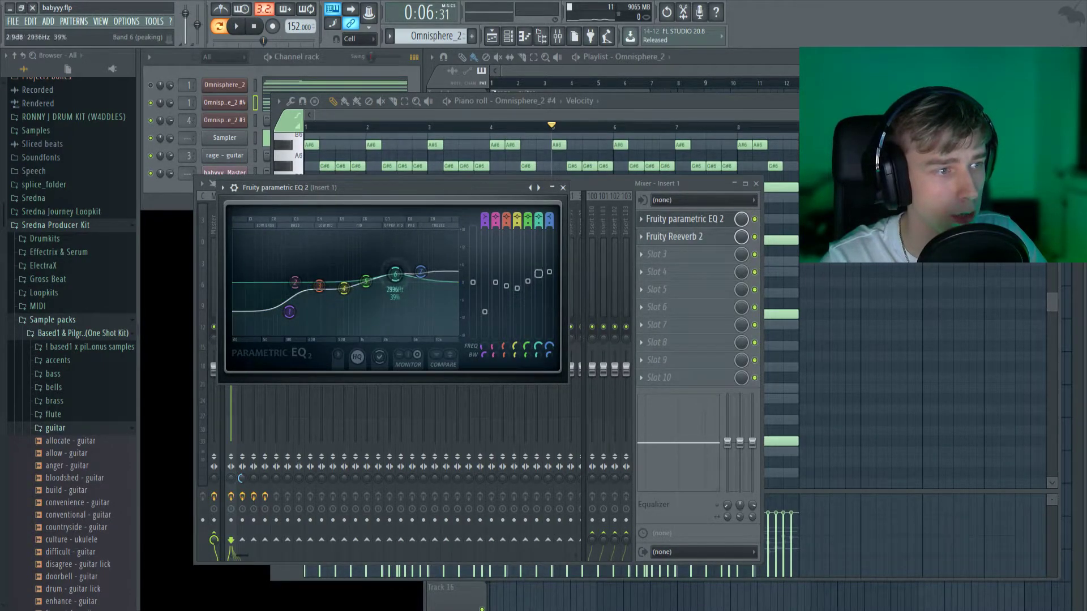
Step: Bring up Fruity Reeverb 2 on Insert 1, set its wet level to 49%, and close the mixer
{"action": "left_click", "coordinate": [570, 193]}
{"action": "left_click", "coordinate": [687, 238]}
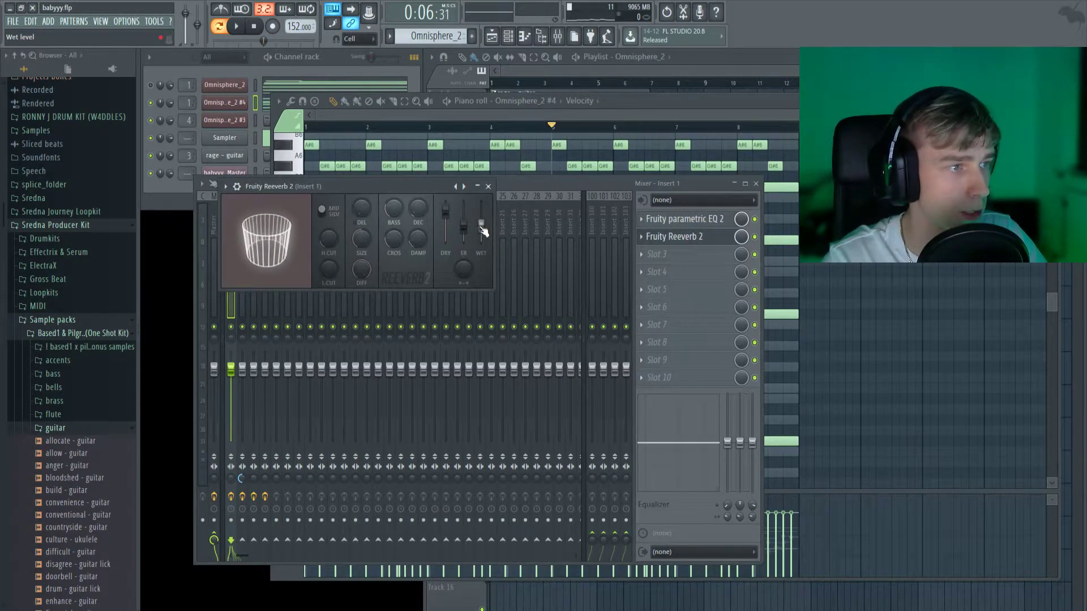
{"action": "left_click_drag", "start_coordinate": [482, 225], "coordinate": [483, 227]}
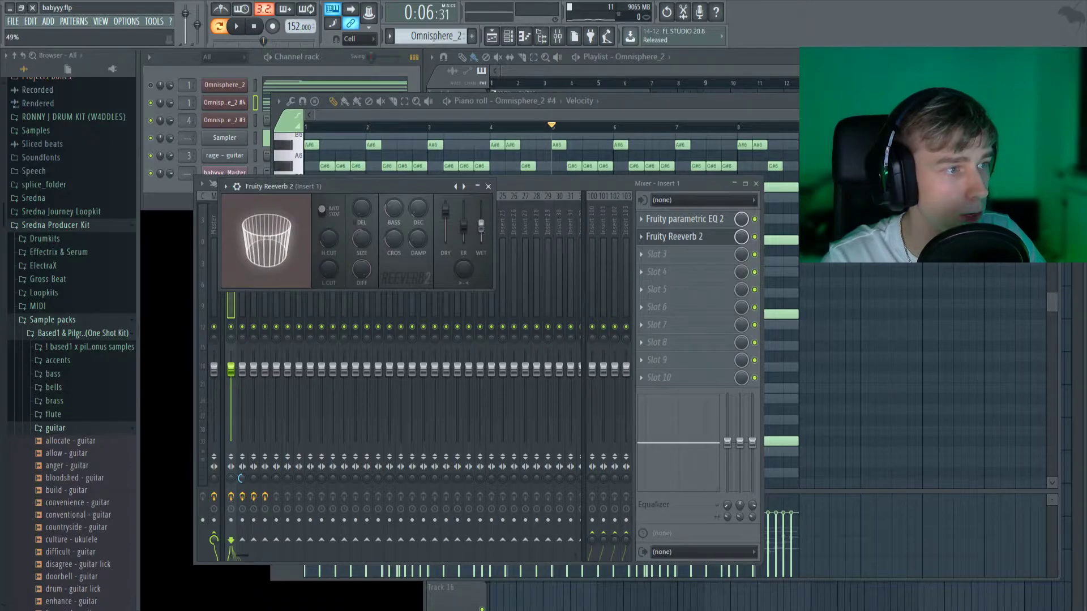
{"action": "left_click", "coordinate": [488, 187]}
{"action": "left_click", "coordinate": [757, 184]}
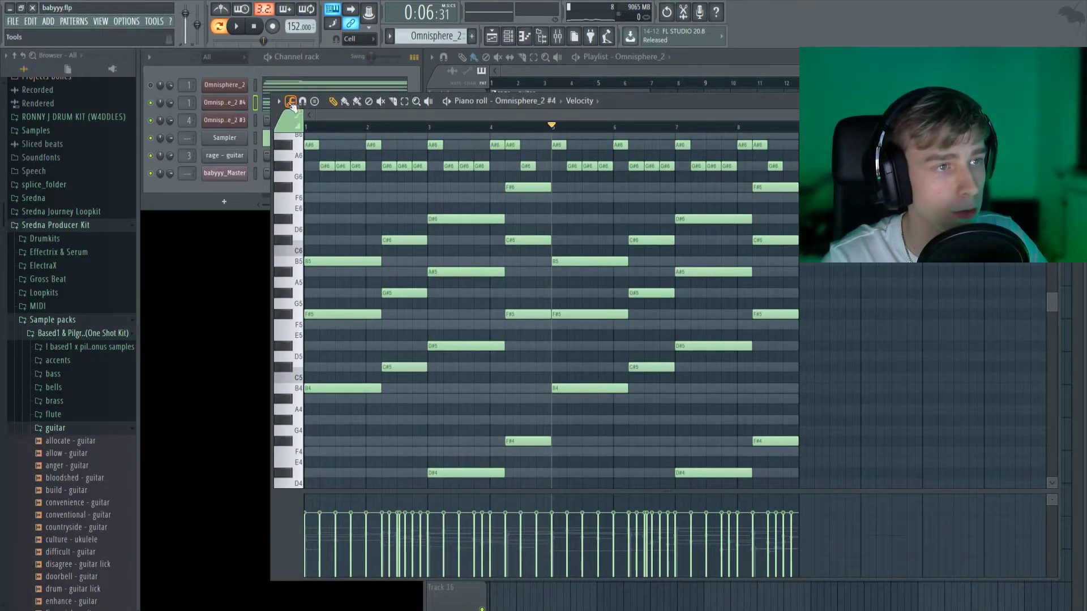
Step: Randomize the velocities of the Omnisphere_2 #4 notes by a small amount with Bipolar off, and accept the result
{"action": "left_click", "coordinate": [292, 101]}
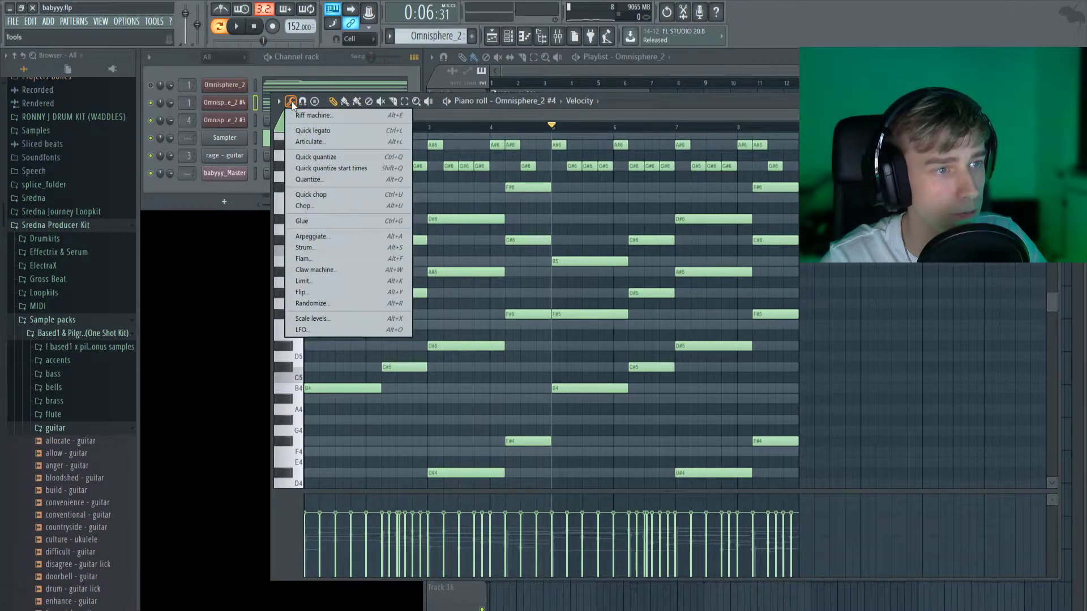
{"action": "left_click", "coordinate": [348, 303]}
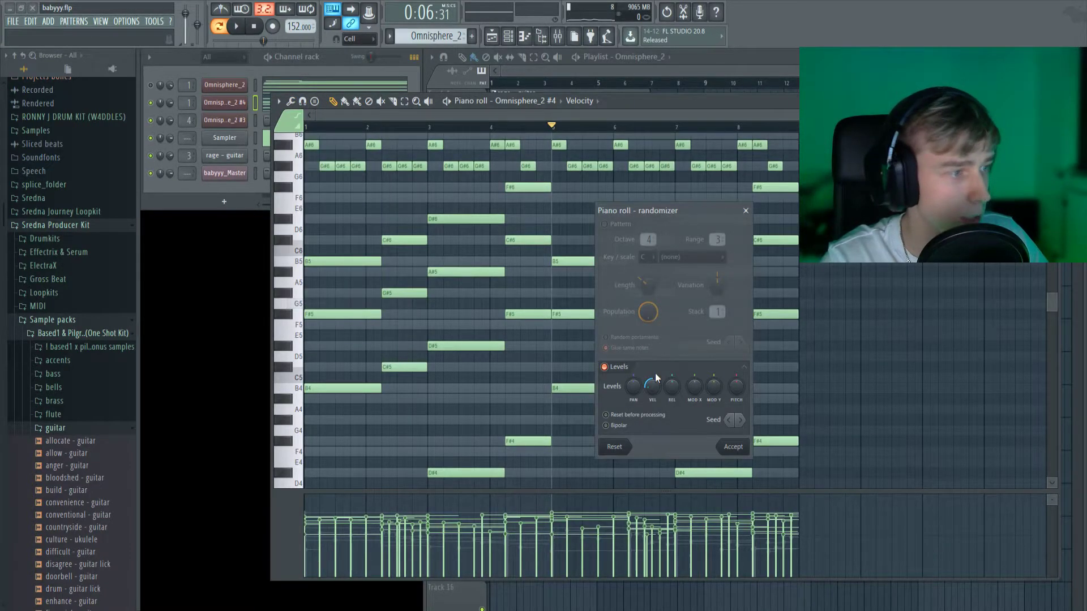
{"action": "left_click", "coordinate": [607, 427]}
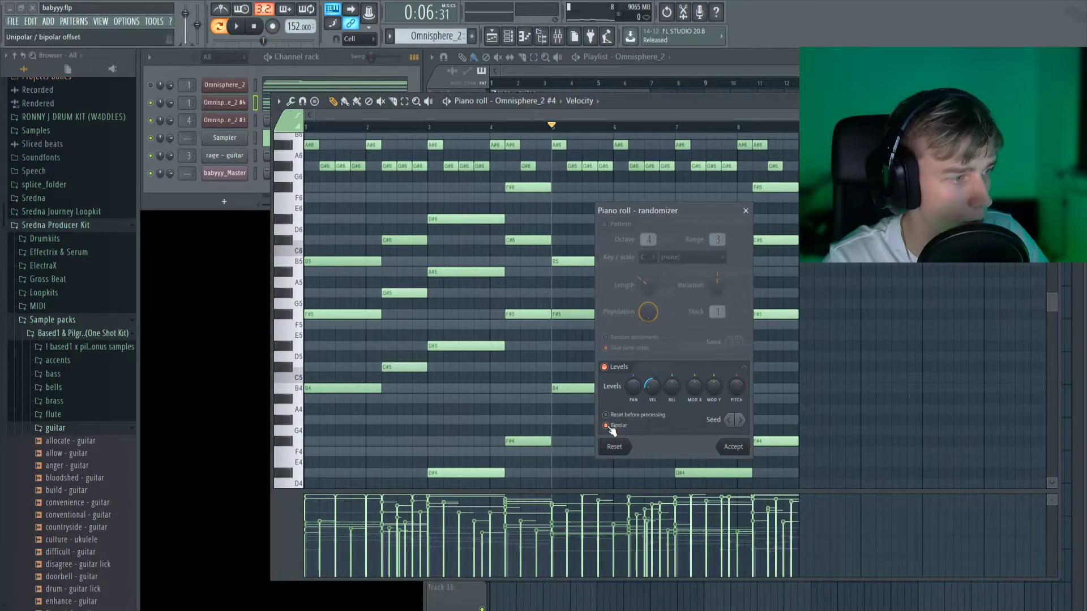
{"action": "left_click", "coordinate": [607, 426]}
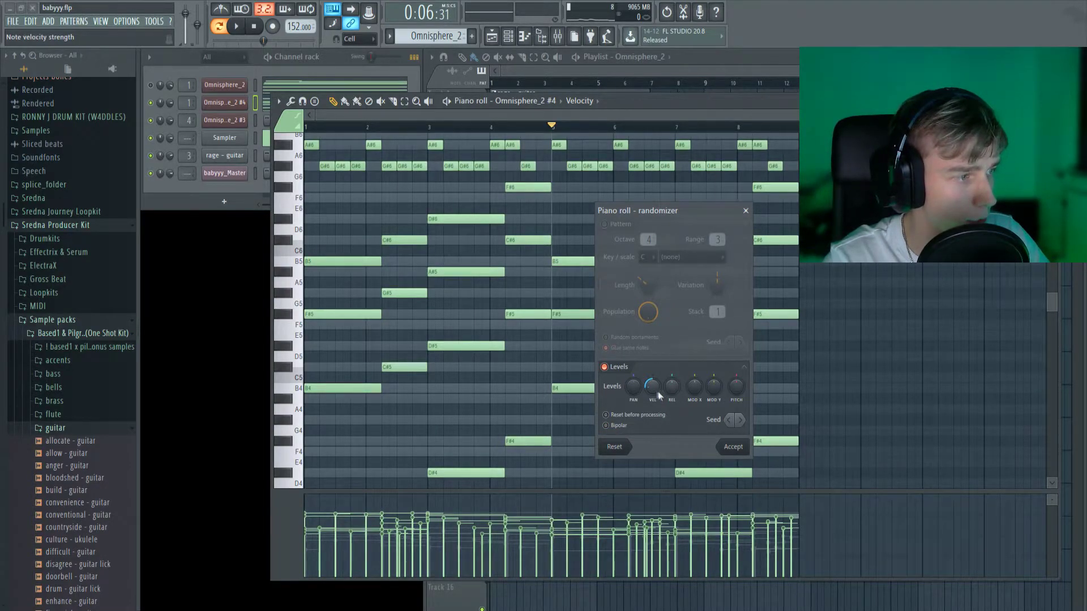
{"action": "left_click_drag", "start_coordinate": [659, 396], "coordinate": [659, 405]}
{"action": "left_click", "coordinate": [735, 447]}
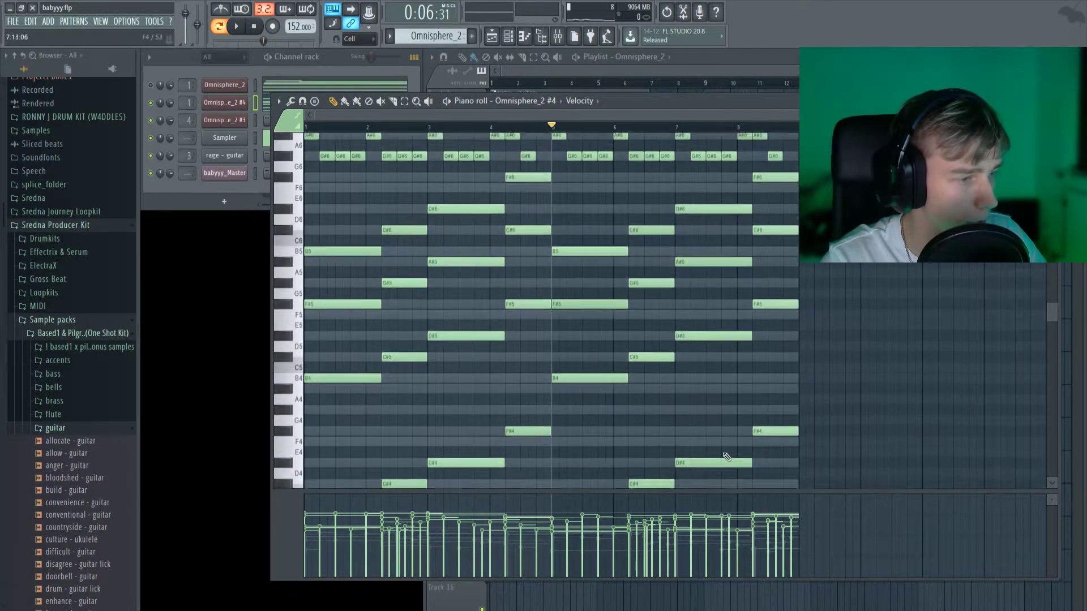
Step: Play back the melody with randomized velocities from bar 1 and look over the chords and high runs across the octaves
{"action": "scroll", "coordinate": [651, 464], "scroll_direction": "down", "scroll_amount": 2}
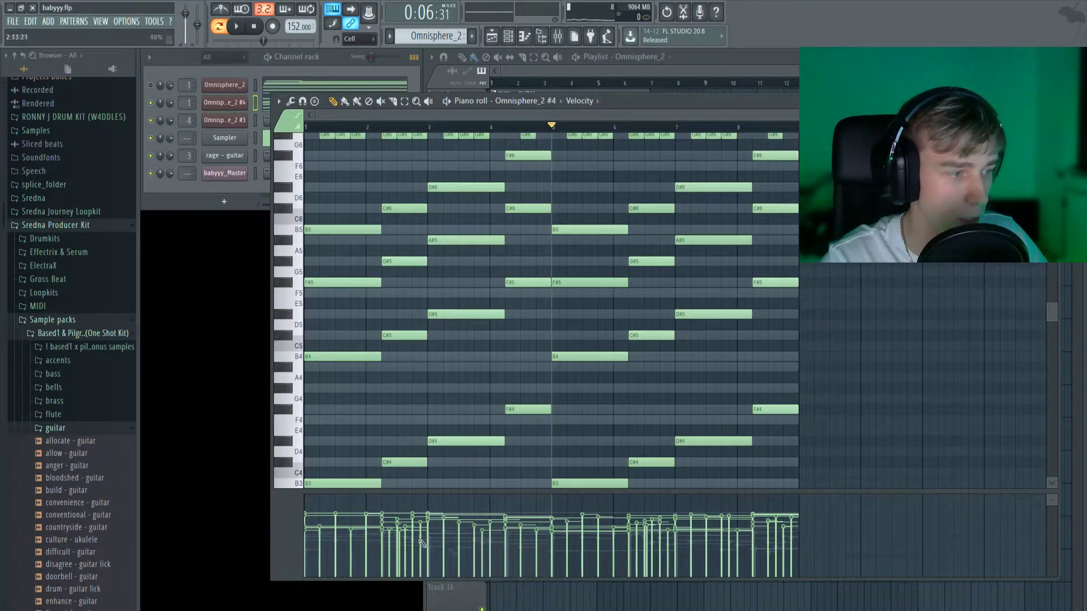
{"action": "scroll", "coordinate": [824, 421], "scroll_direction": "up", "scroll_amount": 2}
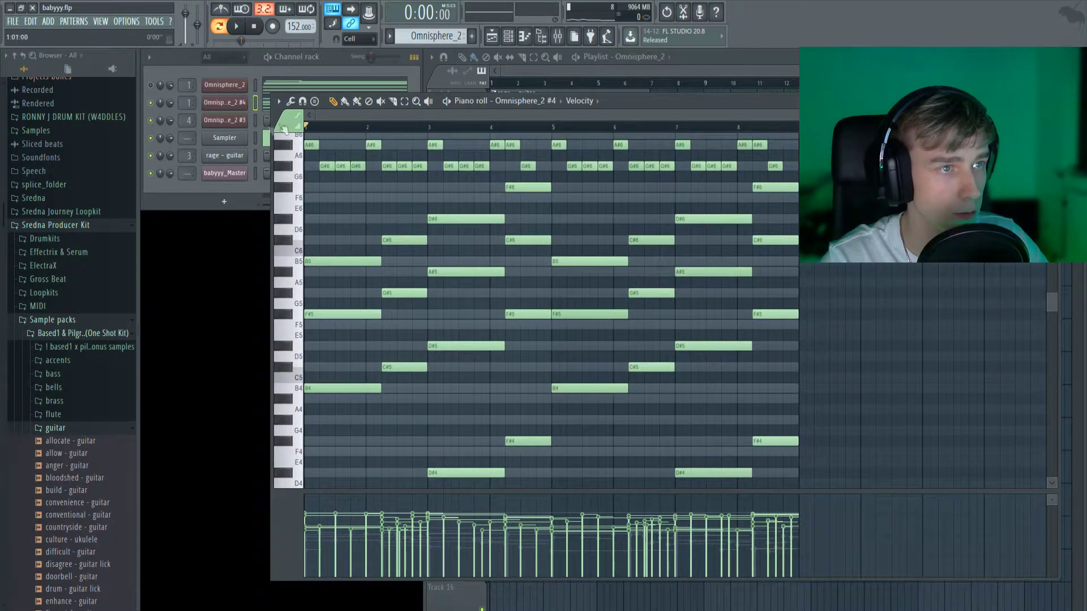
{"action": "key", "text": "space"}
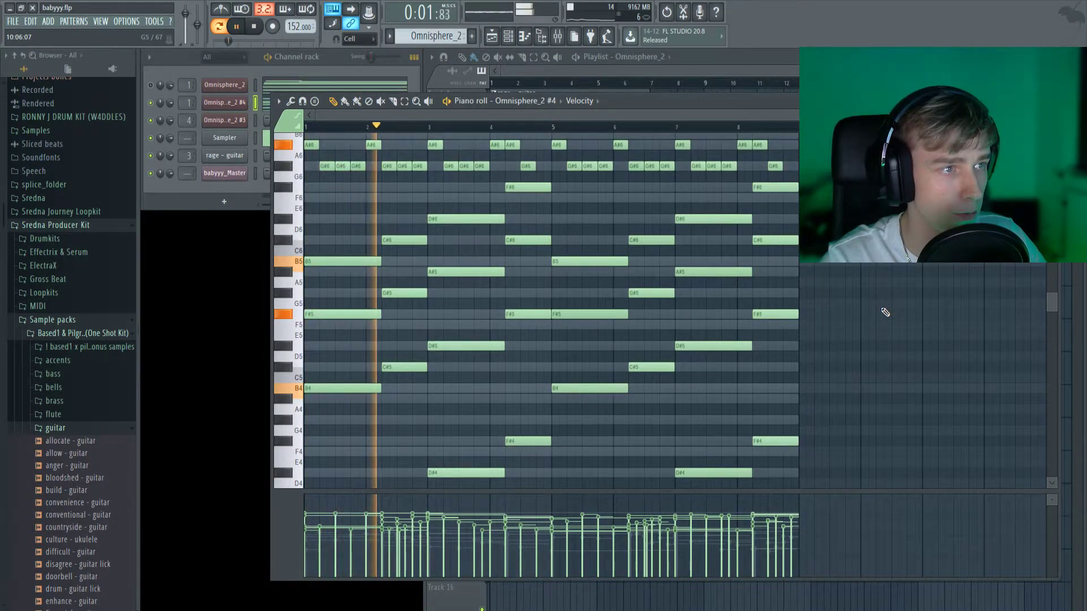
{"action": "scroll", "coordinate": [885, 312], "scroll_direction": "up", "scroll_amount": 6}
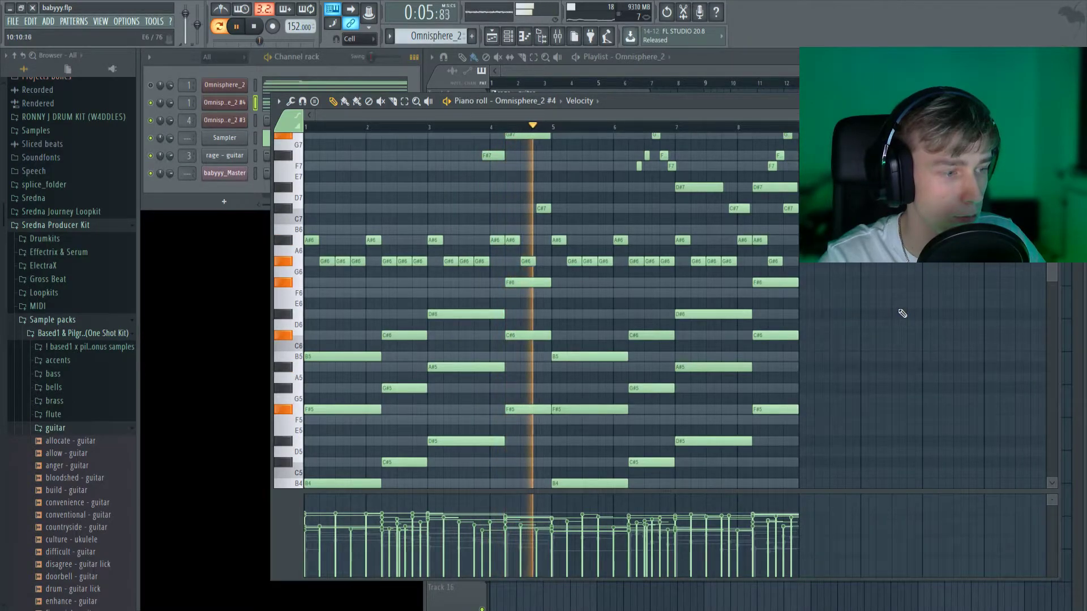
{"action": "key", "text": "space"}
{"action": "scroll", "coordinate": [903, 344], "scroll_direction": "up", "scroll_amount": 3}
{"action": "scroll", "coordinate": [903, 345], "scroll_direction": "up", "scroll_amount": 3}
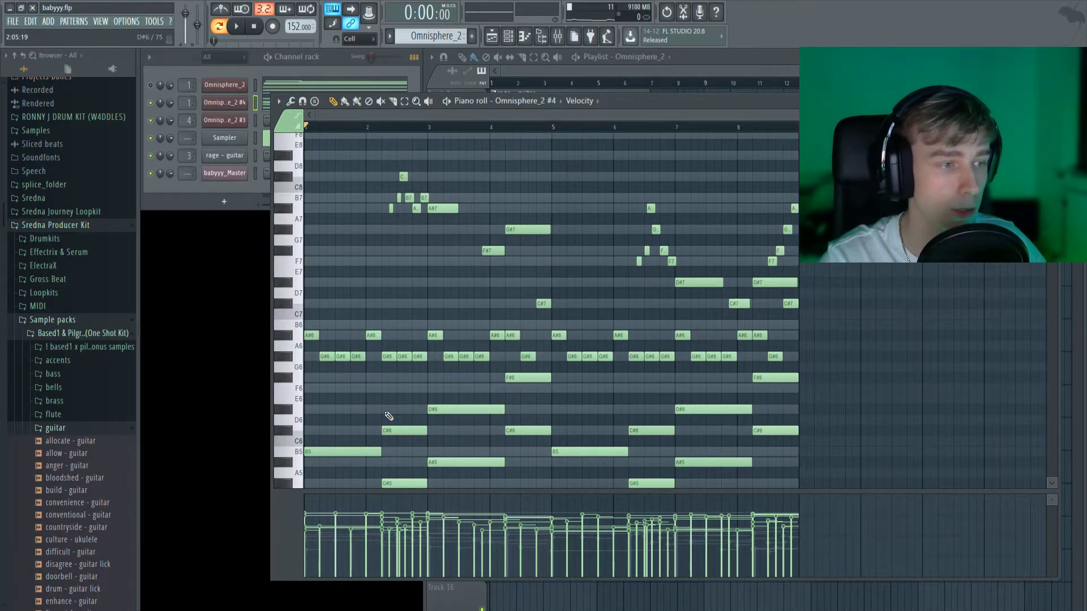
{"action": "scroll", "coordinate": [844, 400], "scroll_direction": "down", "scroll_amount": 1}
{"action": "scroll", "coordinate": [843, 399], "scroll_direction": "up", "scroll_amount": 1}
{"action": "scroll", "coordinate": [513, 304], "scroll_direction": "down", "scroll_amount": 3}
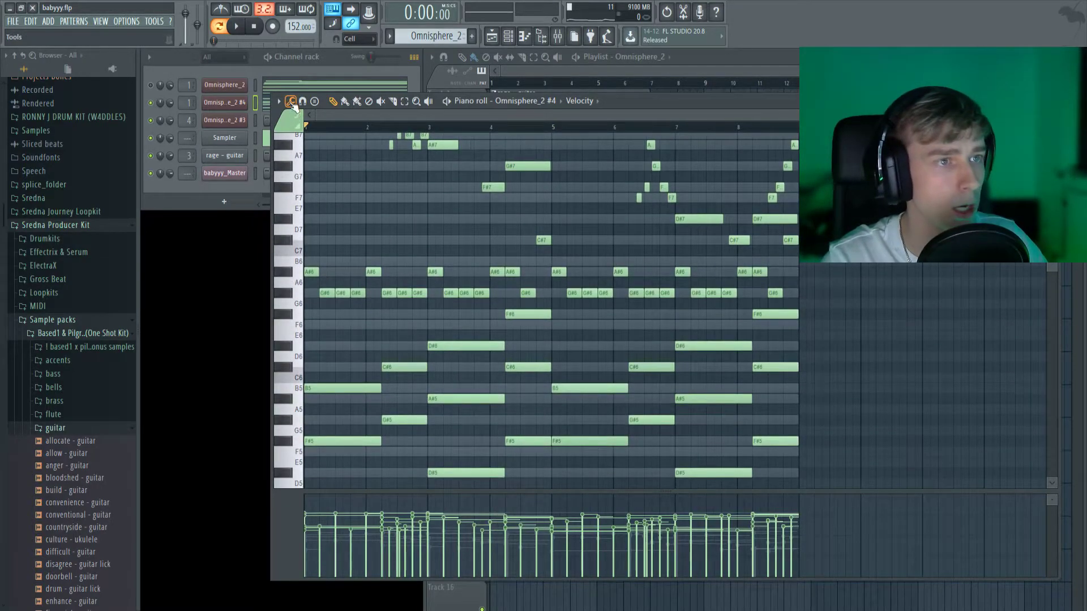
Step: Apply a strum to the Omnisphere_2 #4 notes, fine-tuning the start time strength in the strumizer
{"action": "left_click", "coordinate": [291, 102]}
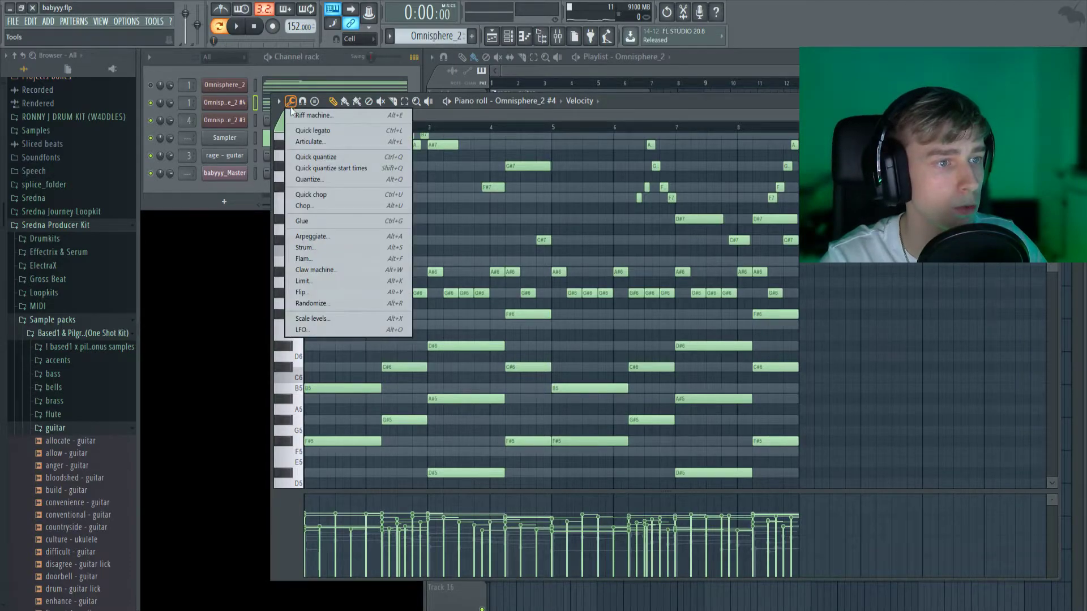
{"action": "left_click", "coordinate": [352, 248]}
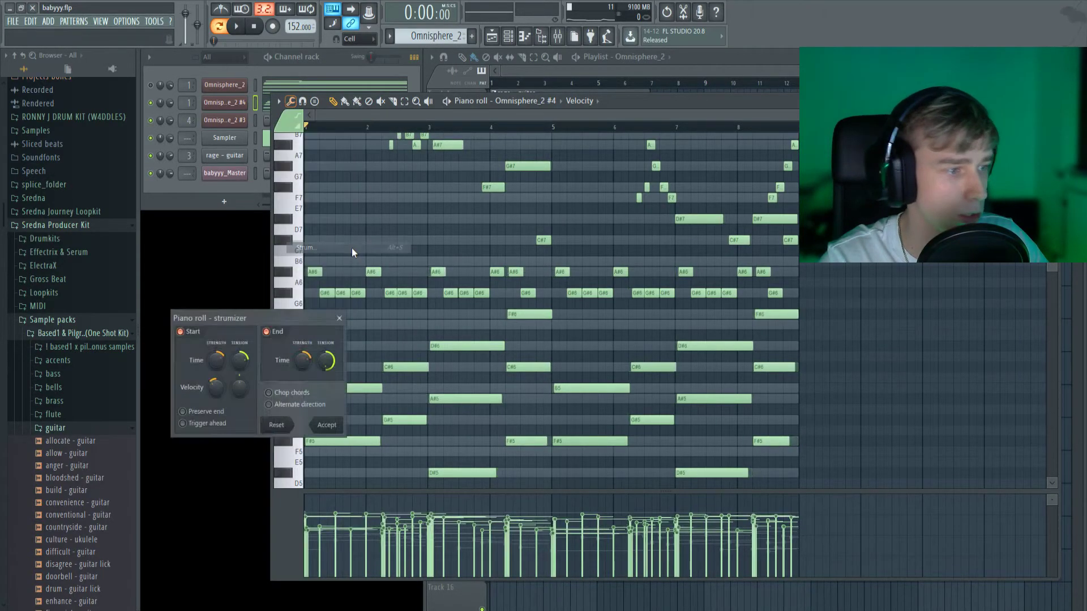
{"action": "left_click_drag", "start_coordinate": [278, 308], "coordinate": [712, 301]}
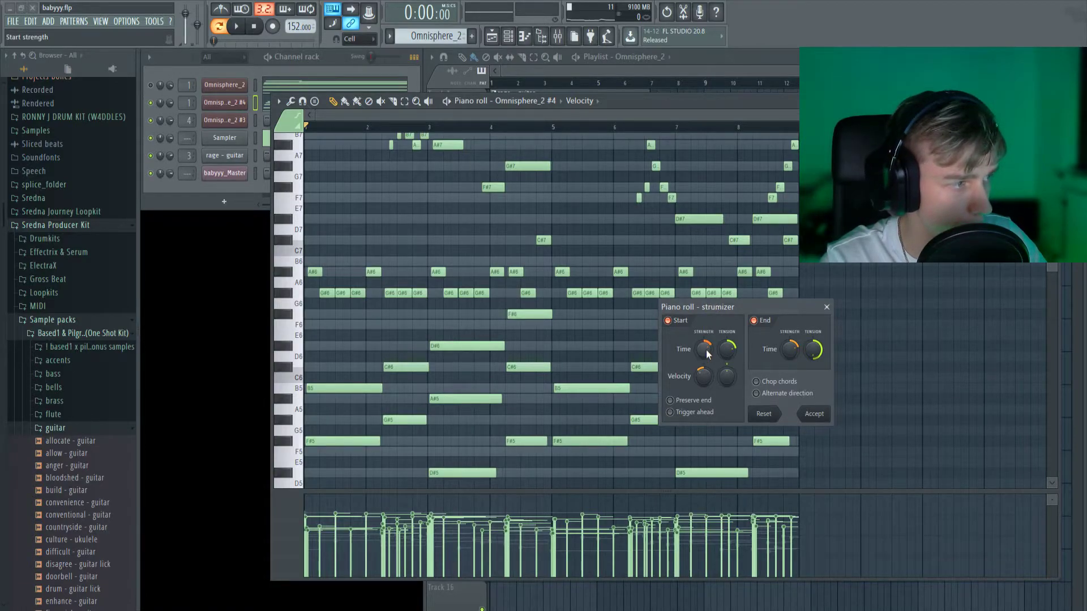
{"action": "left_click_drag", "start_coordinate": [707, 353], "coordinate": [707, 350]}
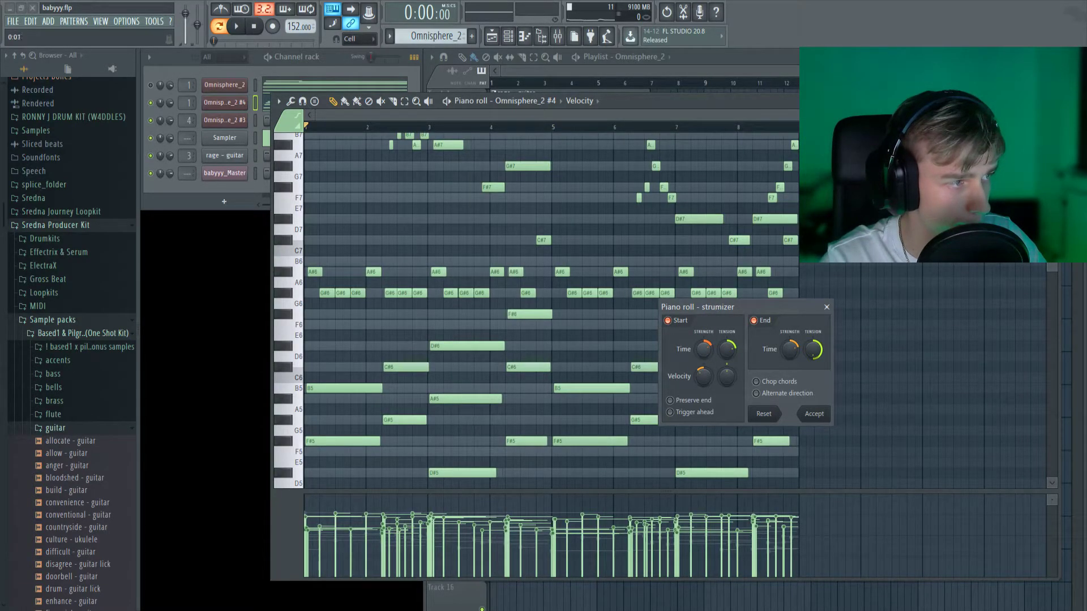
{"action": "left_click_drag", "start_coordinate": [707, 358], "coordinate": [707, 354]}
{"action": "left_click", "coordinate": [814, 414]}
Step: Play back the strummed melody from bar 1 through the first four bars
{"action": "scroll", "coordinate": [885, 417], "scroll_direction": "up", "scroll_amount": 1}
{"action": "key", "text": "space"}
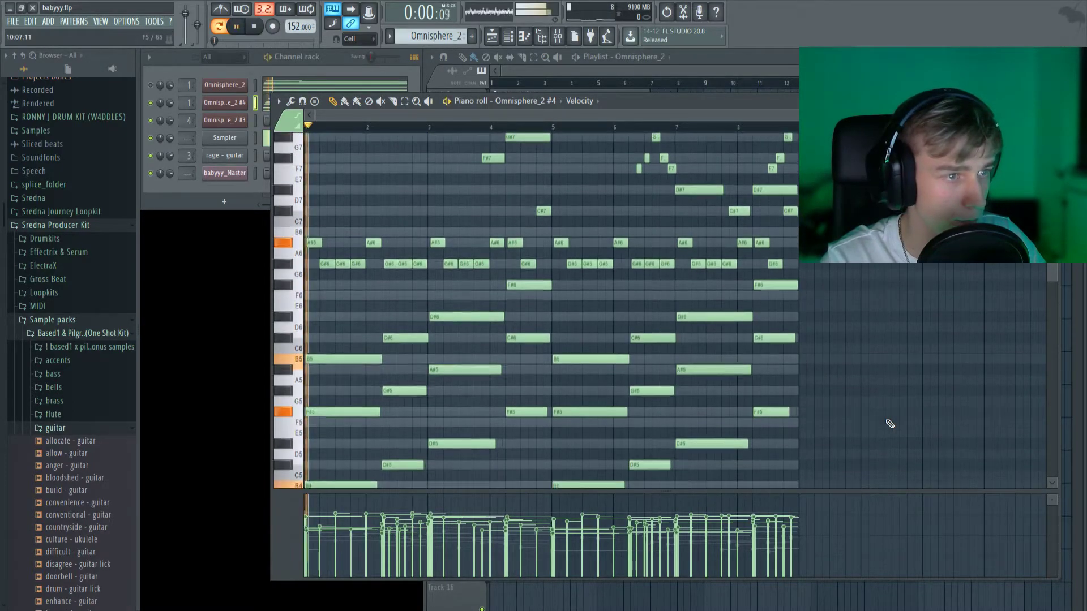
{"action": "scroll", "coordinate": [890, 423], "scroll_direction": "up", "scroll_amount": 2}
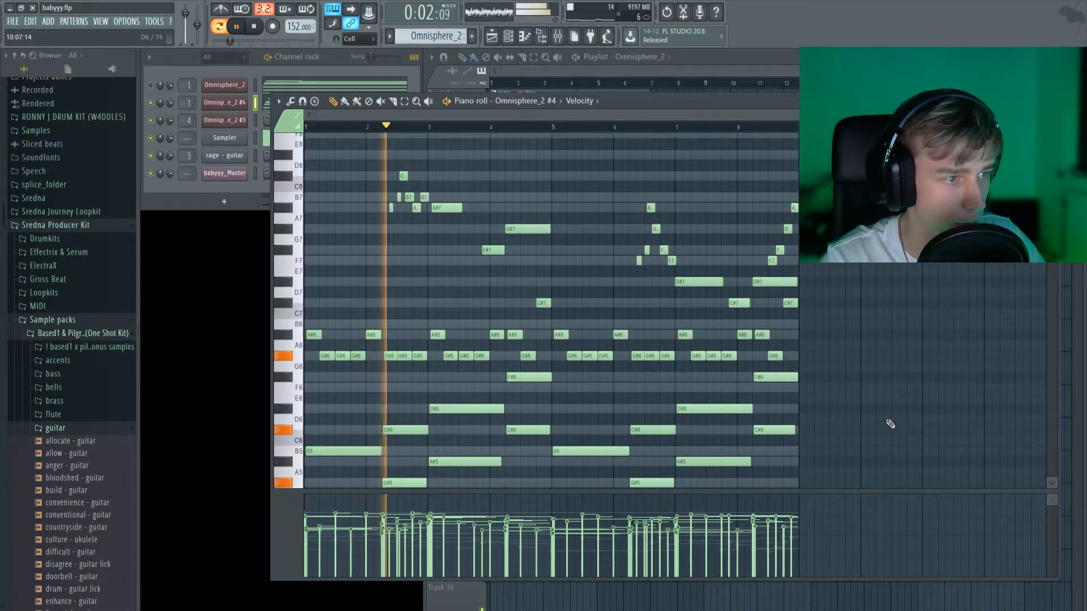
{"action": "scroll", "coordinate": [892, 396], "scroll_direction": "down", "scroll_amount": 6}
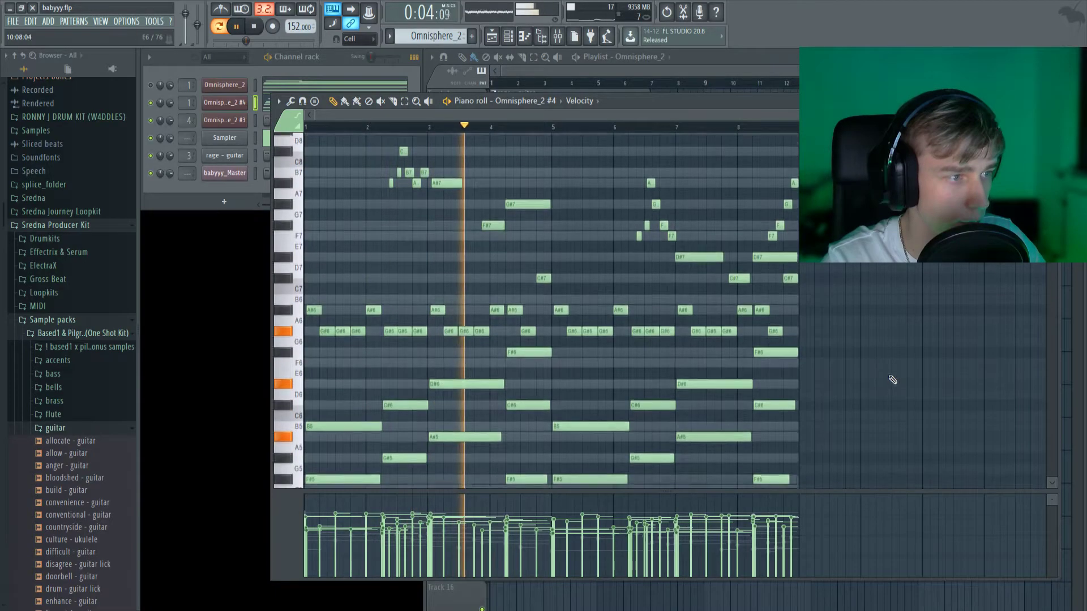
{"action": "scroll", "coordinate": [896, 370], "scroll_direction": "down", "scroll_amount": 15}
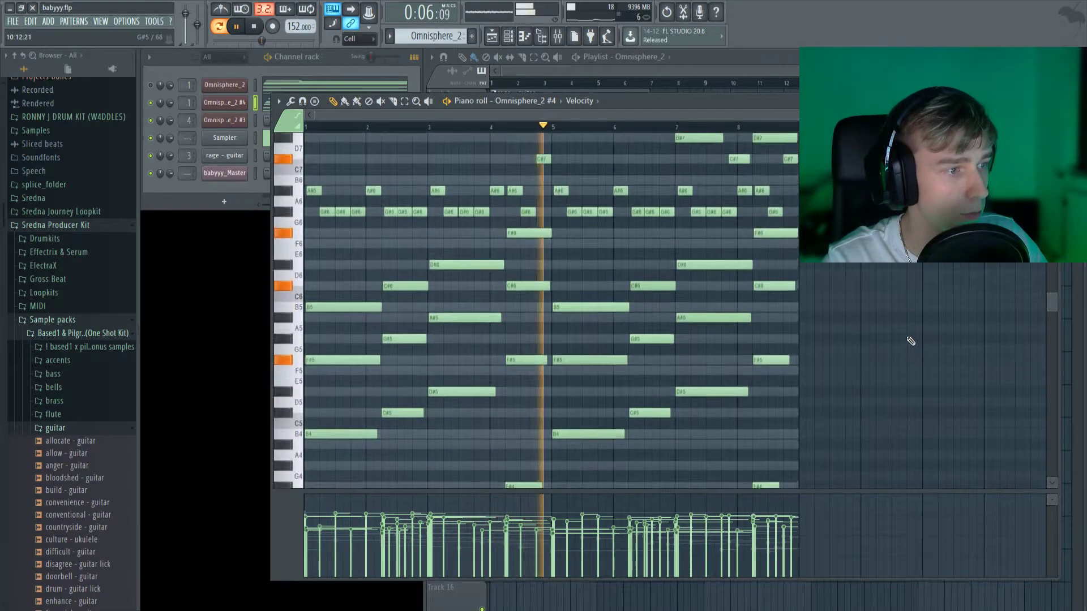
{"action": "scroll", "coordinate": [750, 344], "scroll_direction": "up", "scroll_amount": 6}
{"action": "key", "text": "space"}
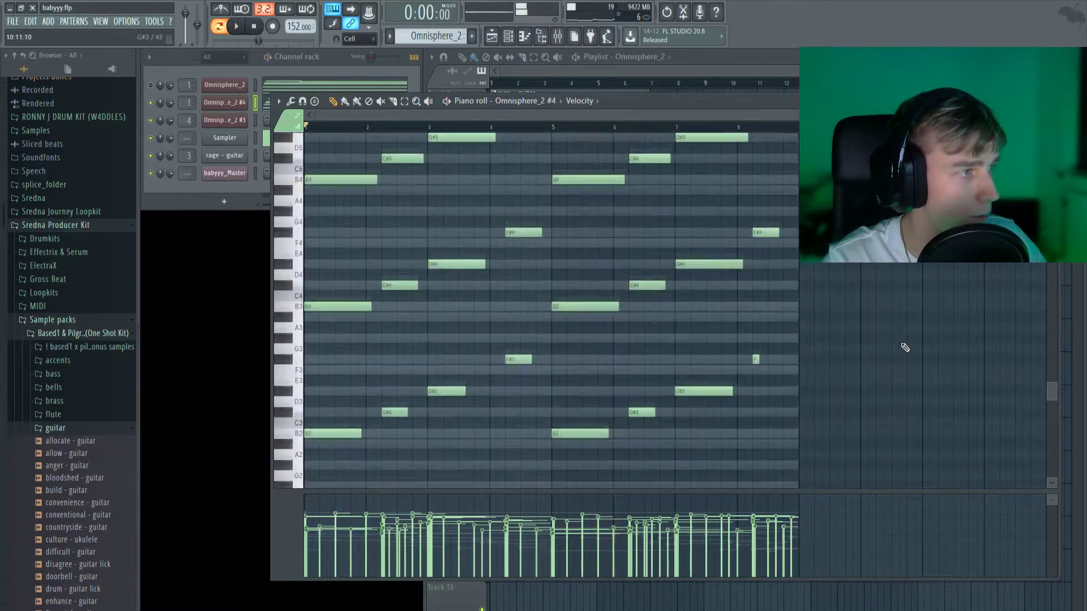
Step: Extend the shortened low chord notes from B2 up to F#4 to the full chord lengths across all eight bars
{"action": "scroll", "coordinate": [351, 283], "scroll_direction": "down", "scroll_amount": 4}
{"action": "scroll", "coordinate": [351, 284], "scroll_direction": "down", "scroll_amount": 1}
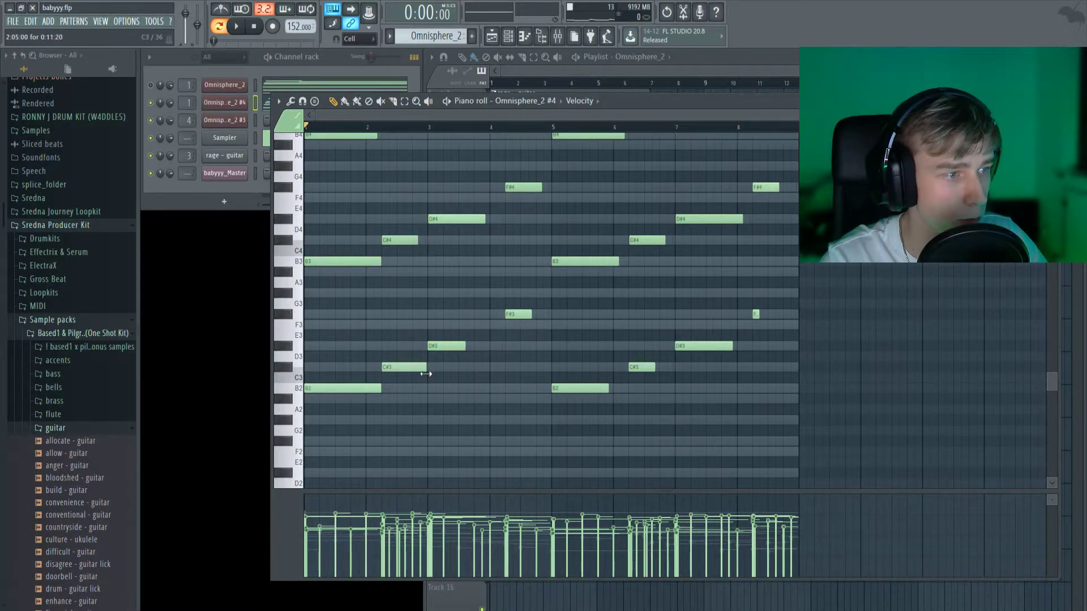
{"action": "scroll", "coordinate": [480, 325], "scroll_direction": "up", "scroll_amount": 2}
{"action": "left_click_drag", "start_coordinate": [417, 304], "coordinate": [428, 306]}
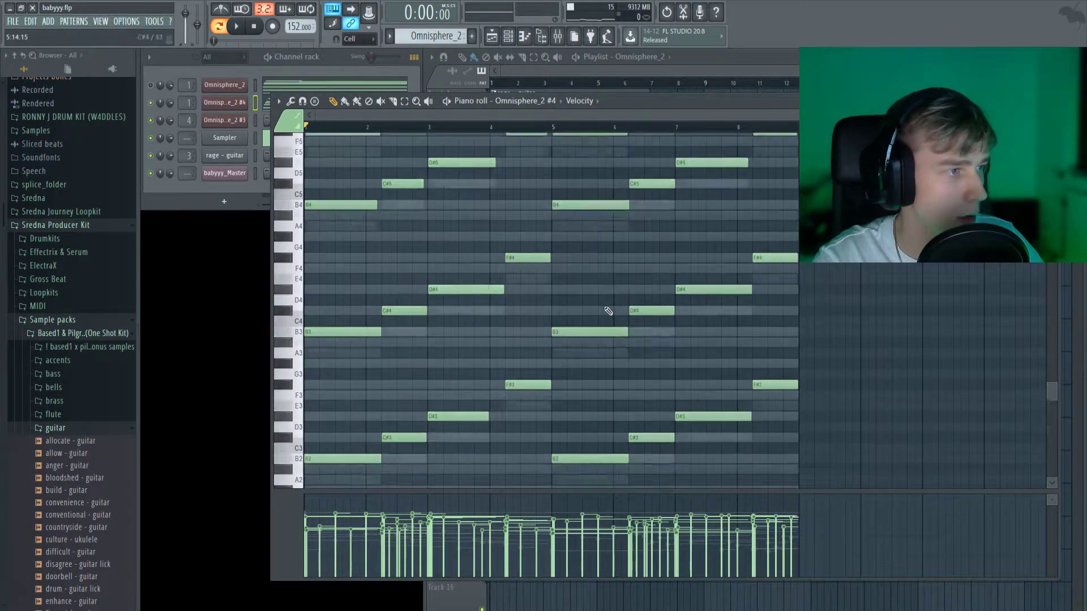
{"action": "scroll", "coordinate": [607, 311], "scroll_direction": "down", "scroll_amount": 4}
{"action": "scroll", "coordinate": [430, 344], "scroll_direction": "up", "scroll_amount": 4}
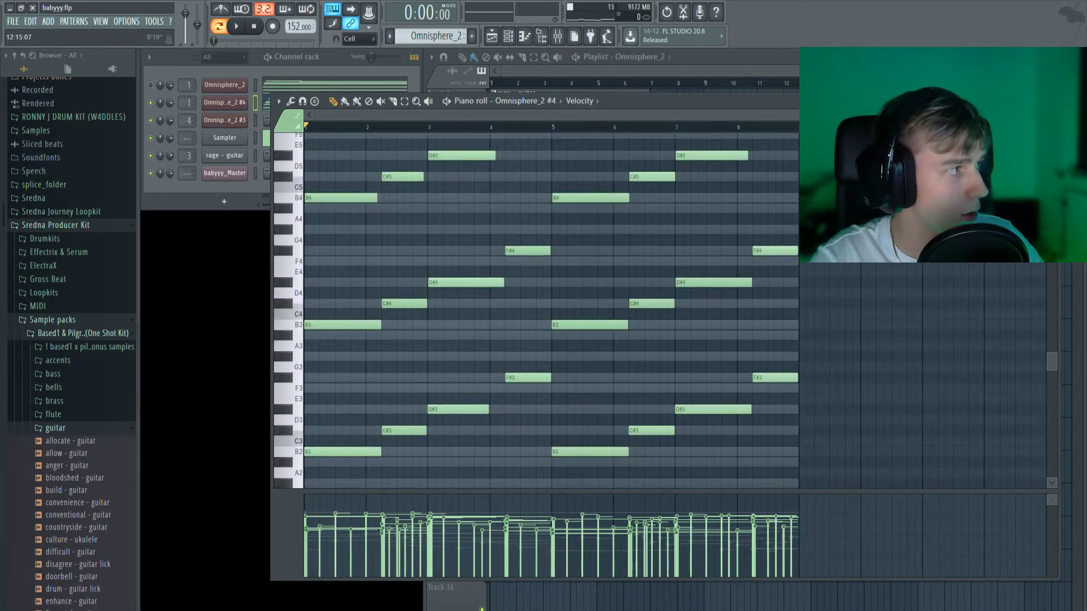
{"action": "scroll", "coordinate": [551, 311], "scroll_direction": "down", "scroll_amount": 3}
{"action": "scroll", "coordinate": [551, 310], "scroll_direction": "up", "scroll_amount": 4}
{"action": "scroll", "coordinate": [551, 311], "scroll_direction": "down", "scroll_amount": 1}
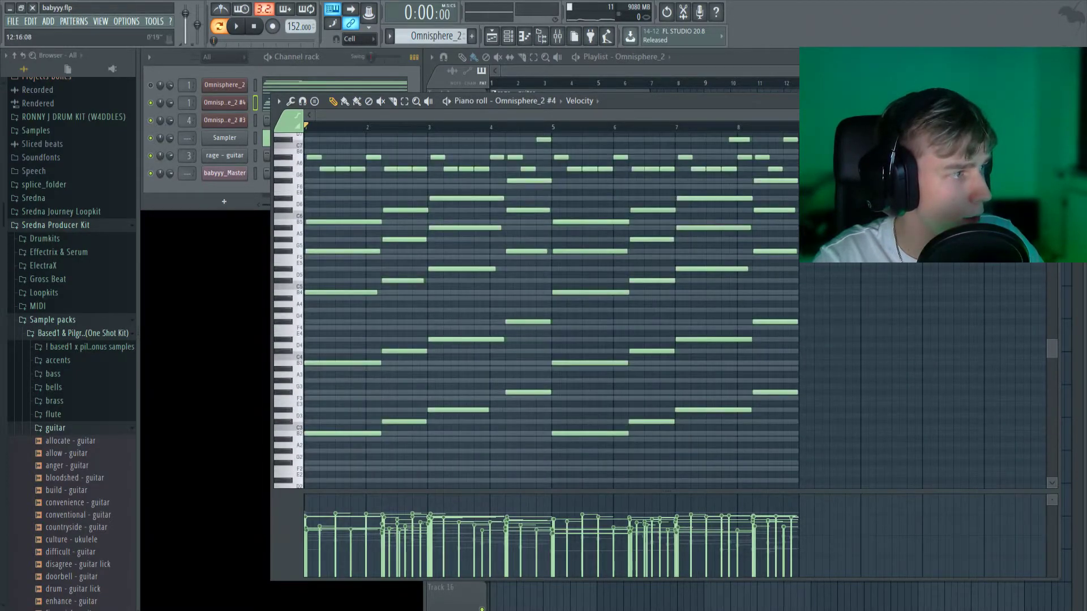
{"action": "scroll", "coordinate": [551, 311], "scroll_direction": "up", "scroll_amount": 3}
{"action": "scroll", "coordinate": [549, 312], "scroll_direction": "up", "scroll_amount": 3}
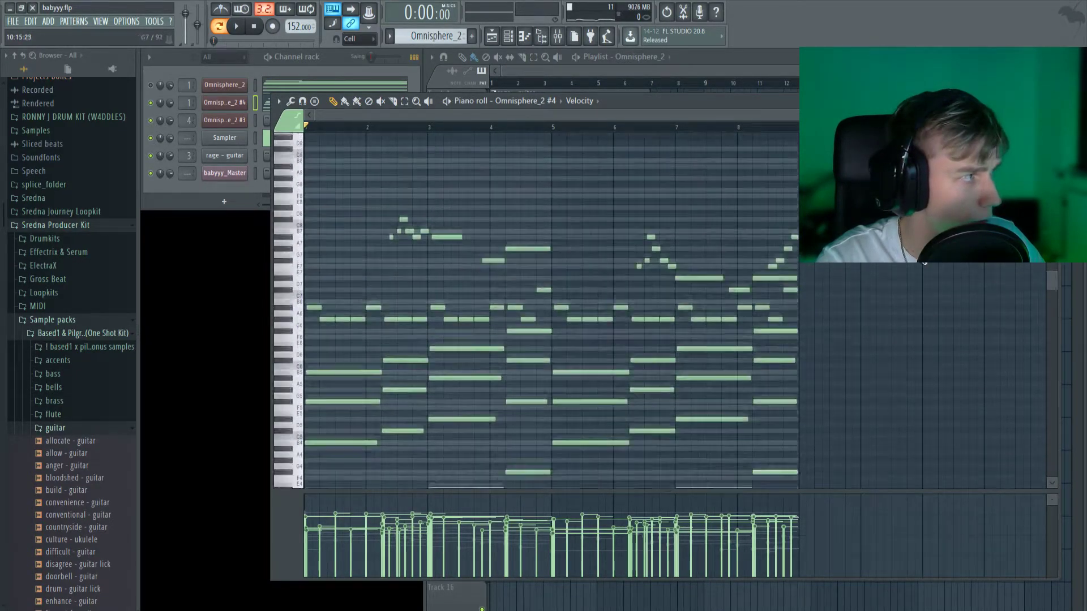
Step: Open the rage - guitar pattern in the piano roll and audition its C5 sample
{"action": "left_click", "coordinate": [1051, 101]}
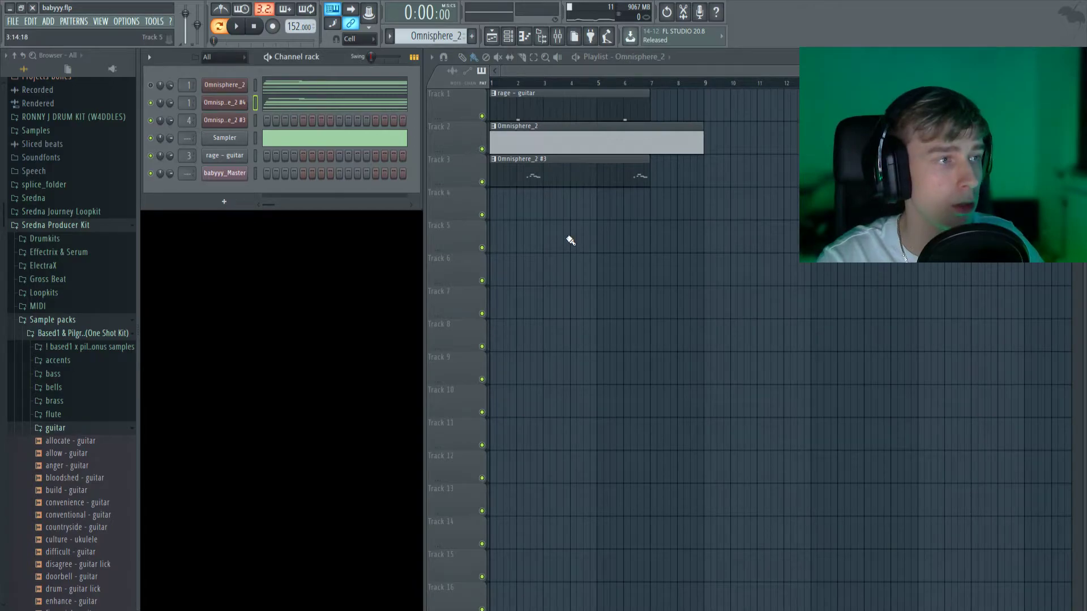
{"action": "left_click", "coordinate": [515, 115]}
{"action": "key", "text": "F7"}
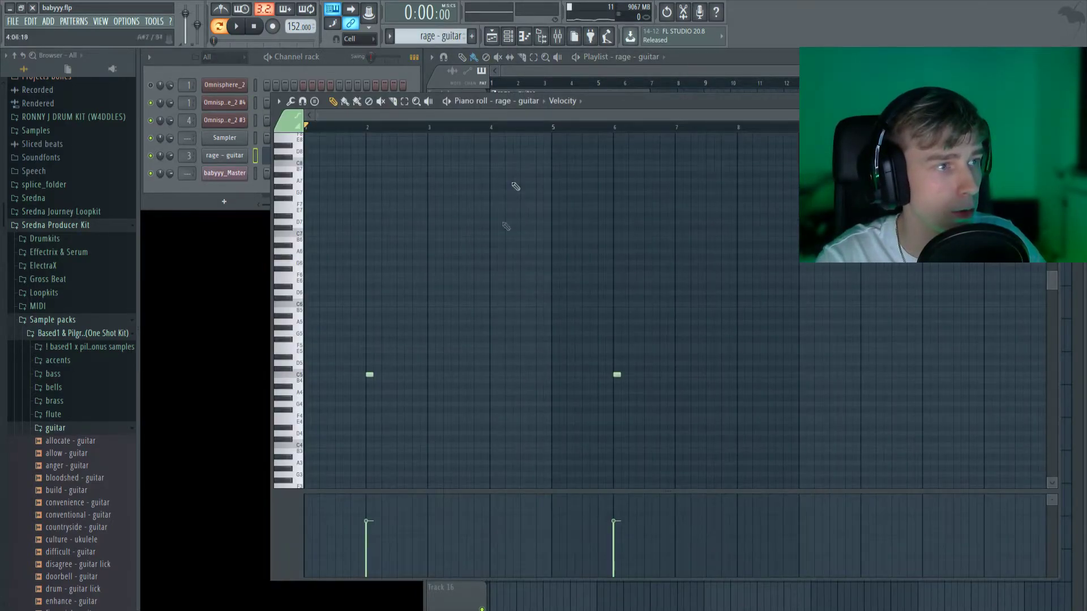
{"action": "scroll", "coordinate": [487, 226], "scroll_direction": "down", "scroll_amount": 3}
{"action": "scroll", "coordinate": [334, 127], "scroll_direction": "up", "scroll_amount": 2}
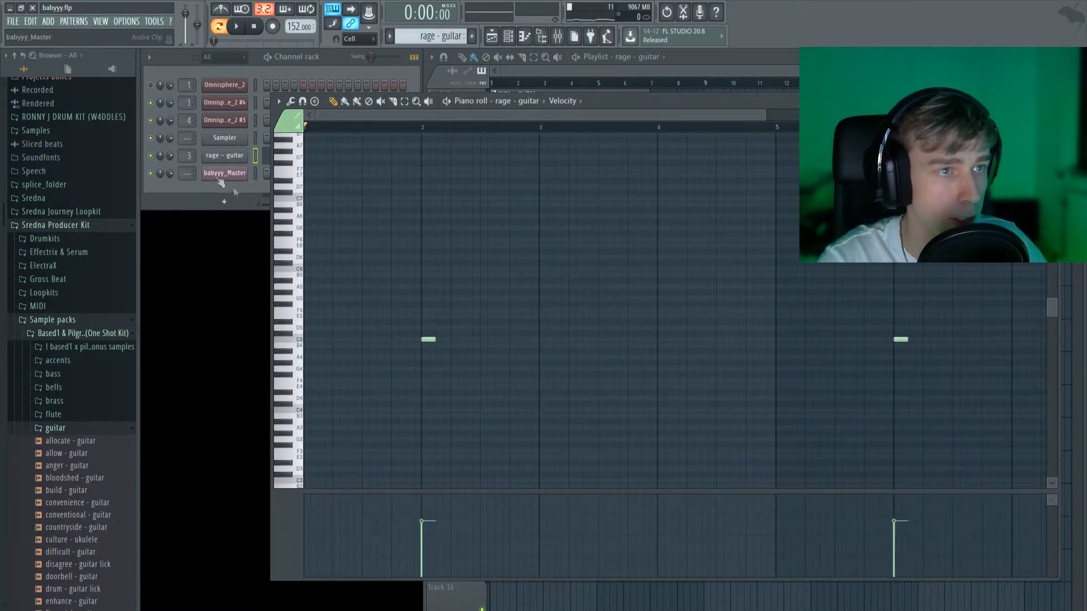
{"action": "left_click", "coordinate": [302, 340]}
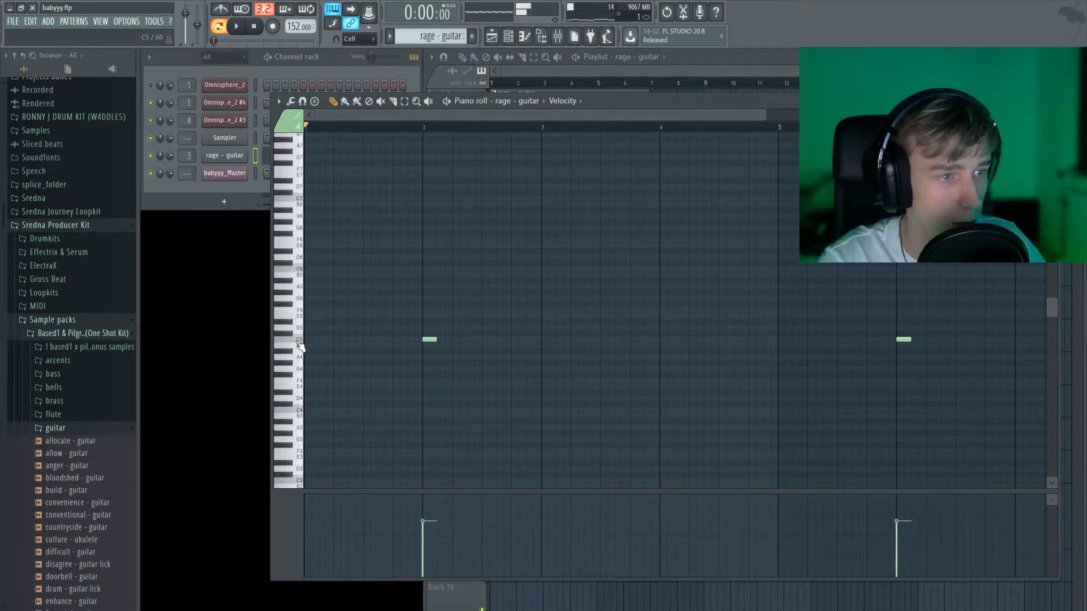
{"action": "scroll", "coordinate": [555, 129], "scroll_direction": "down", "scroll_amount": 3}
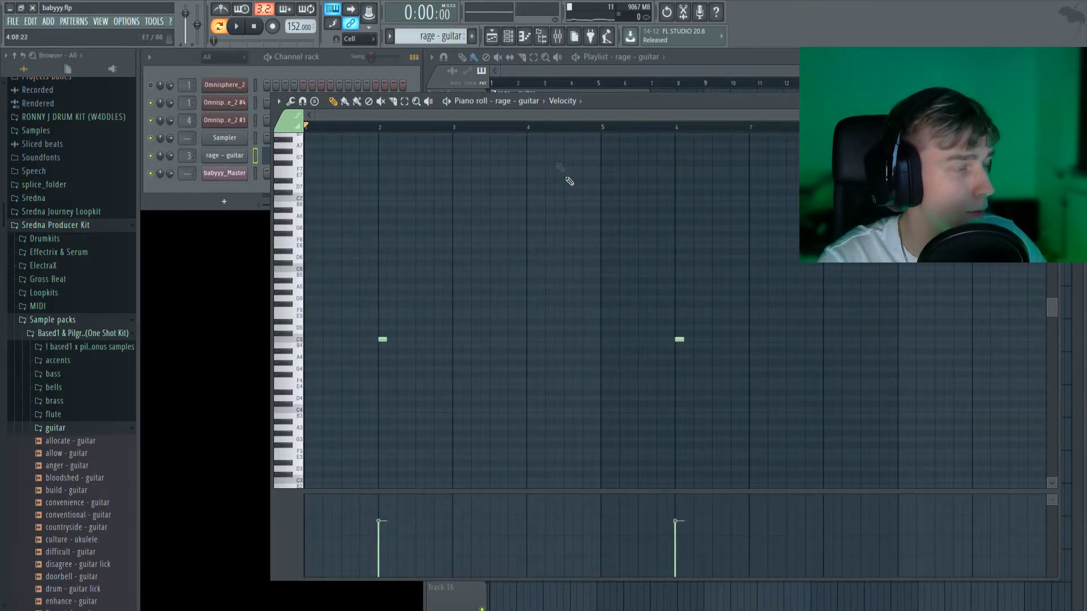
Step: Start the rage - guitar pattern, return to the playlist and play the full arrangement of all three tracks
{"action": "key", "text": "space"}
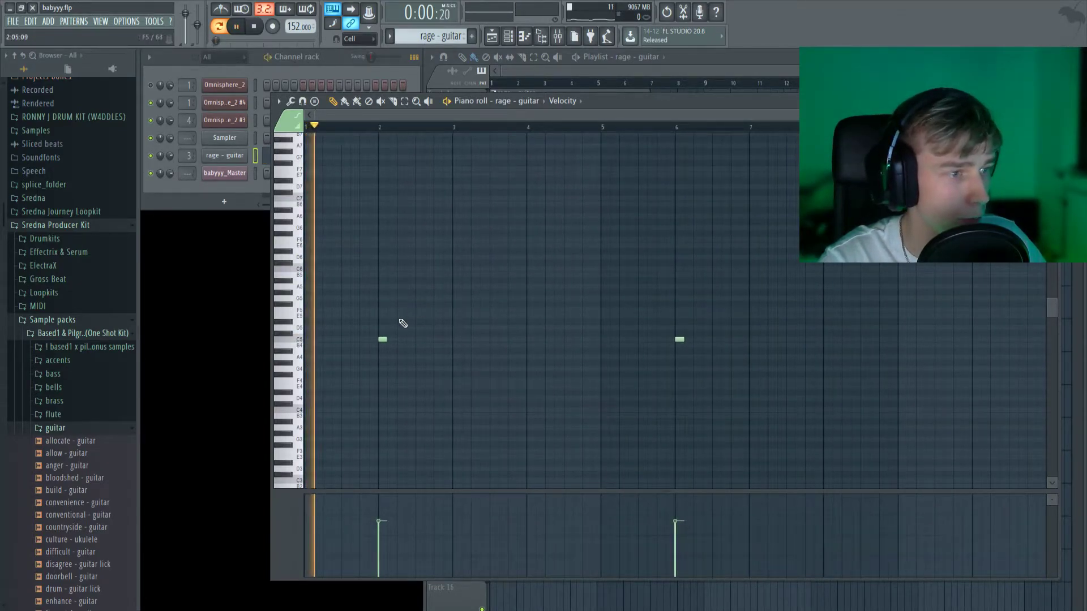
{"action": "left_click", "coordinate": [555, 64]}
{"action": "key", "text": "space"}
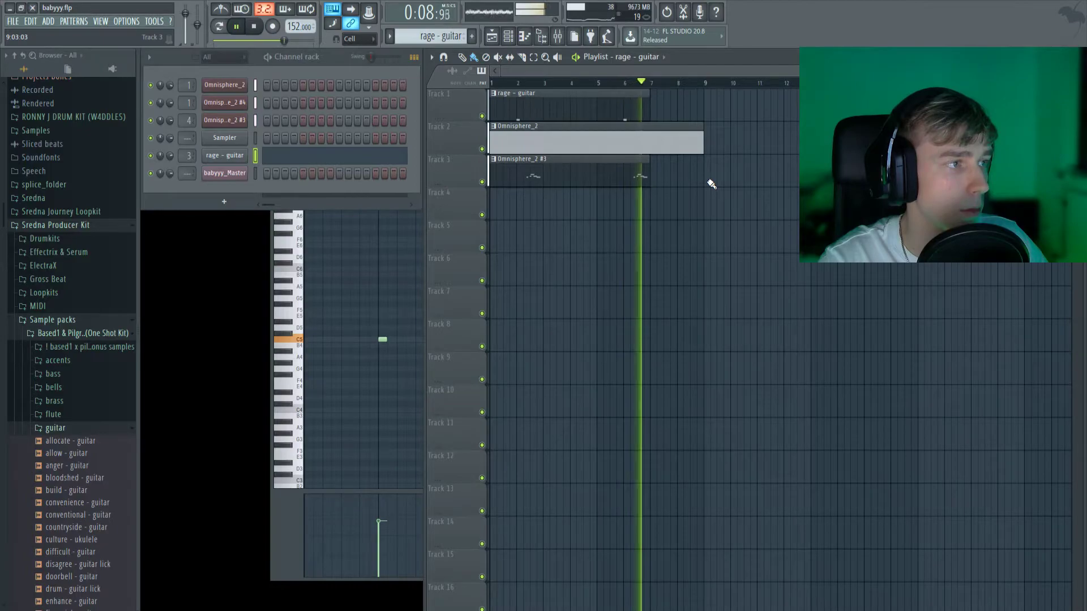
Step: Stop playback, replace the guitar piano roll with the Omnisphere_2 #3 pattern and review its repeated run of notes
{"action": "key", "text": "space"}
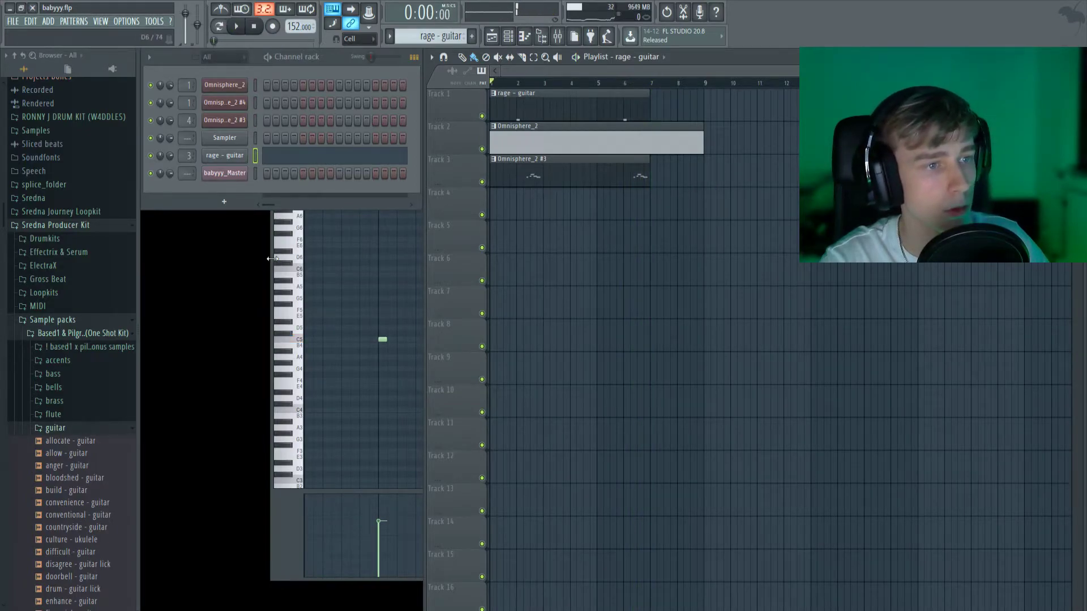
{"action": "left_click", "coordinate": [273, 258]}
{"action": "left_click", "coordinate": [1050, 101]}
{"action": "double_click", "coordinate": [568, 178]}
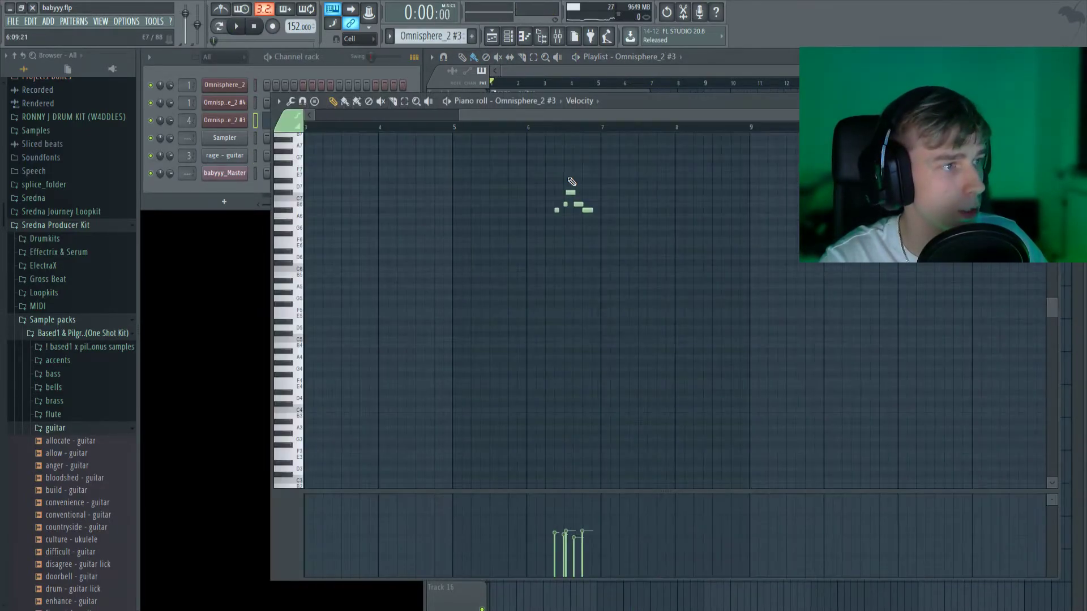
{"action": "scroll", "coordinate": [571, 133], "scroll_direction": "left", "scroll_amount": 2}
{"action": "scroll", "coordinate": [338, 270], "scroll_direction": "up", "scroll_amount": 3}
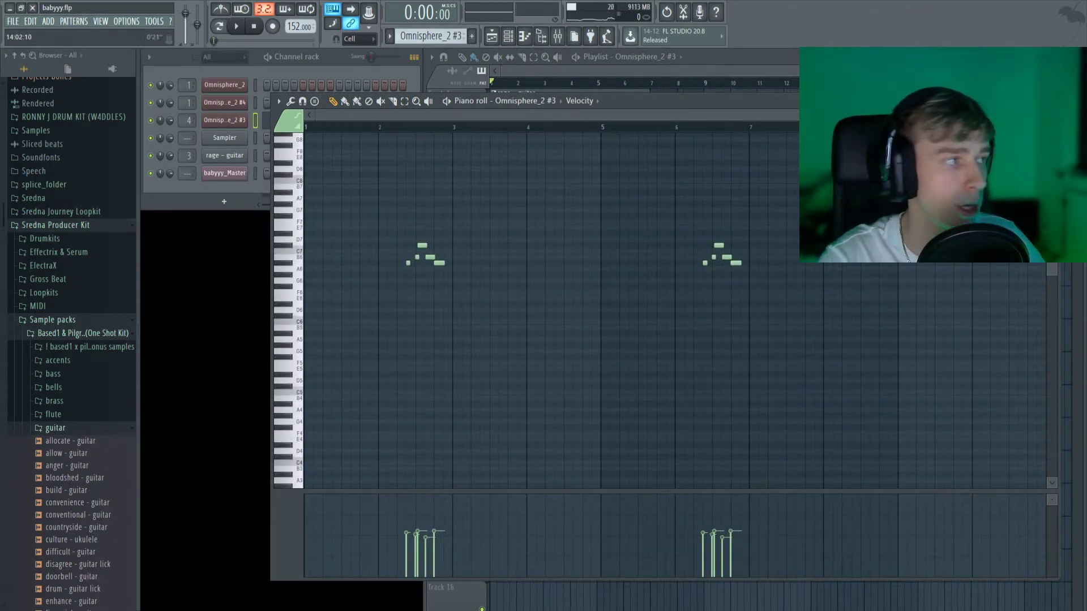
{"action": "left_click", "coordinate": [1054, 101]}
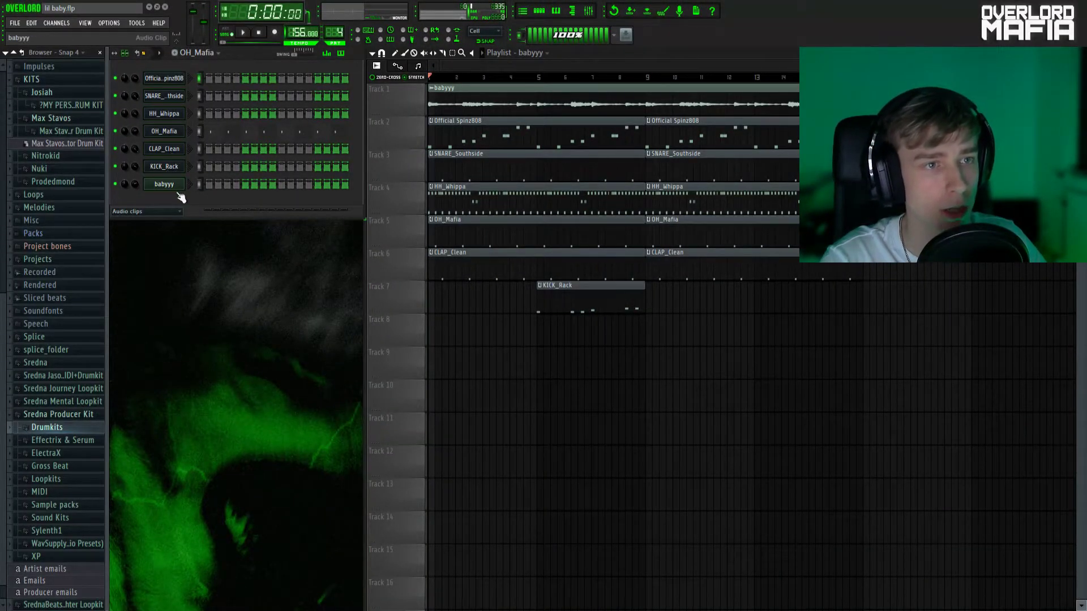
Step: In the lil baby project, inspect the time-stretching pitch in the babyyy audio clip's channel settings
{"action": "scroll", "coordinate": [470, 88], "scroll_direction": "up", "scroll_amount": 5}
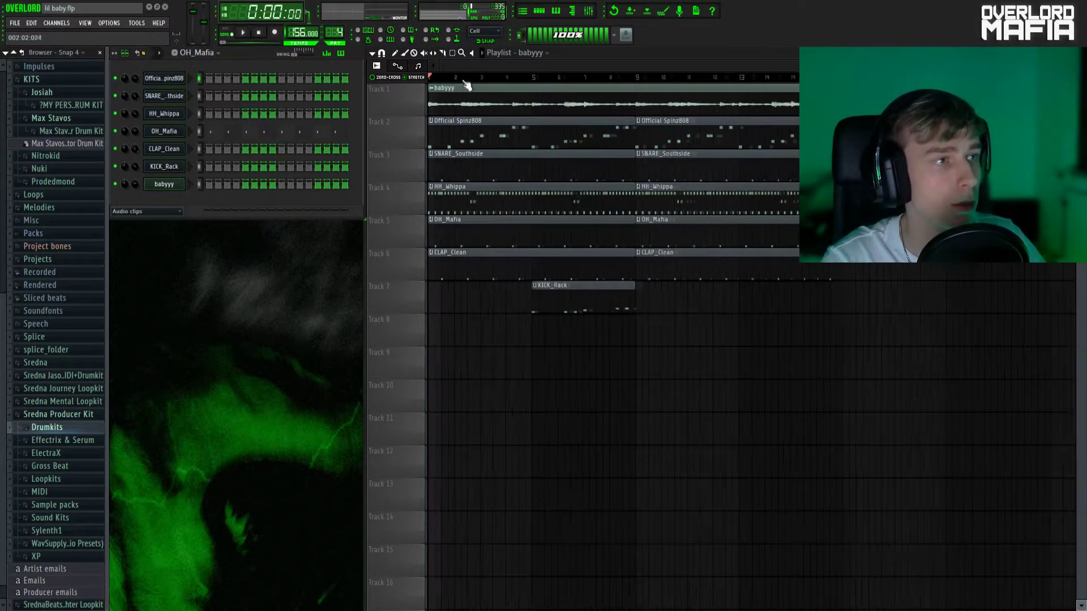
{"action": "scroll", "coordinate": [439, 86], "scroll_direction": "down", "scroll_amount": 5}
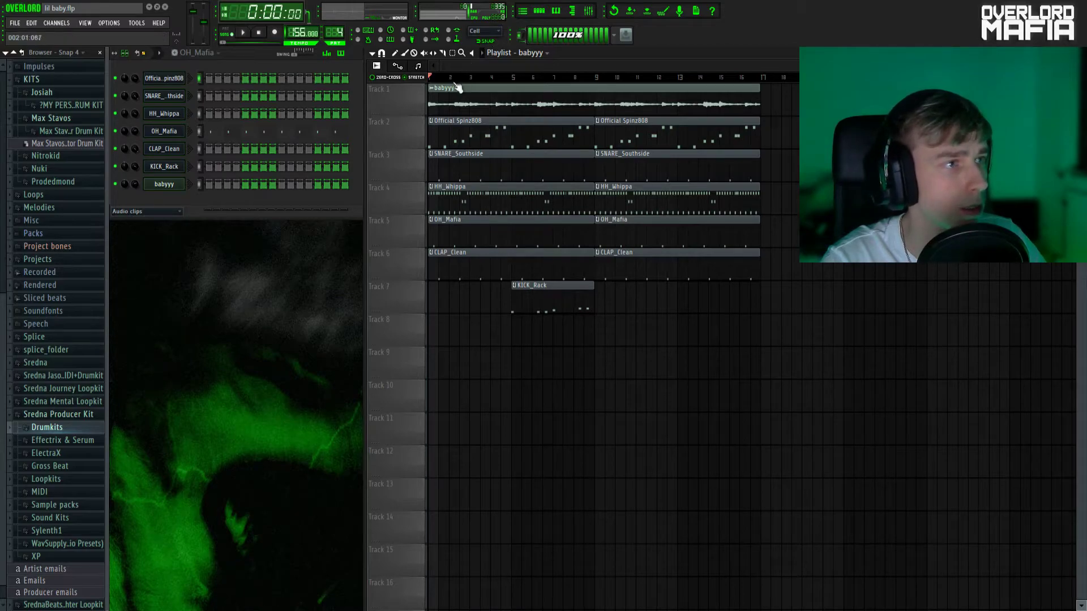
{"action": "scroll", "coordinate": [458, 85], "scroll_direction": "up", "scroll_amount": 2}
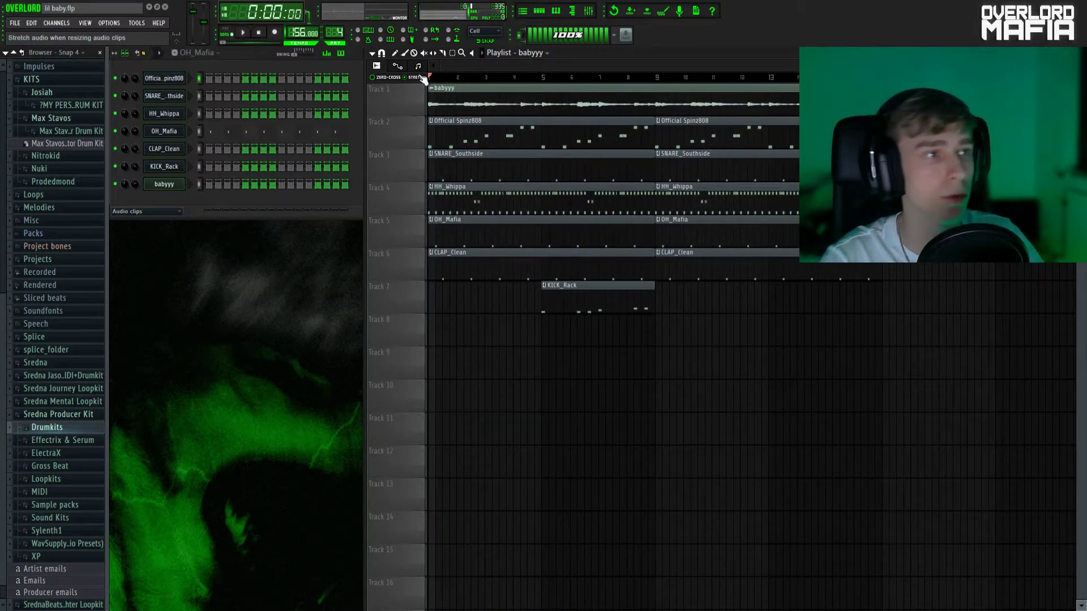
{"action": "scroll", "coordinate": [481, 79], "scroll_direction": "up", "scroll_amount": 3}
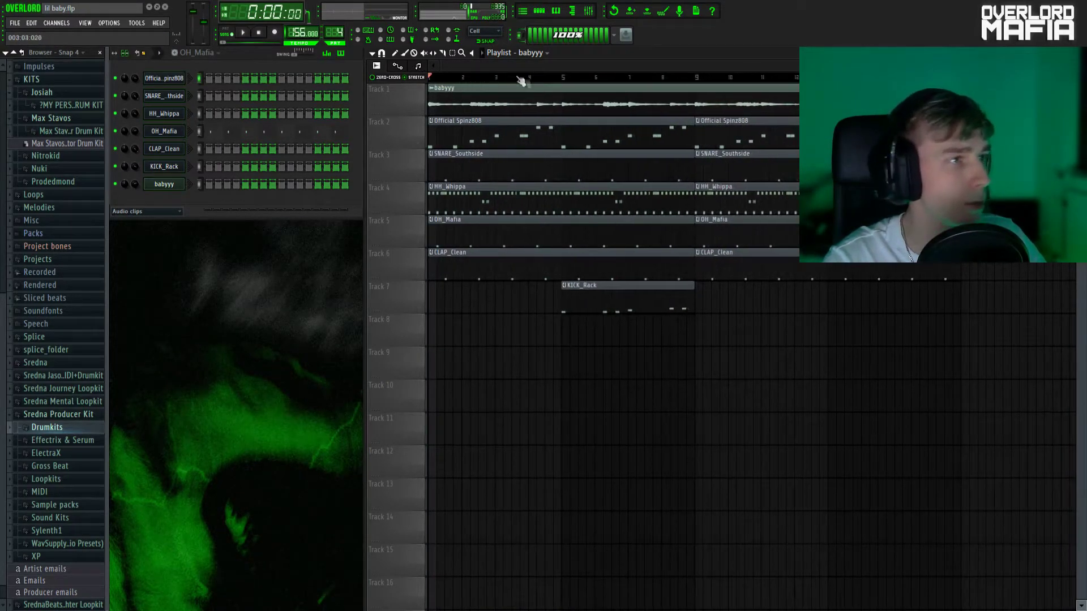
{"action": "scroll", "coordinate": [441, 79], "scroll_direction": "up", "scroll_amount": 2}
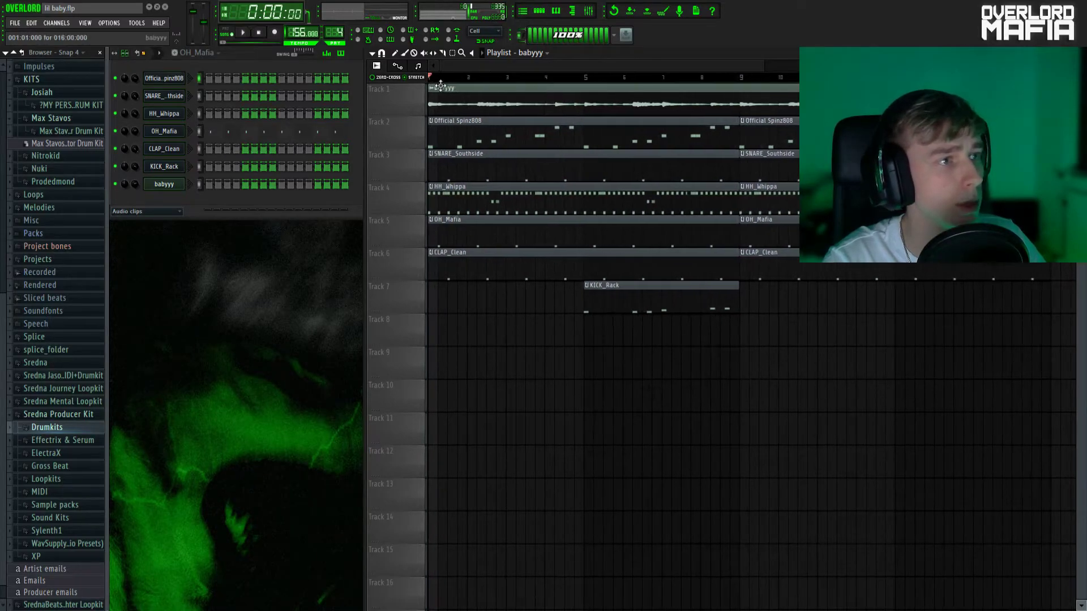
{"action": "double_click", "coordinate": [477, 97]}
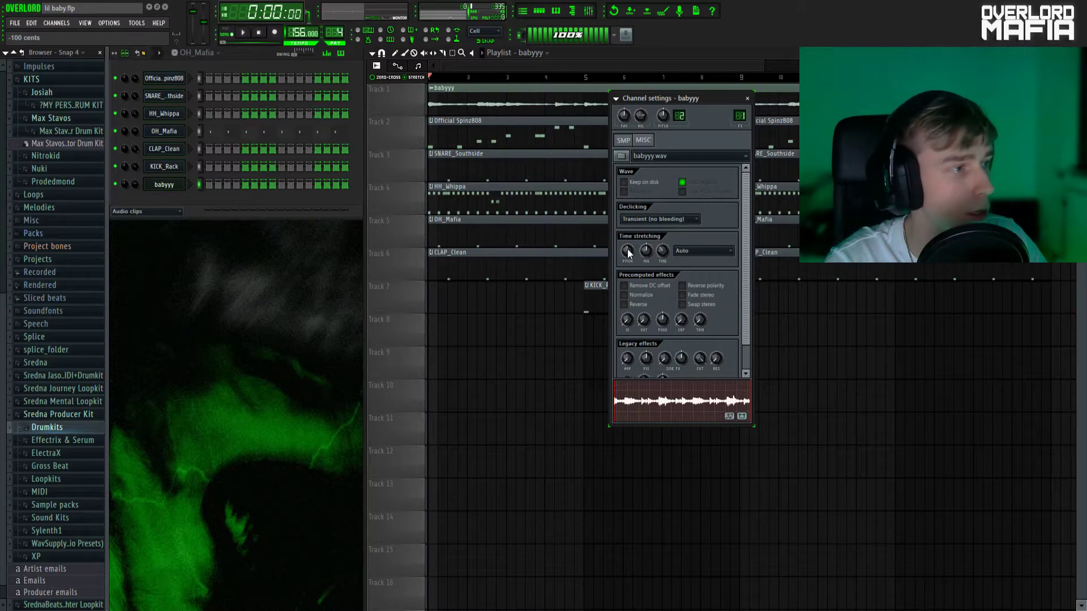
{"action": "left_click", "coordinate": [748, 98]}
Step: Solo the babyyy melody track, play its opening bars and restore all the other tracks
{"action": "scroll", "coordinate": [600, 82], "scroll_direction": "down", "scroll_amount": 4}
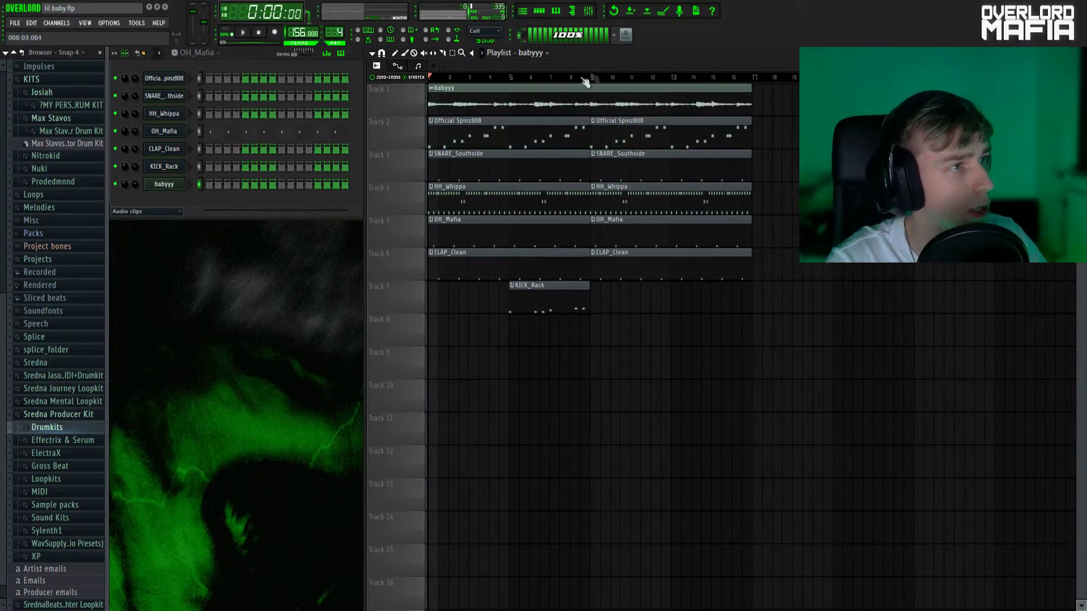
{"action": "scroll", "coordinate": [447, 77], "scroll_direction": "up", "scroll_amount": 4}
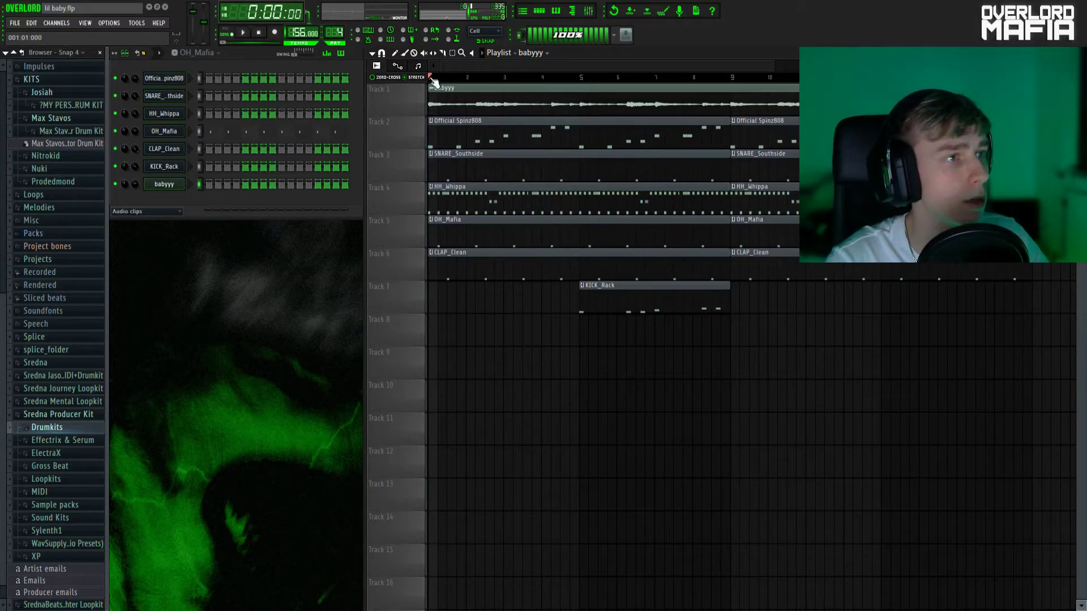
{"action": "right_click", "coordinate": [427, 110]}
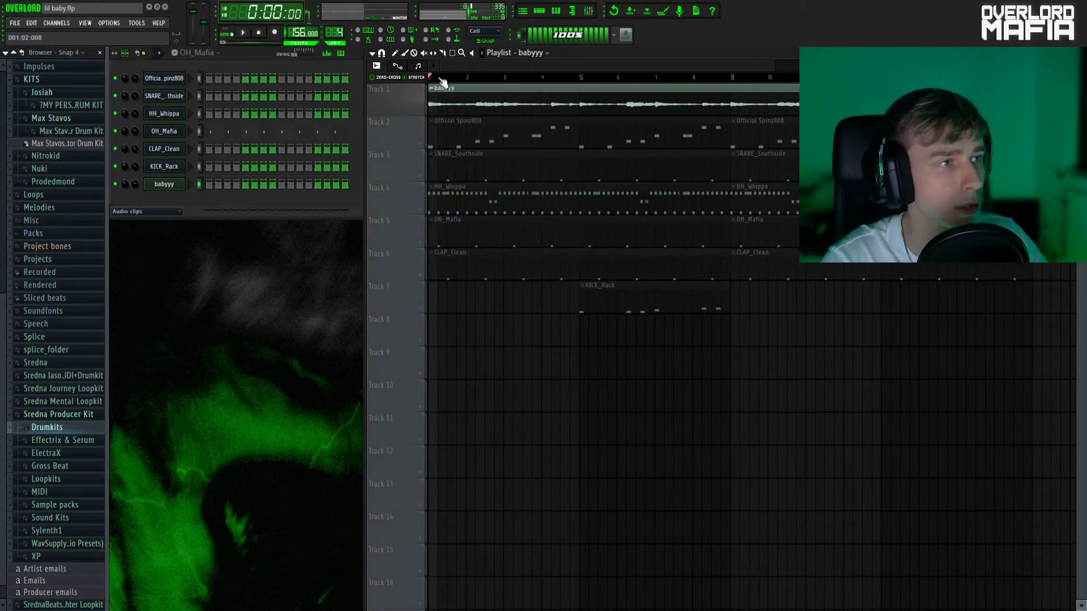
{"action": "key", "text": "space"}
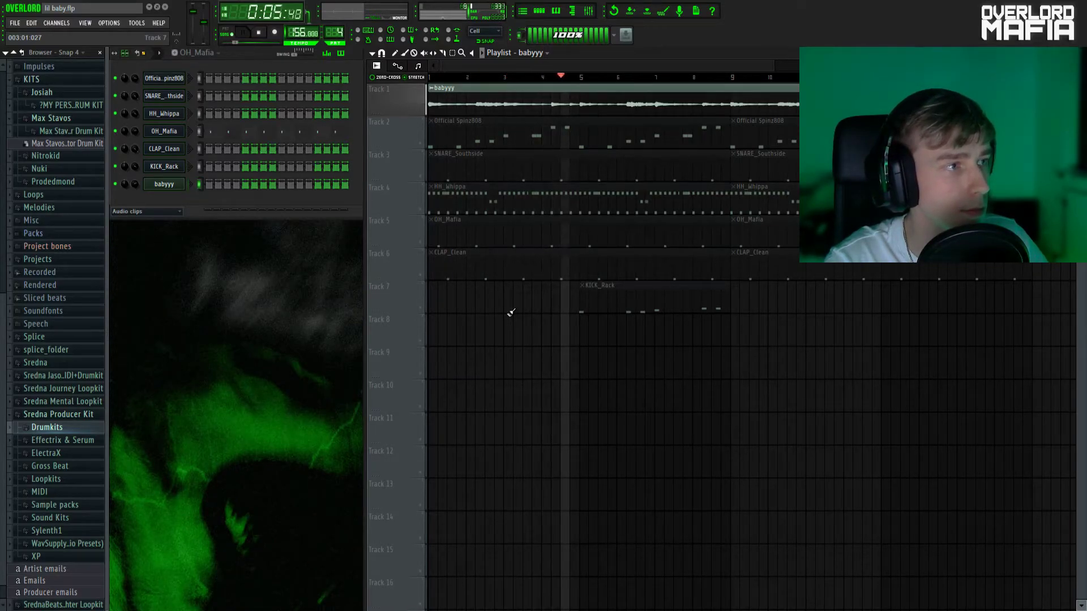
{"action": "key", "text": "space"}
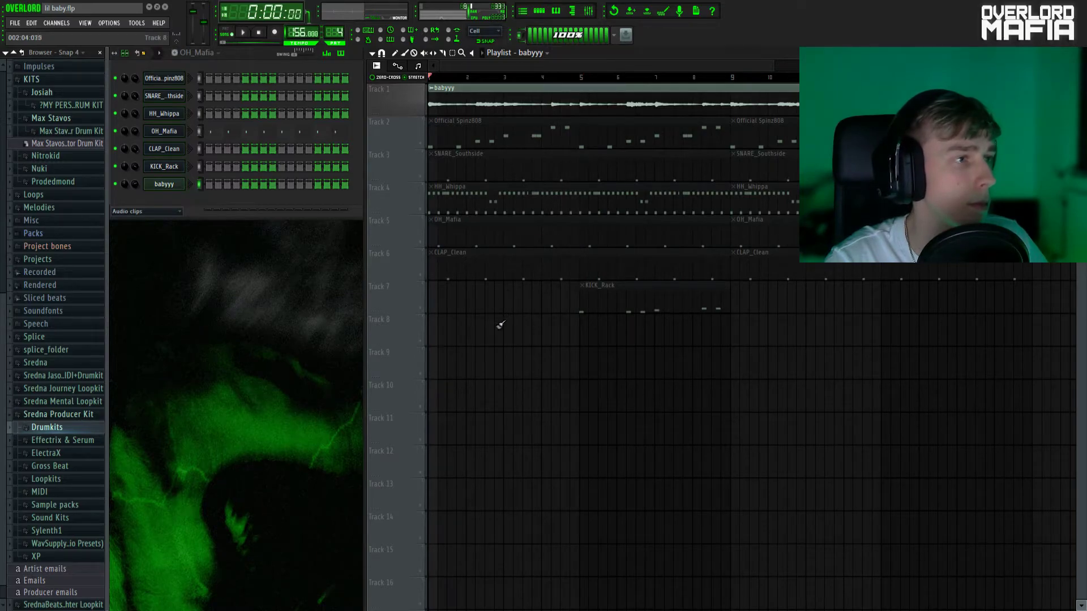
{"action": "left_click", "coordinate": [426, 118]}
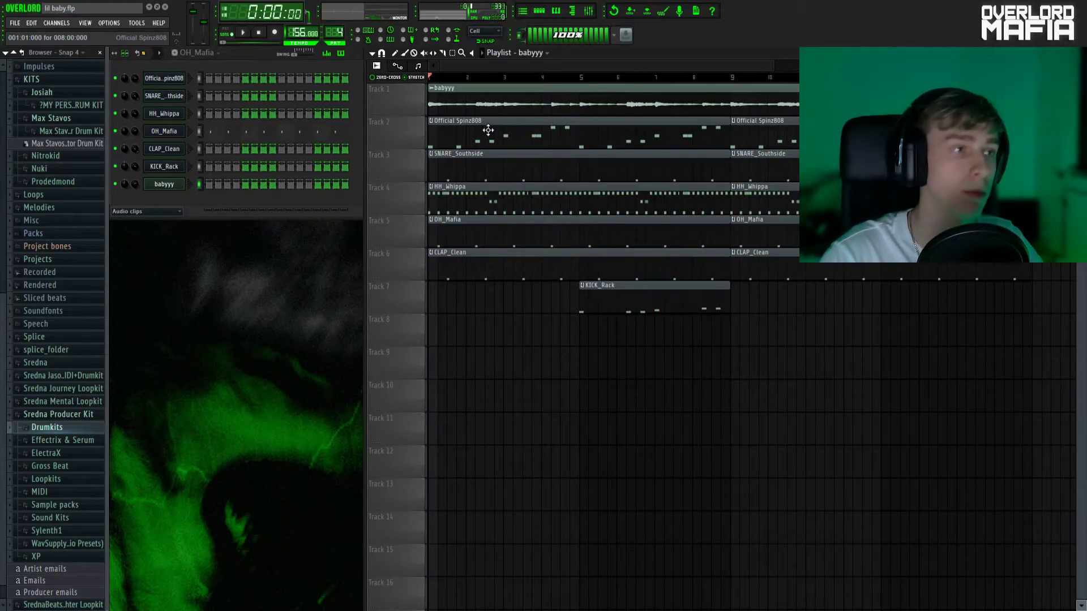
Step: Leave only the babyyy and Official Spinz808 tracks enabled and open the Official Spinz808 pattern in the piano roll
{"action": "scroll", "coordinate": [483, 79], "scroll_direction": "down", "scroll_amount": 1}
{"action": "scroll", "coordinate": [483, 79], "scroll_direction": "up", "scroll_amount": 1}
{"action": "scroll", "coordinate": [456, 76], "scroll_direction": "down", "scroll_amount": 1}
{"action": "scroll", "coordinate": [456, 76], "scroll_direction": "up", "scroll_amount": 1}
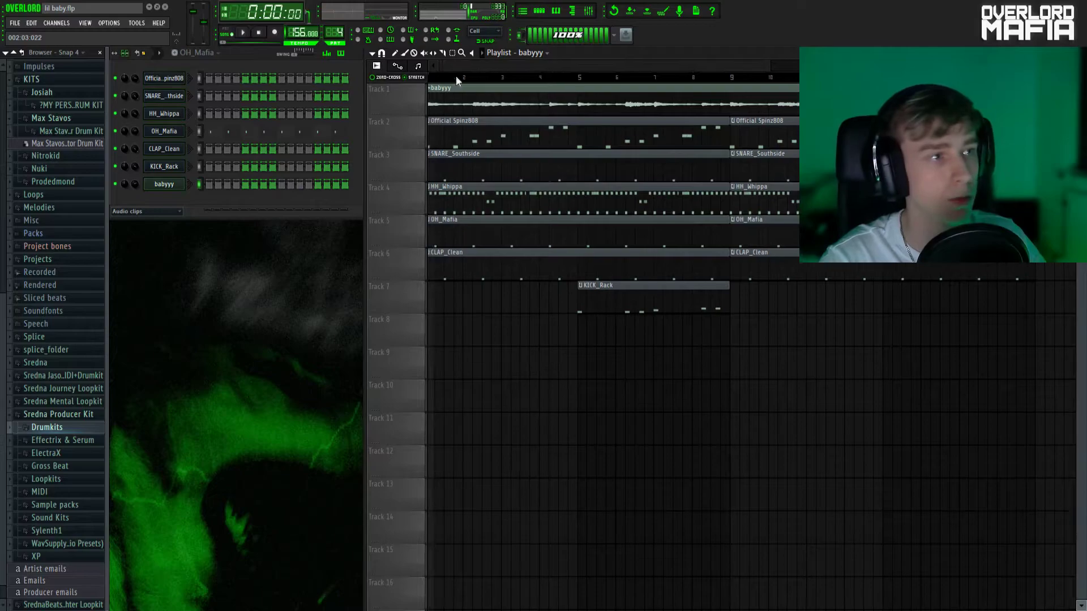
{"action": "left_click", "coordinate": [425, 152]}
{"action": "double_click", "coordinate": [475, 141]}
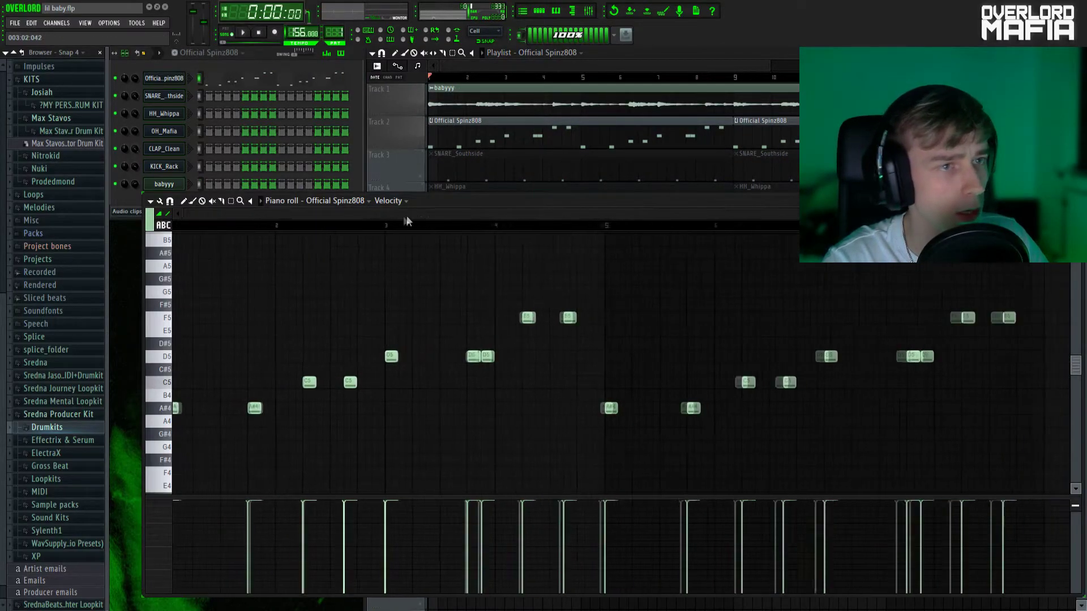
Step: Open the Official Spinz808 channel settings and slightly adjust the sample's preamp under the legacy effects
{"action": "left_click", "coordinate": [166, 82]}
{"action": "left_click_drag", "start_coordinate": [657, 368], "coordinate": [552, 337]}
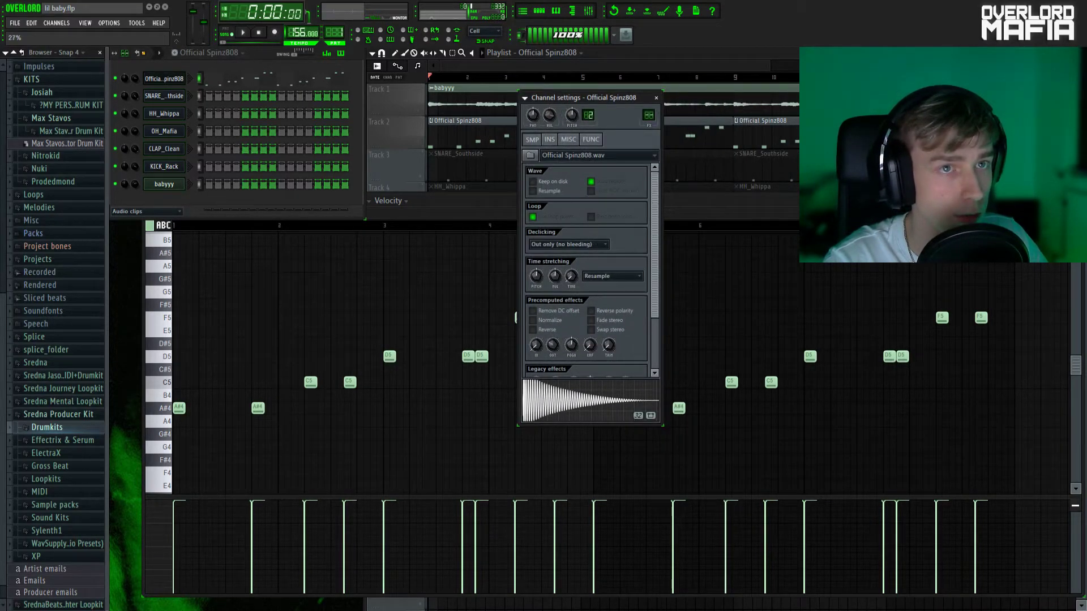
{"action": "scroll", "coordinate": [630, 373], "scroll_direction": "down", "scroll_amount": 3}
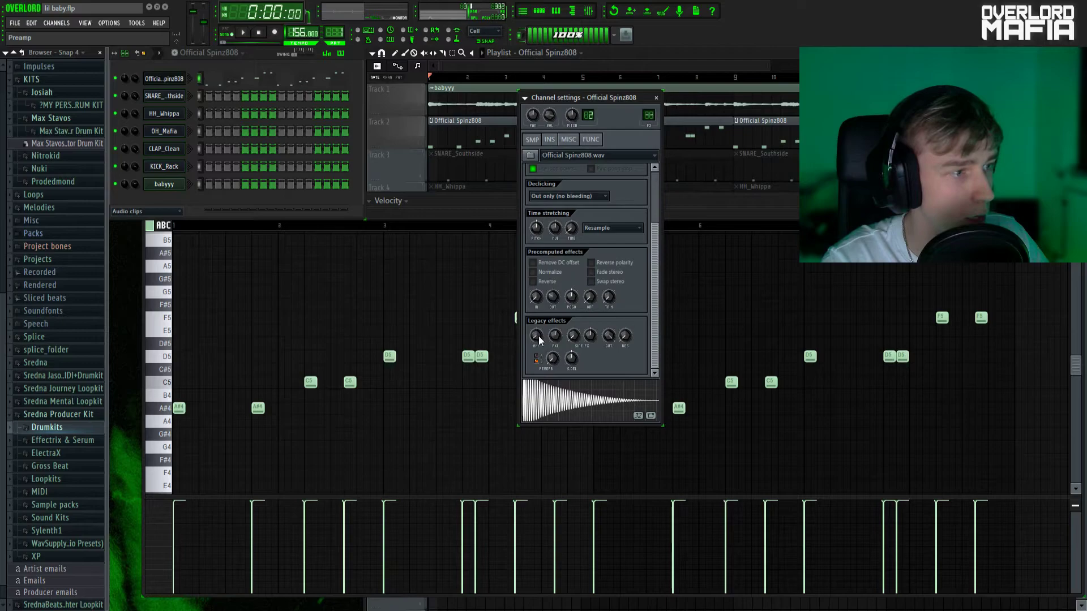
{"action": "mouse_move", "coordinate": [536, 336]}
{"action": "left_mouse_down"}
{"action": "mouse_move", "coordinate": [535, 317]}
{"action": "mouse_move", "coordinate": [536, 333]}
{"action": "left_mouse_up"}
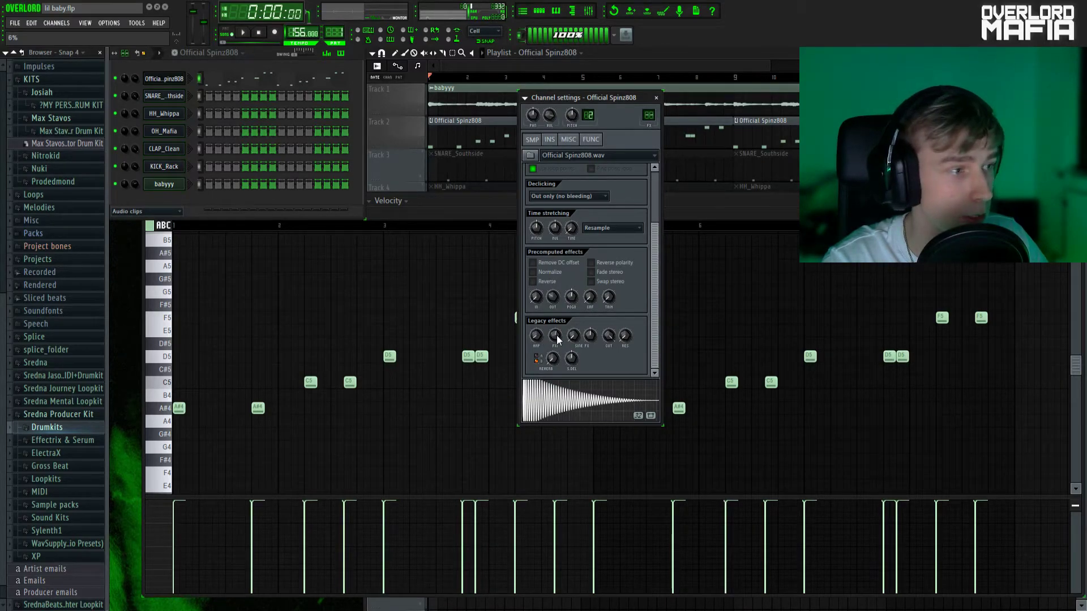
{"action": "left_click", "coordinate": [656, 99]}
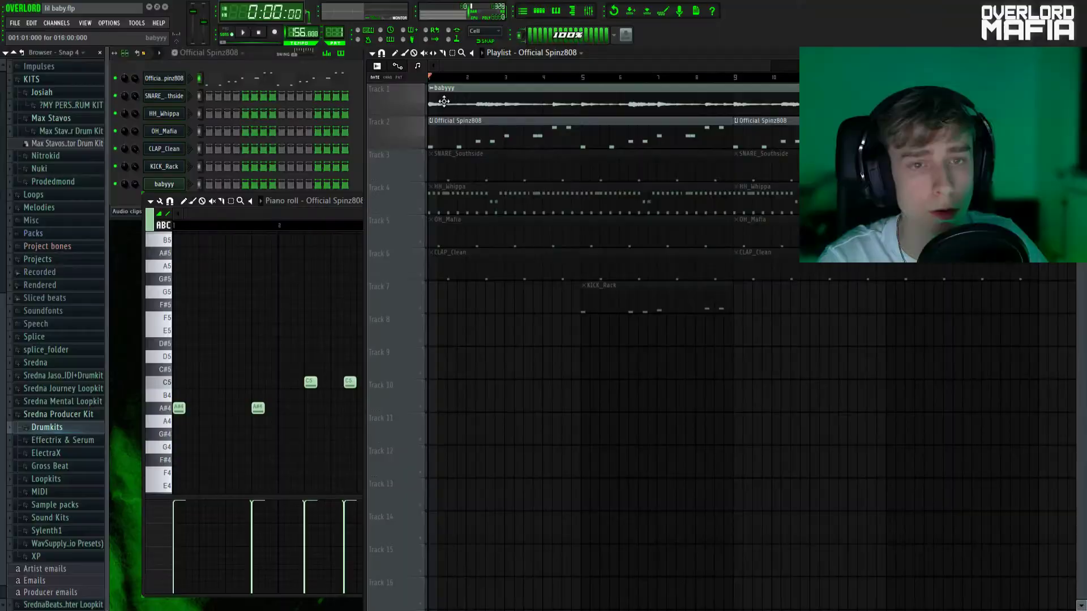
Step: Try transposing the 808 notes up a semitone, return them to their original pitch and play them with the melody
{"action": "left_click", "coordinate": [335, 213]}
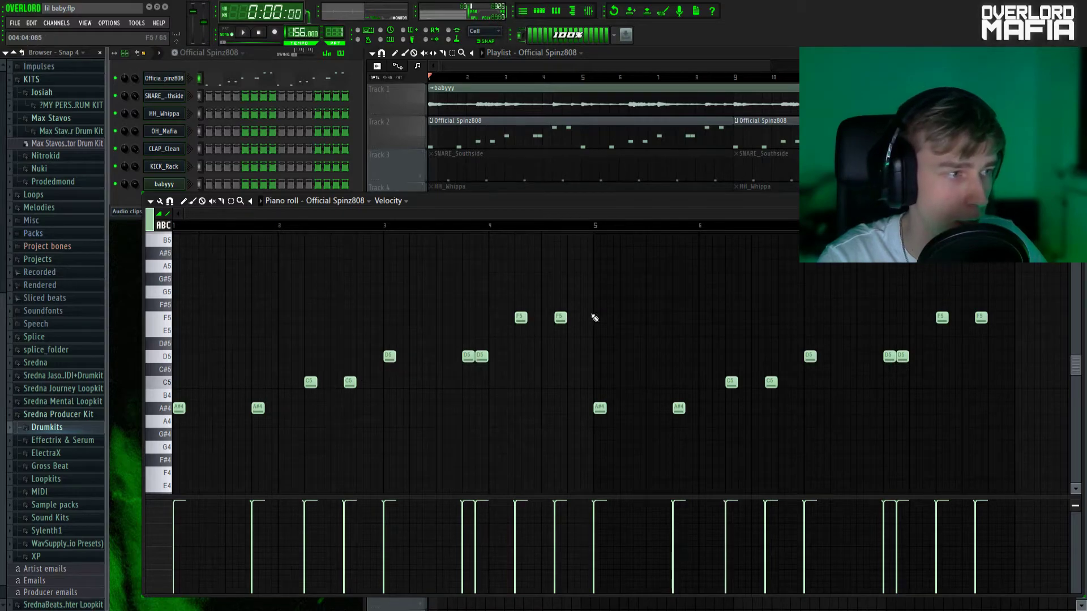
{"action": "key", "text": "shift+Up"}
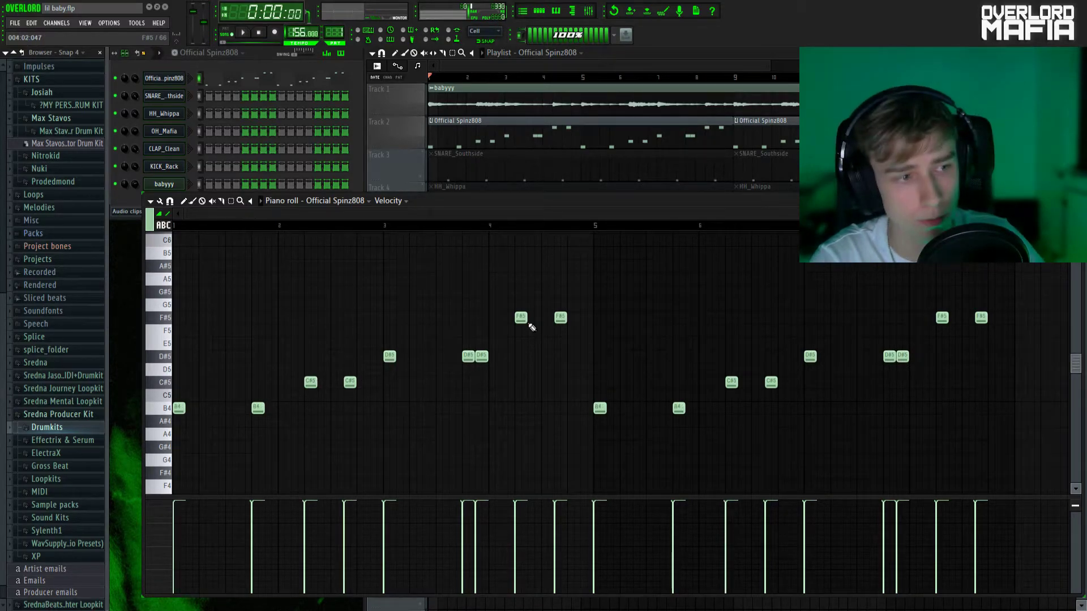
{"action": "key", "text": "shift+Down"}
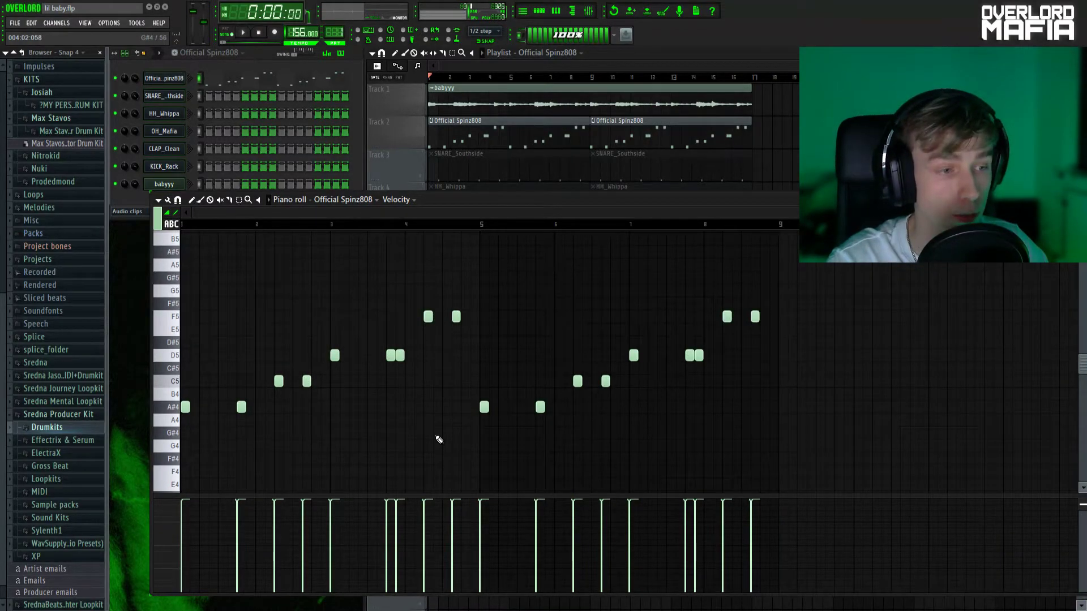
{"action": "key", "text": "space"}
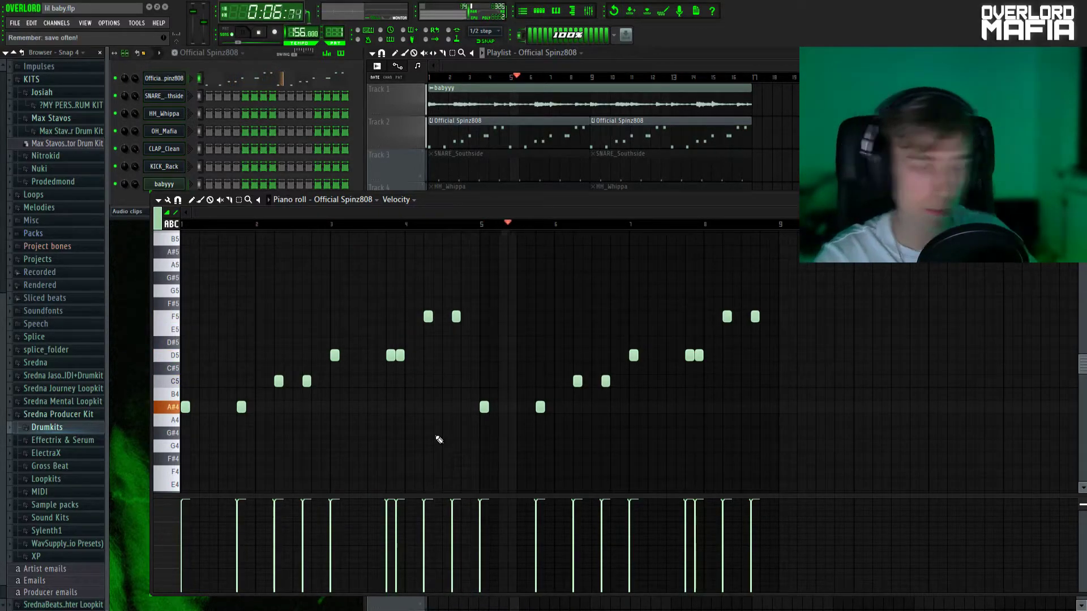
{"action": "key", "text": "space"}
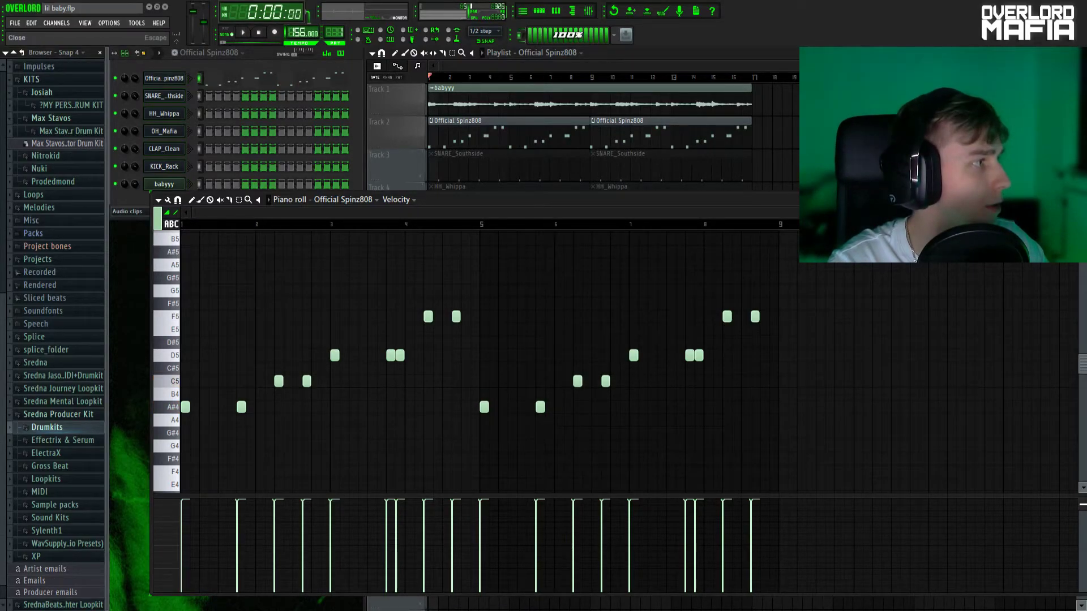
Step: Enable the SNARE_Southside track and review its notes in the piano roll, auditioning the C5 sample
{"action": "key", "text": "F7"}
{"action": "left_click", "coordinate": [422, 178]}
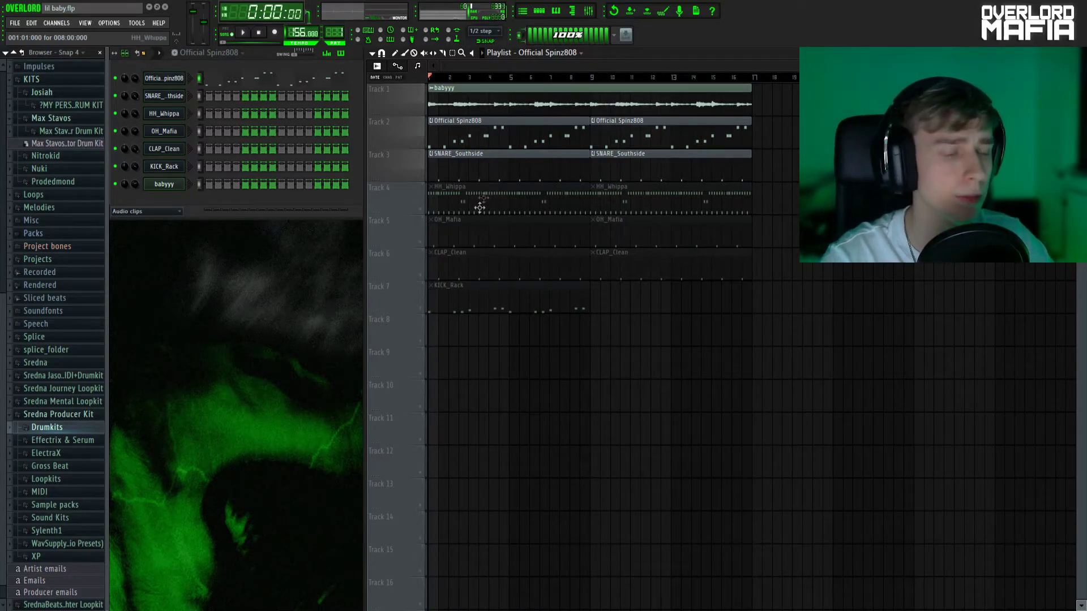
{"action": "double_click", "coordinate": [449, 169]}
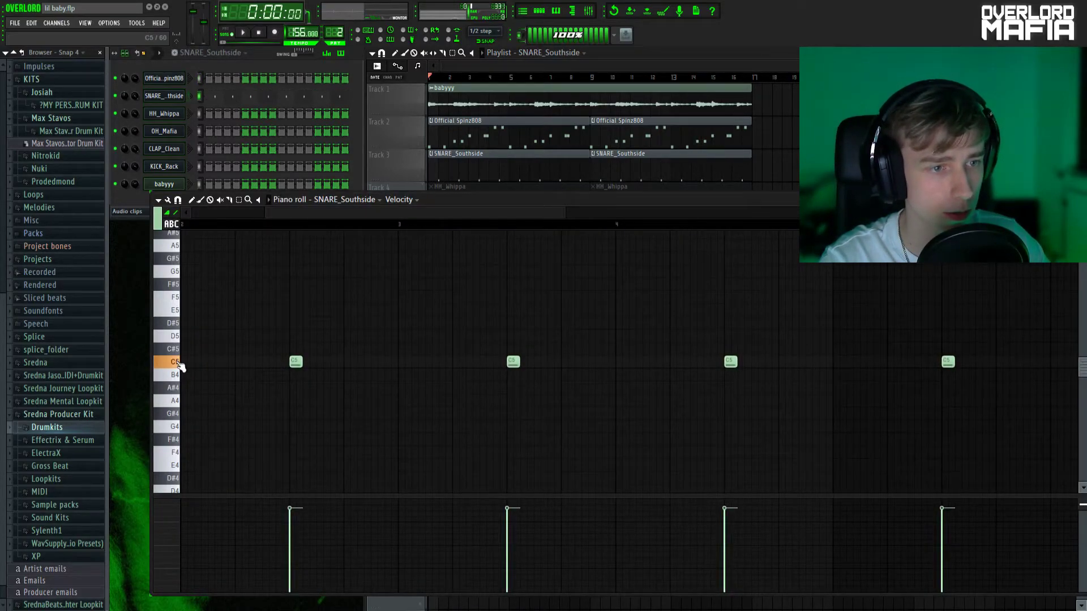
{"action": "left_click", "coordinate": [1078, 200]}
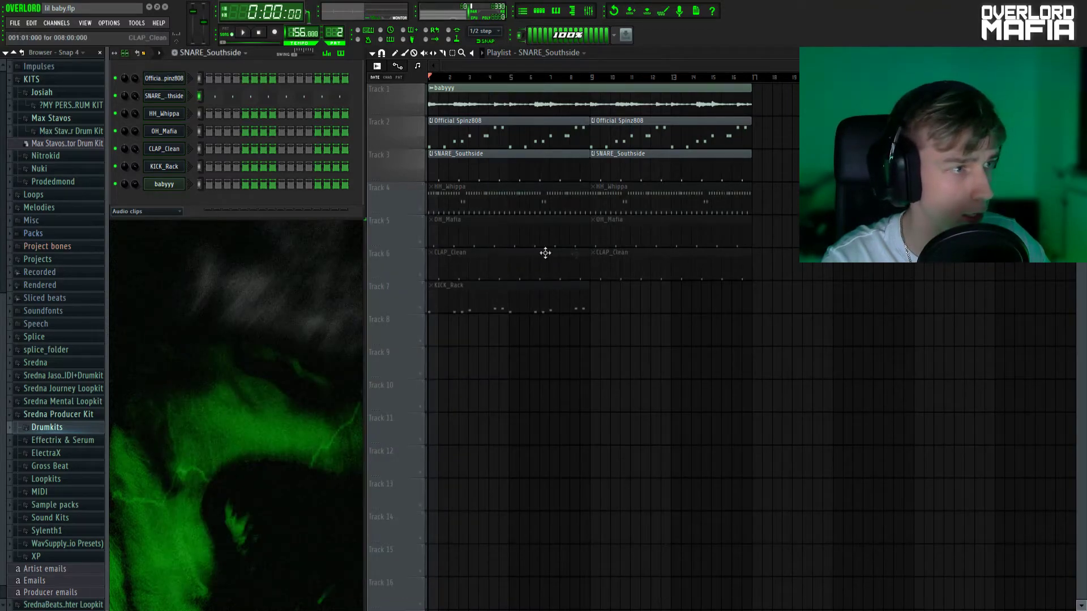
Step: Review the CLAP_Clean notes, enable its track and play the melody, 808, snare and clap together
{"action": "double_click", "coordinate": [480, 252]}
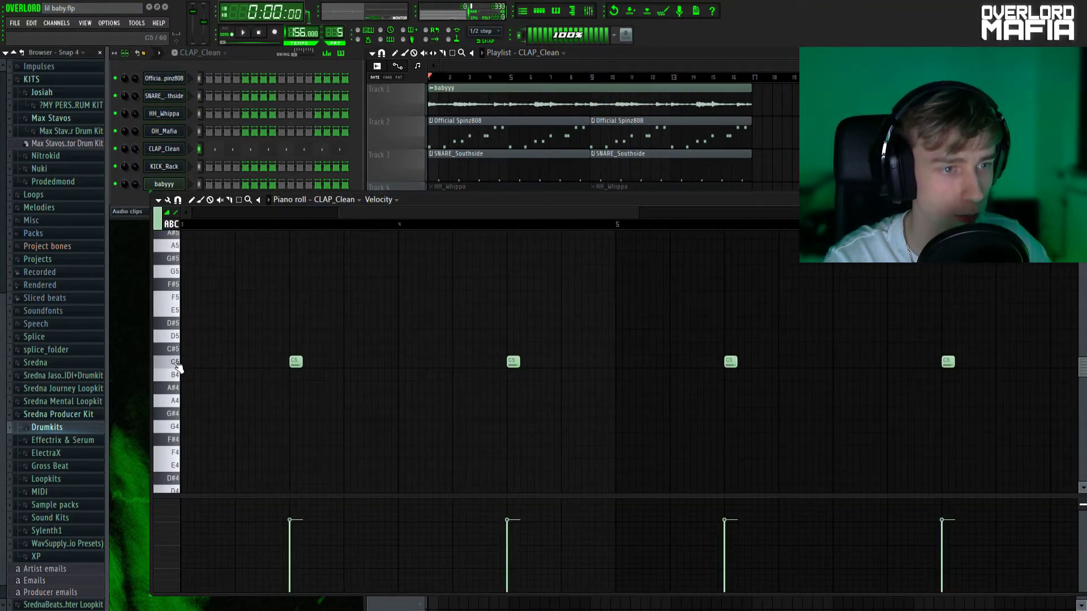
{"action": "key", "text": "Escape"}
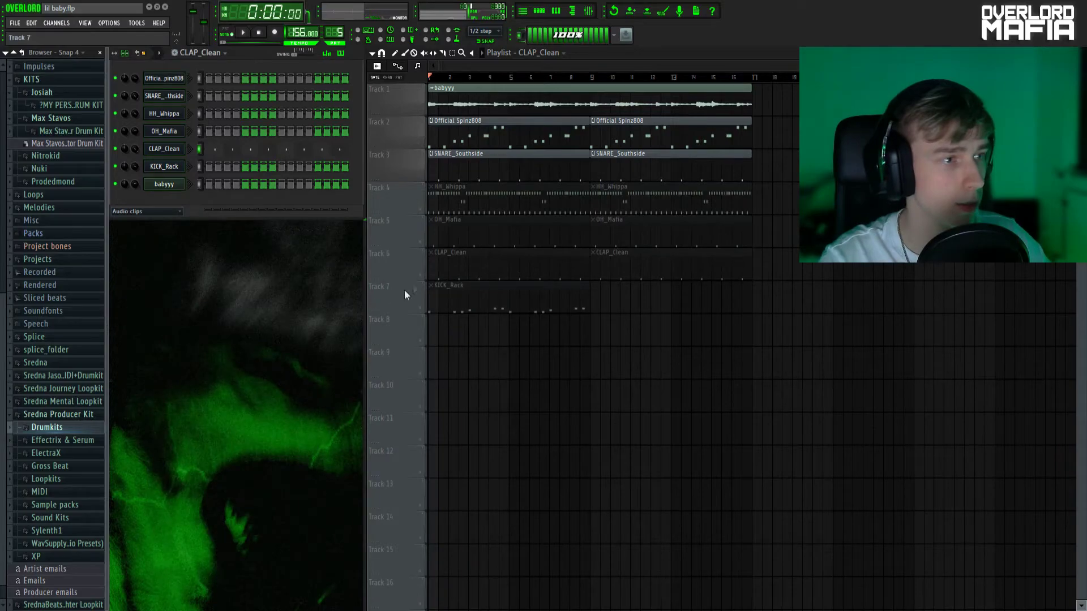
{"action": "left_click", "coordinate": [421, 277]}
{"action": "key", "text": "space"}
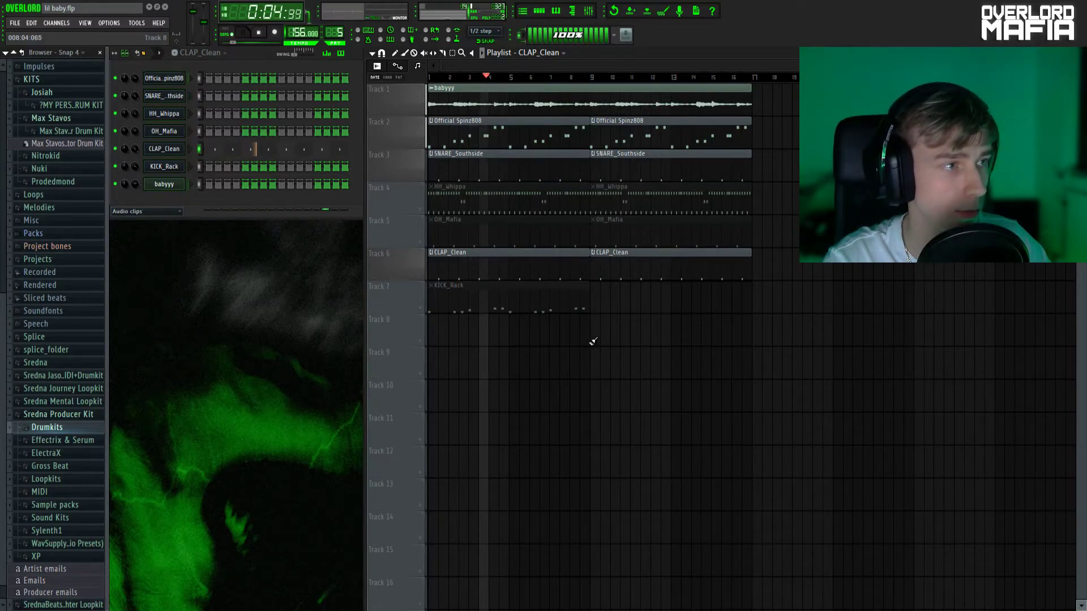
{"action": "key", "text": "space"}
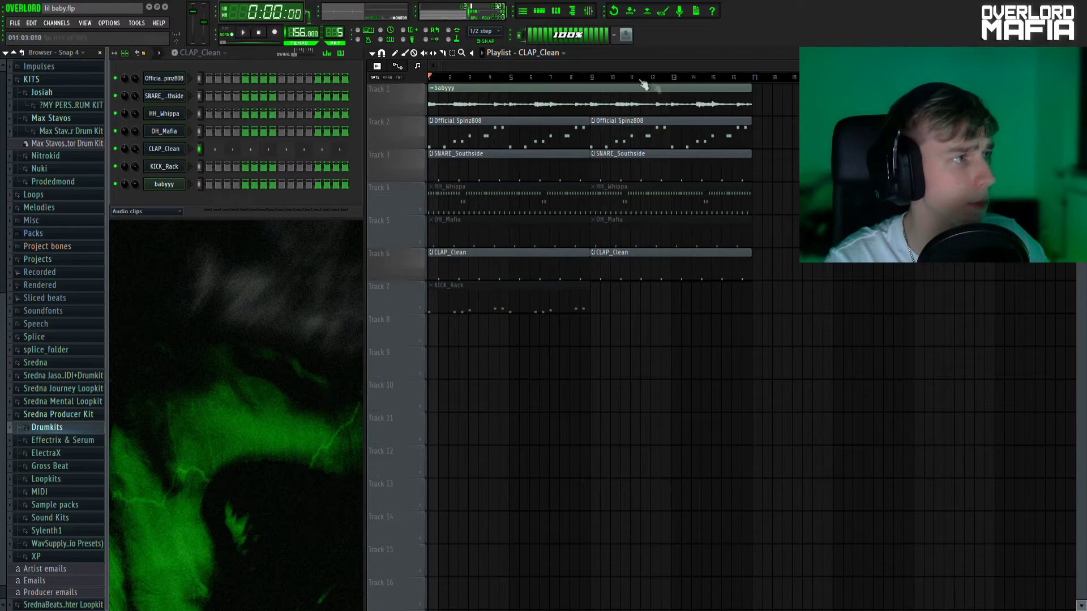
{"action": "scroll", "coordinate": [457, 81], "scroll_direction": "up", "scroll_amount": 3}
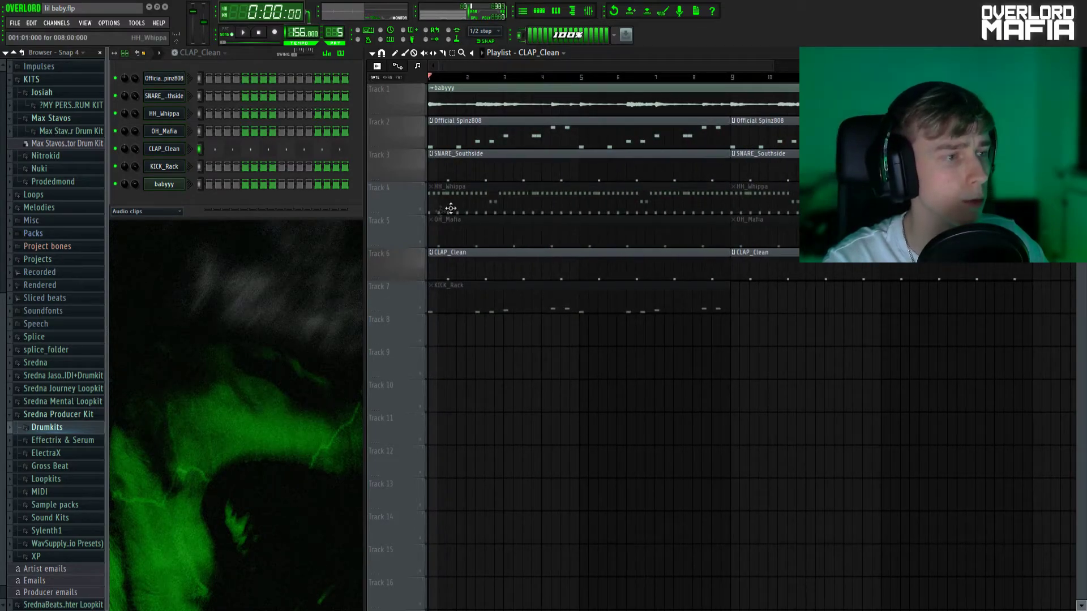
Step: Enable the HH_Whippa track and review its C5, A4 and F4 hi-hat notes in the piano roll
{"action": "double_click", "coordinate": [429, 211]}
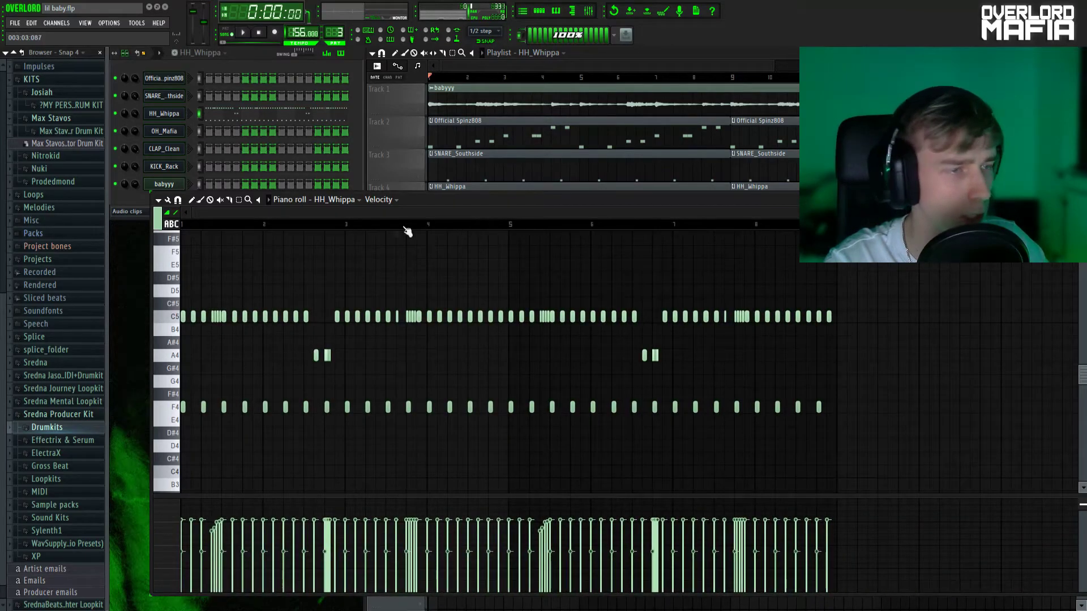
{"action": "scroll", "coordinate": [287, 225], "scroll_direction": "up", "scroll_amount": 4}
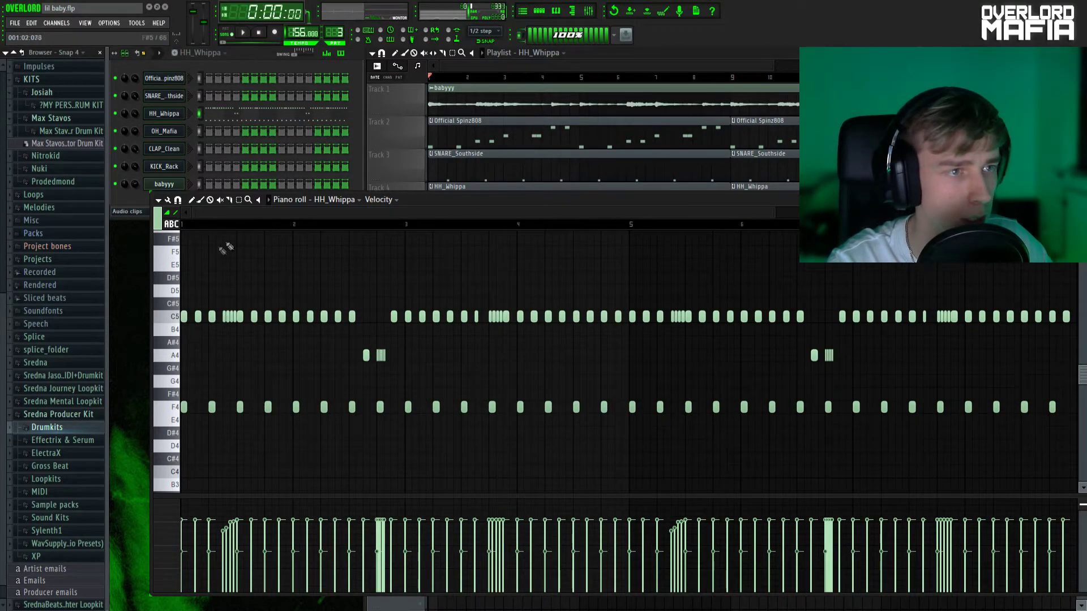
{"action": "scroll", "coordinate": [224, 261], "scroll_direction": "down", "scroll_amount": 2}
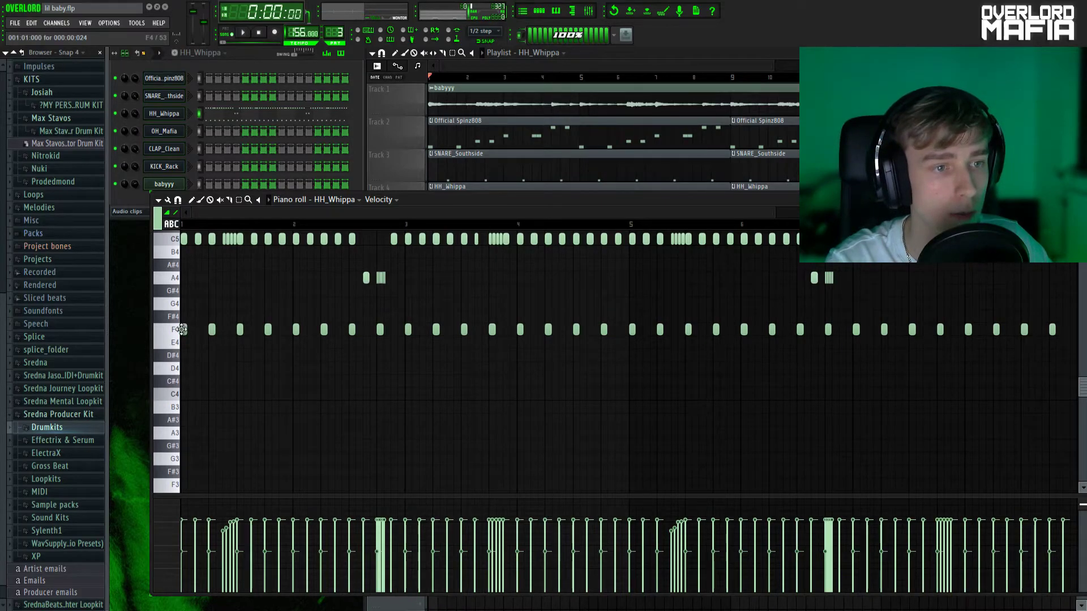
{"action": "scroll", "coordinate": [181, 330], "scroll_direction": "up", "scroll_amount": 1}
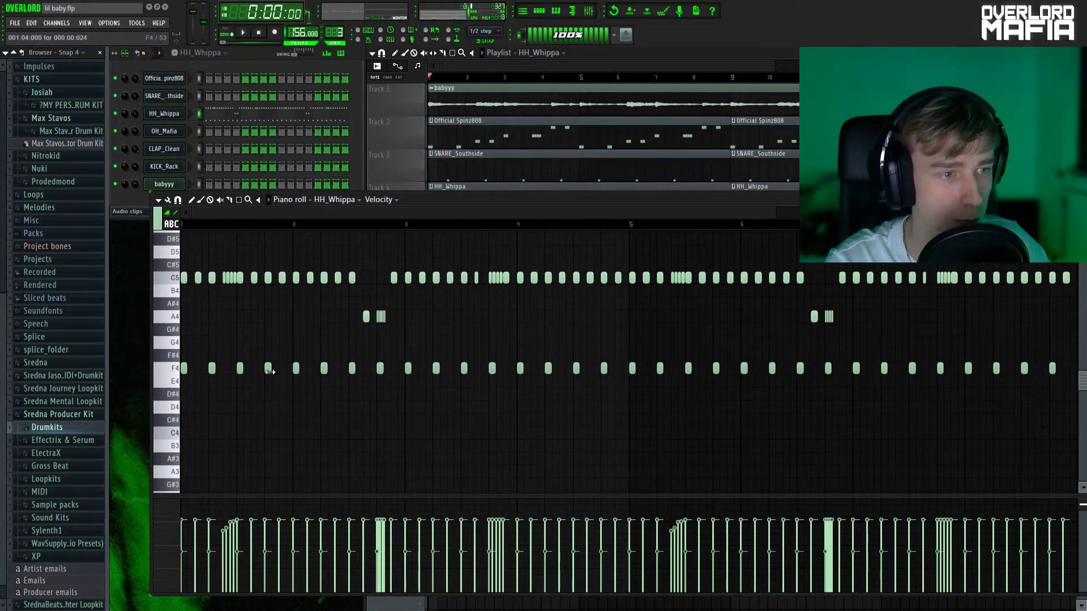
Step: Select all F4 notes in the hi-hat pattern to examine their spacing along the bars, and deselect them
{"action": "double_click", "coordinate": [175, 369]}
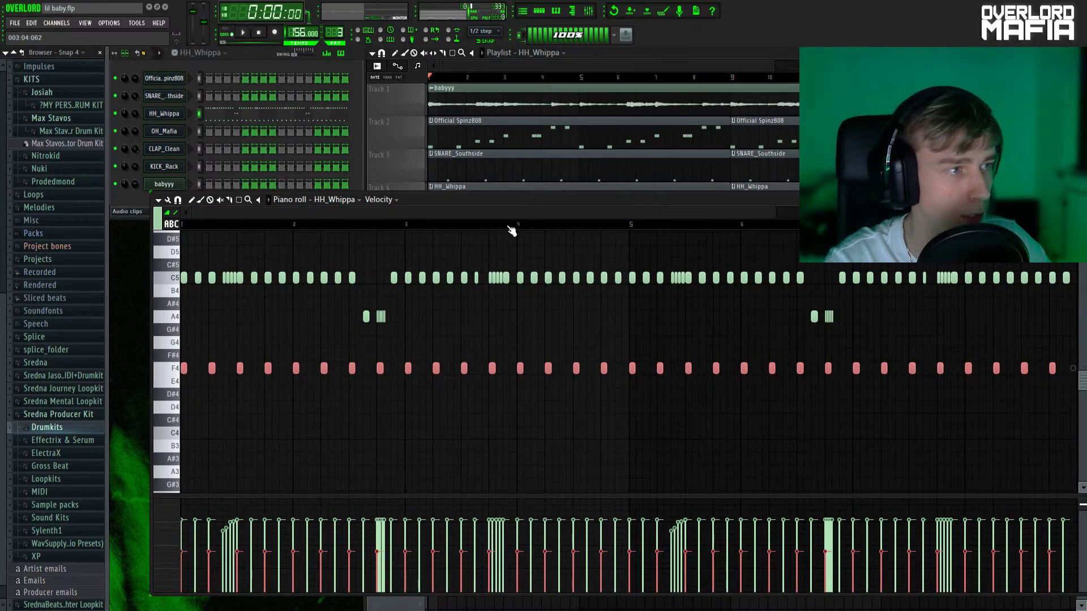
{"action": "scroll", "coordinate": [511, 229], "scroll_direction": "down", "scroll_amount": 4}
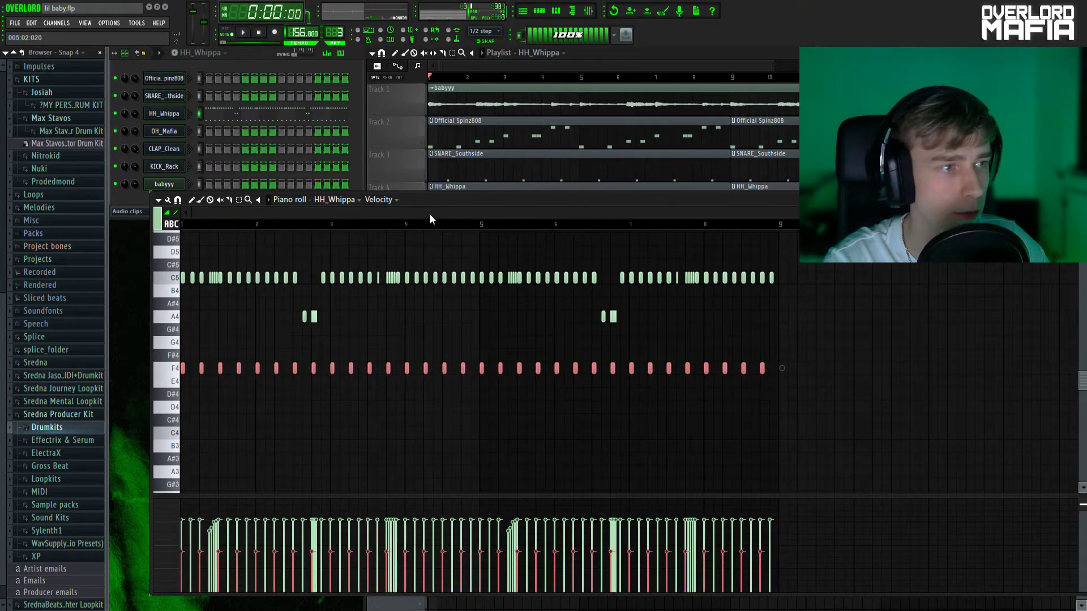
{"action": "scroll", "coordinate": [227, 221], "scroll_direction": "up", "scroll_amount": 4}
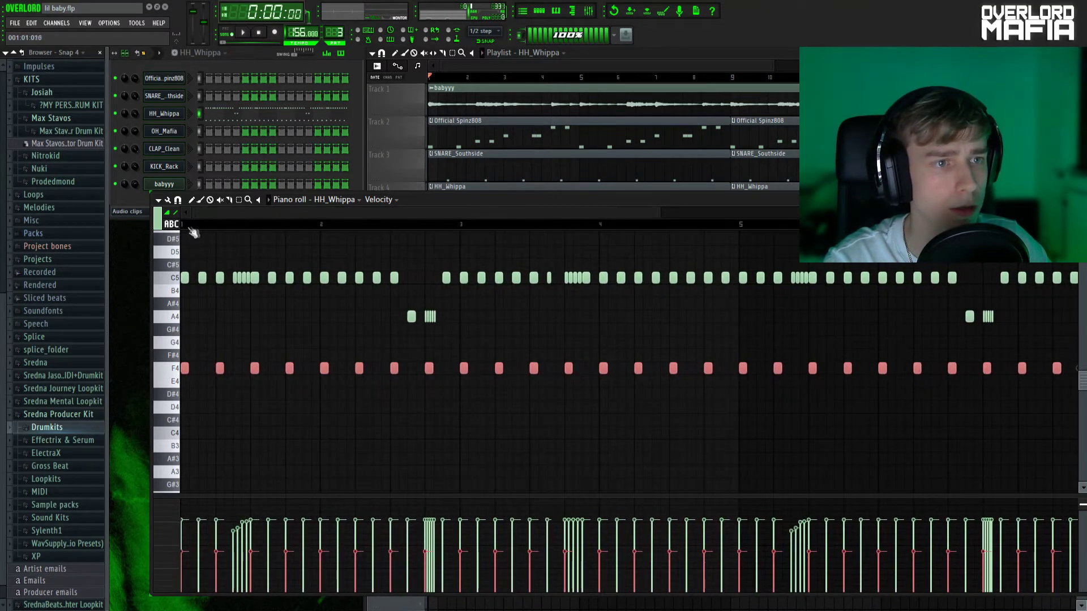
{"action": "scroll", "coordinate": [224, 220], "scroll_direction": "up", "scroll_amount": 2}
{"action": "scroll", "coordinate": [200, 219], "scroll_direction": "up", "scroll_amount": 2}
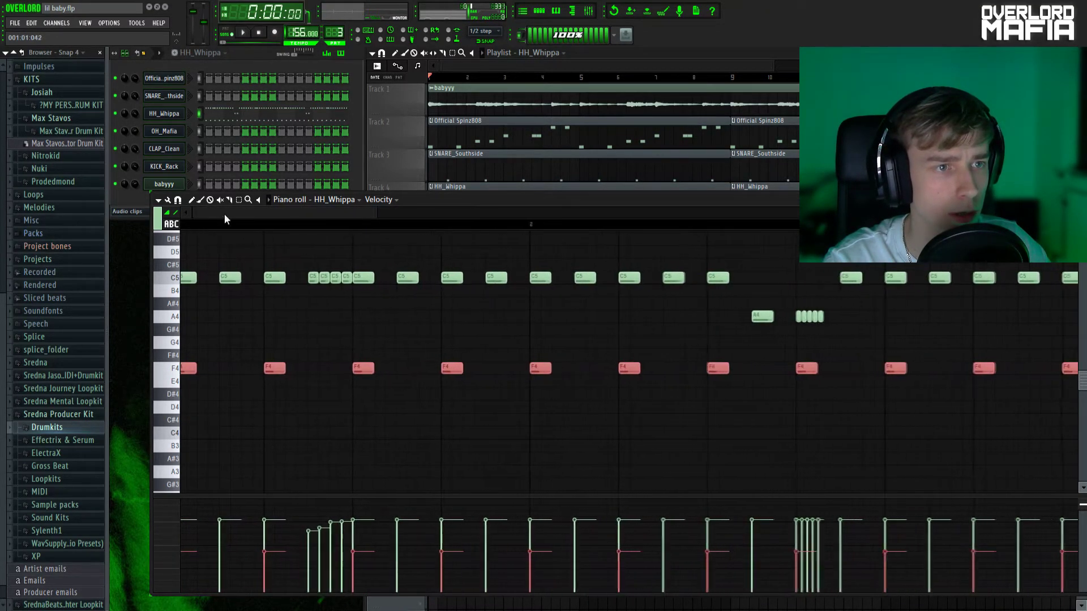
{"action": "left_click", "coordinate": [319, 258]}
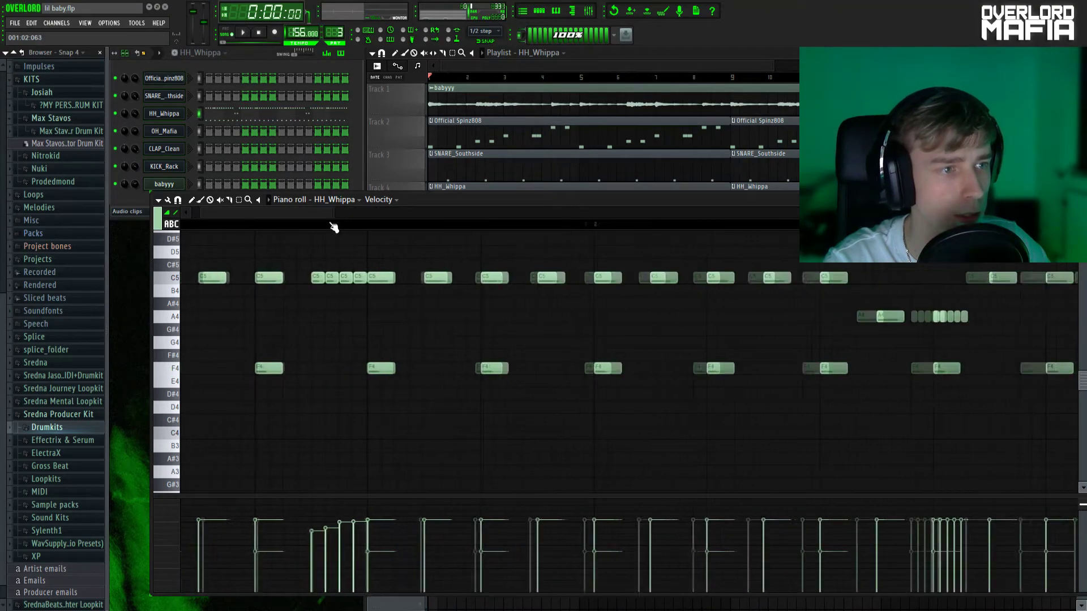
Step: With the snap at 1/2 step, delete and redraw the four-note C5 hi-hat roll in the first bar
{"action": "scroll", "coordinate": [295, 240], "scroll_direction": "up", "scroll_amount": 2}
{"action": "scroll", "coordinate": [296, 240], "scroll_direction": "up", "scroll_amount": 1}
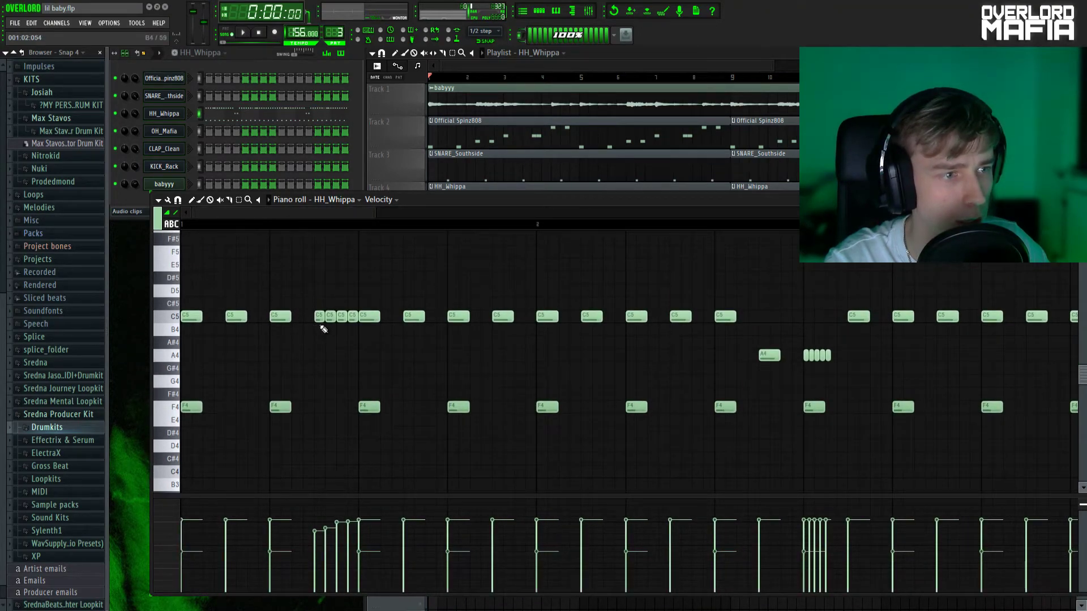
{"action": "left_click", "coordinate": [484, 31]}
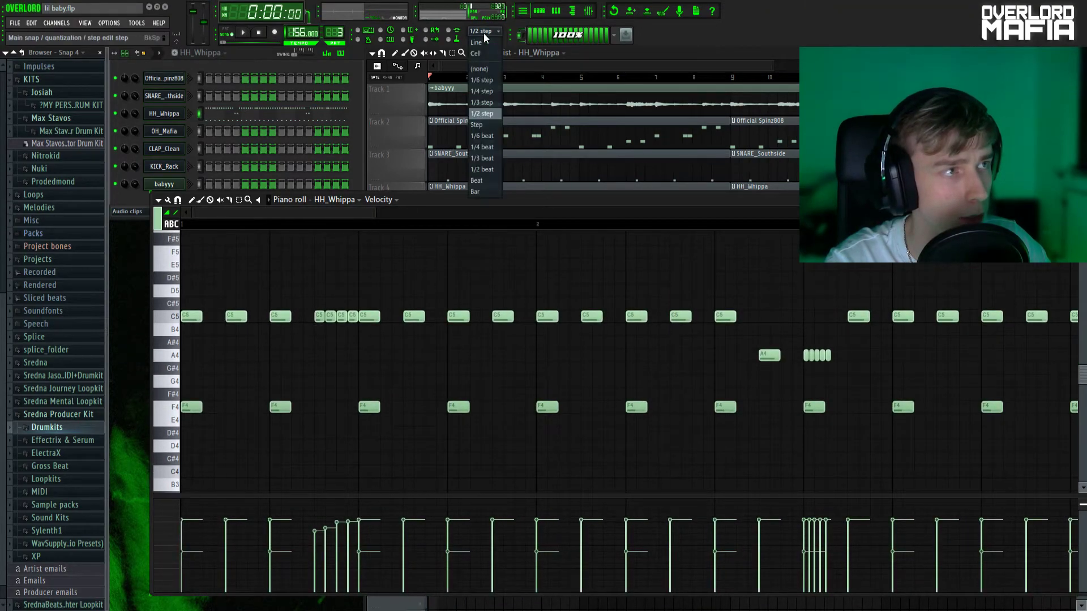
{"action": "left_click", "coordinate": [491, 115]}
{"action": "scroll", "coordinate": [228, 222], "scroll_direction": "up", "scroll_amount": 2}
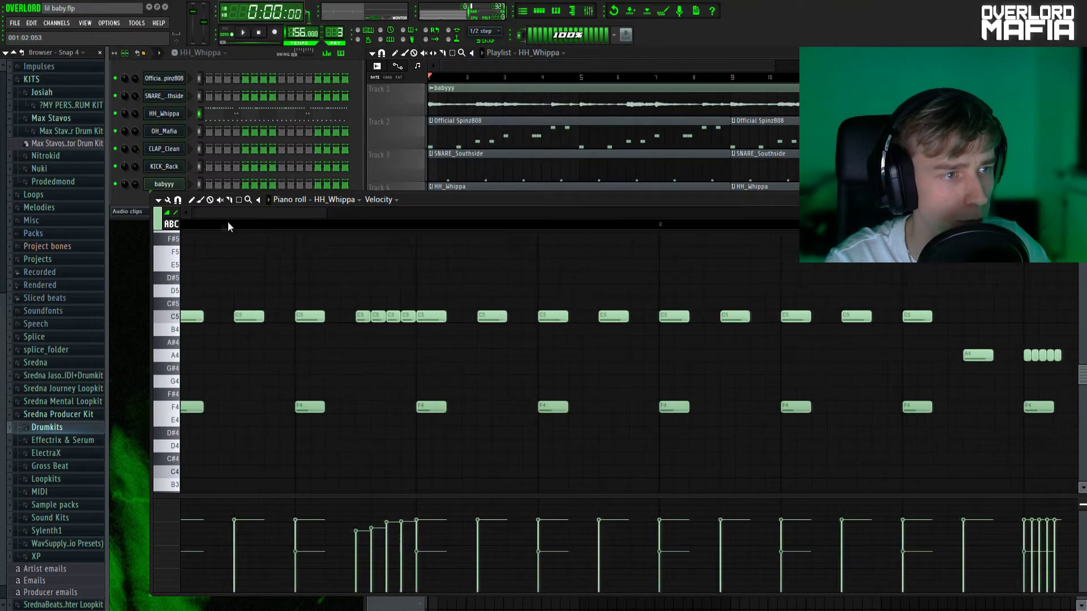
{"action": "right_click", "coordinate": [373, 318]}
{"action": "left_click_drag", "start_coordinate": [371, 317], "coordinate": [415, 317]}
{"action": "key", "text": "space"}
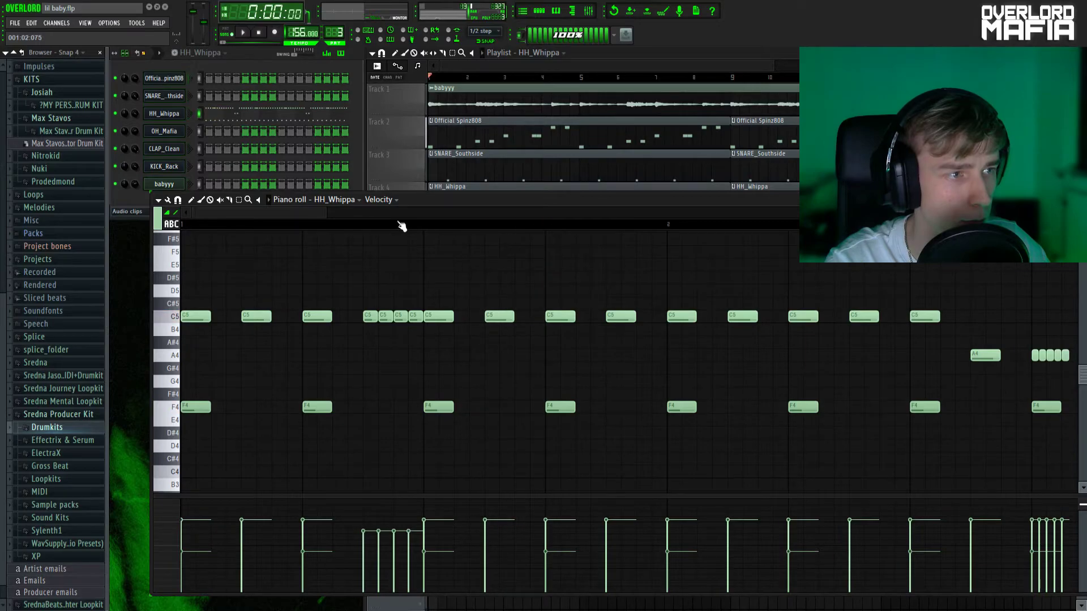
Step: Examine the other C5 hi-hat rolls and the A4 notes across the HH_Whippa pattern
{"action": "scroll", "coordinate": [396, 226], "scroll_direction": "down", "scroll_amount": 3}
{"action": "key", "text": "space"}
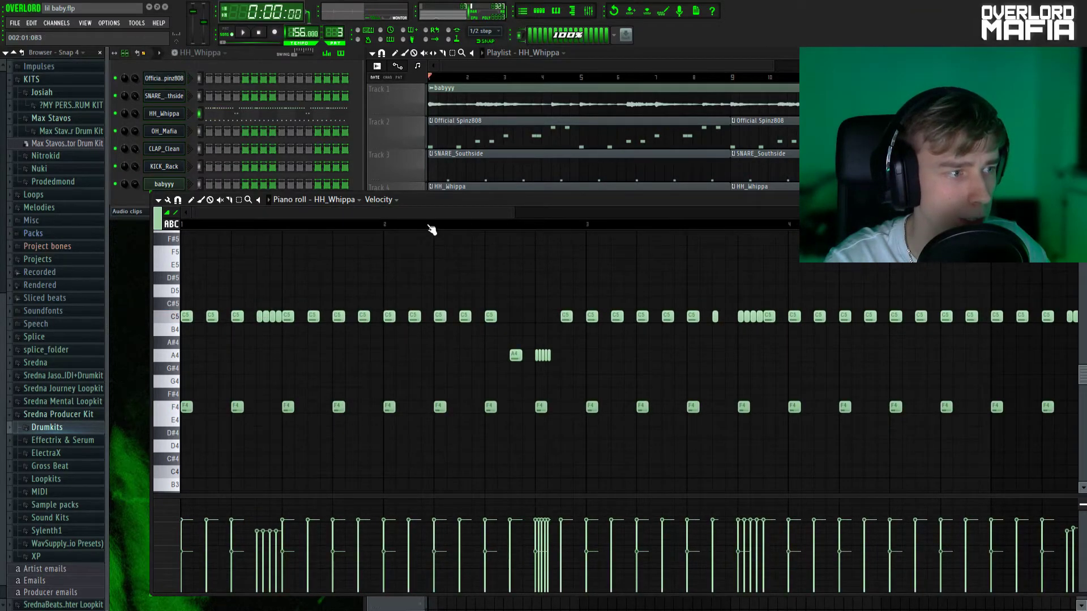
{"action": "scroll", "coordinate": [437, 225], "scroll_direction": "down", "scroll_amount": 2}
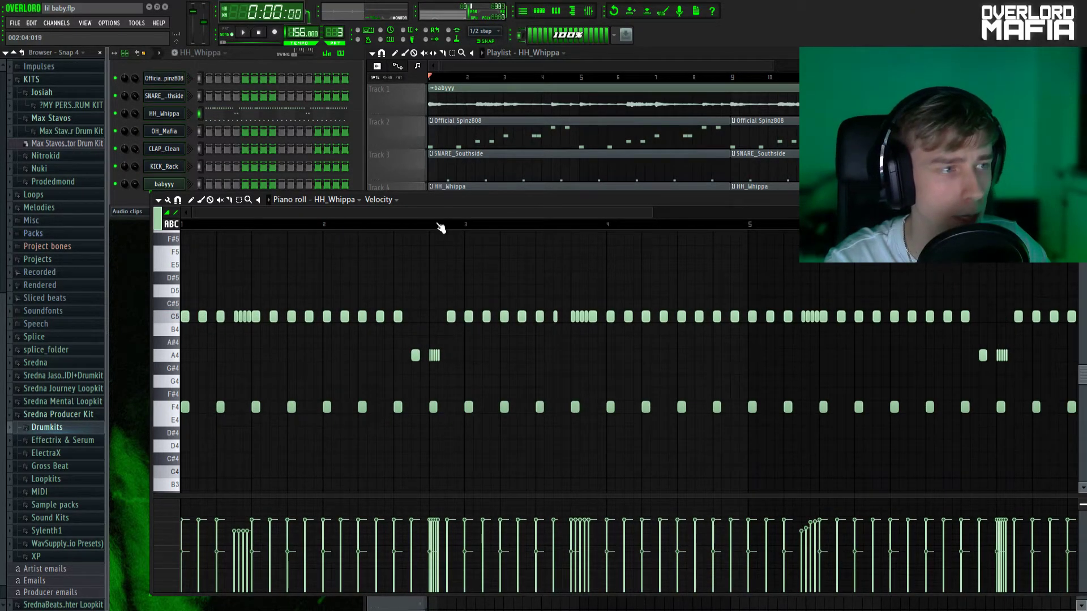
{"action": "scroll", "coordinate": [444, 230], "scroll_direction": "up", "scroll_amount": 5}
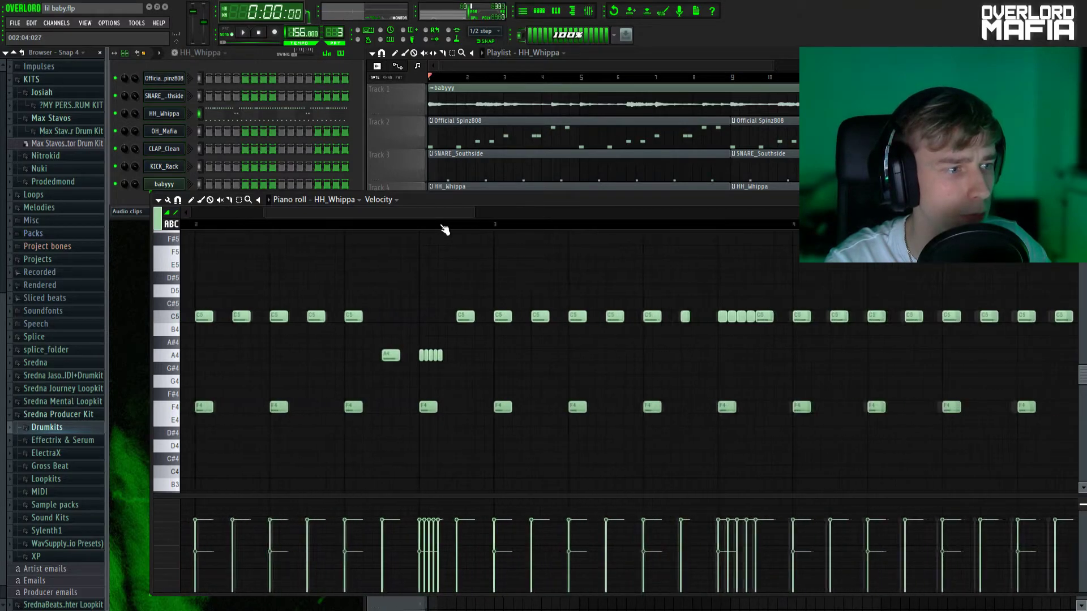
{"action": "scroll", "coordinate": [444, 230], "scroll_direction": "down", "scroll_amount": 5}
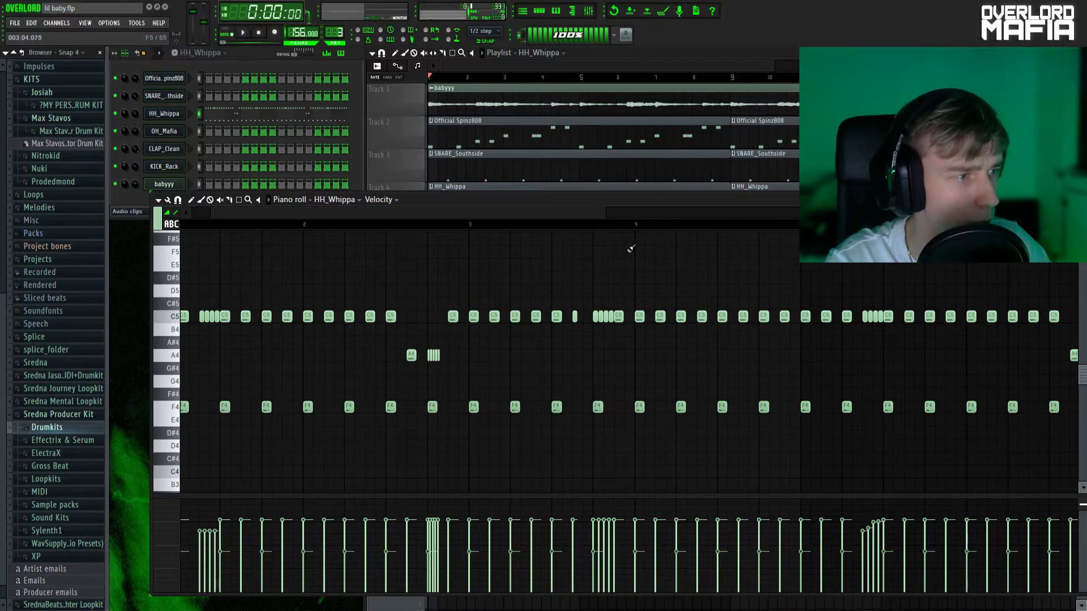
{"action": "scroll", "coordinate": [627, 227], "scroll_direction": "up", "scroll_amount": 3}
{"action": "scroll", "coordinate": [638, 226], "scroll_direction": "down", "scroll_amount": 5}
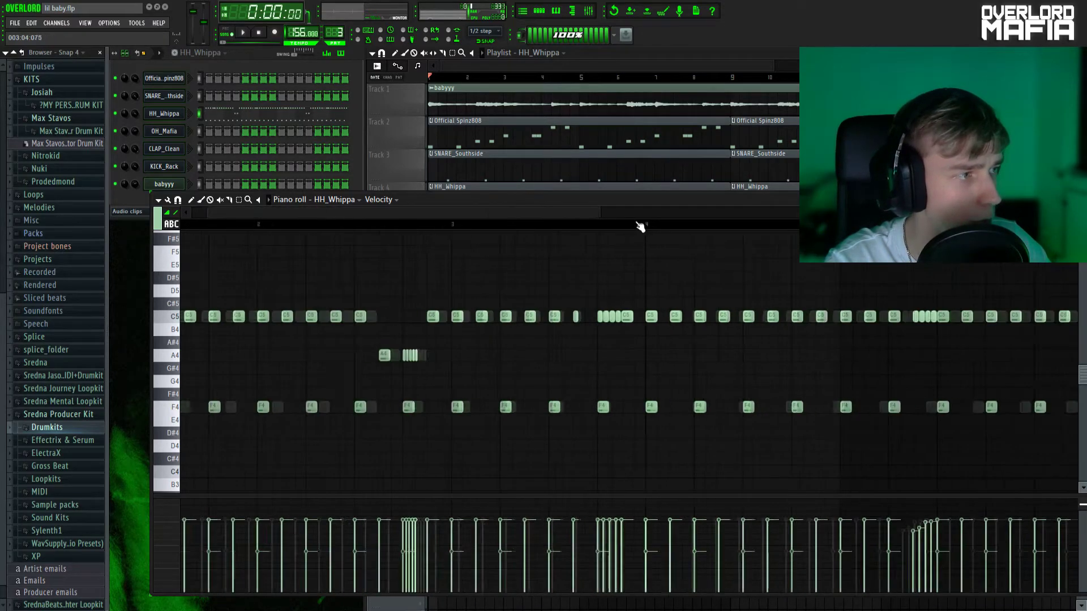
{"action": "scroll", "coordinate": [639, 225], "scroll_direction": "down", "scroll_amount": 3}
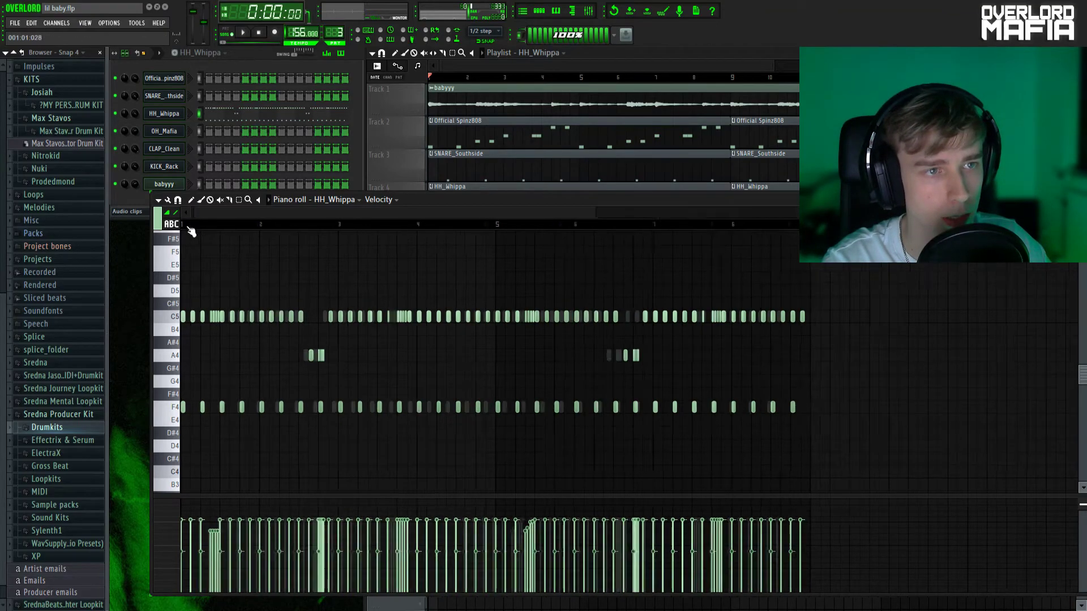
Step: Shape the velocities of the first bar's C5 roll into a rising ramp and check it against the whole hi-hat pattern
{"action": "left_click_drag", "start_coordinate": [186, 227], "coordinate": [398, 501]}
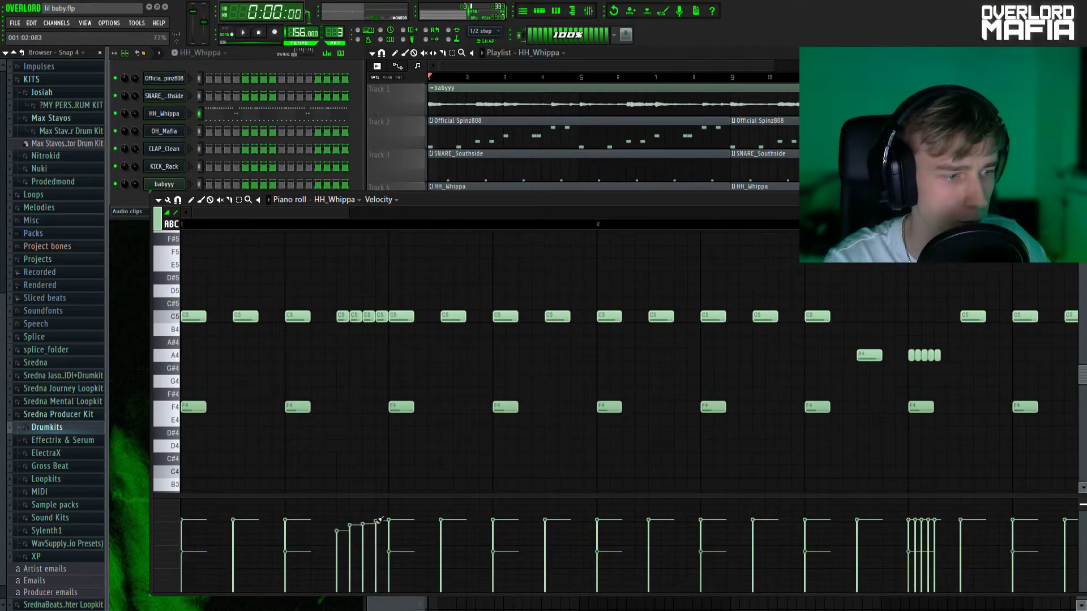
{"action": "scroll", "coordinate": [450, 230], "scroll_direction": "down", "scroll_amount": 5}
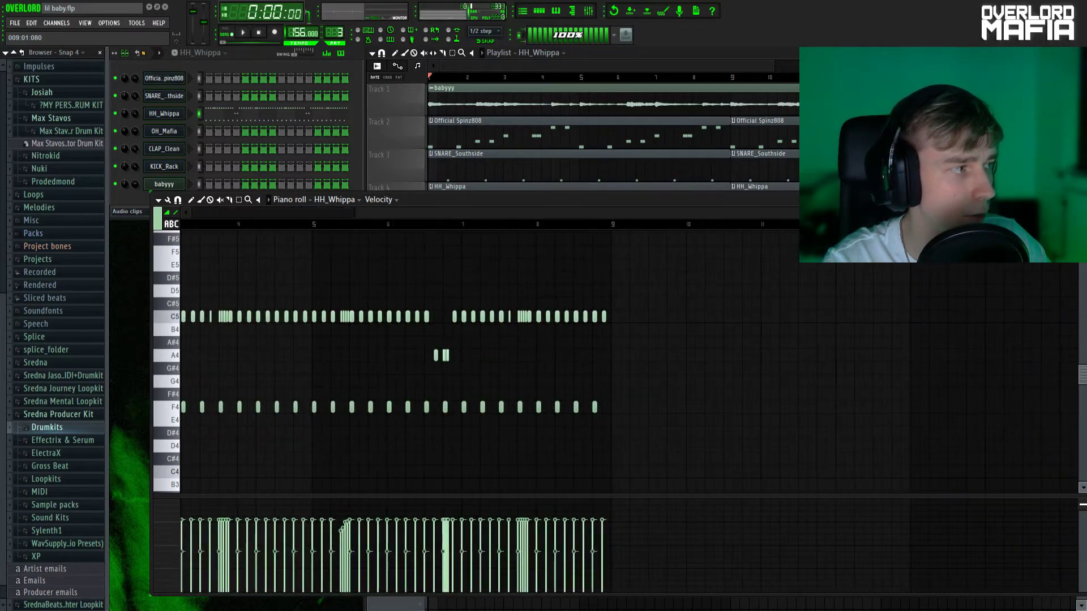
{"action": "scroll", "coordinate": [627, 227], "scroll_direction": "up", "scroll_amount": 2}
{"action": "scroll", "coordinate": [629, 226], "scroll_direction": "up", "scroll_amount": 4}
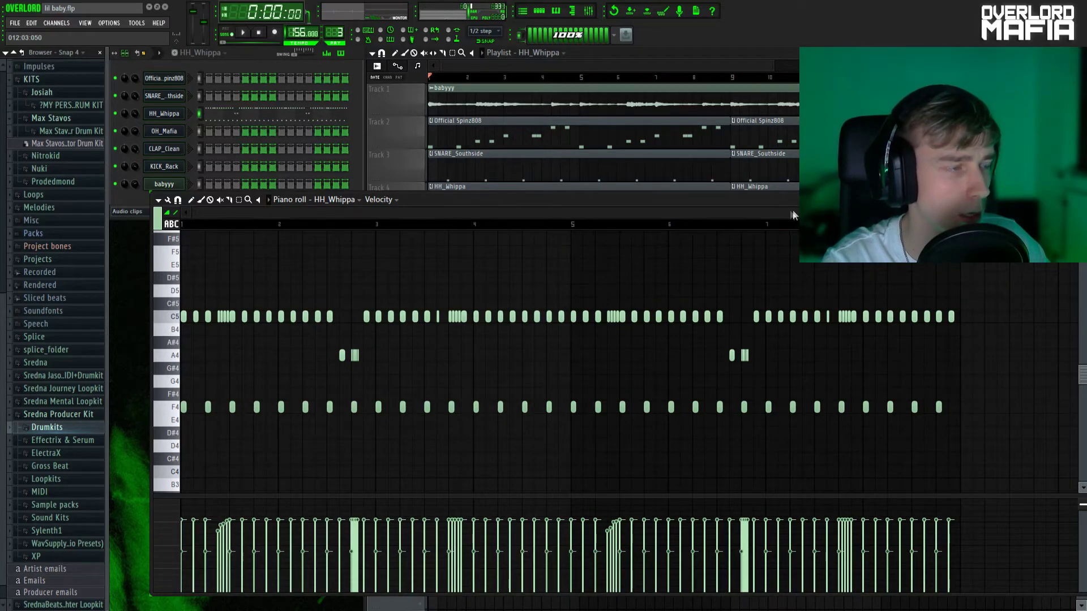
{"action": "scroll", "coordinate": [628, 226], "scroll_direction": "up", "scroll_amount": 2}
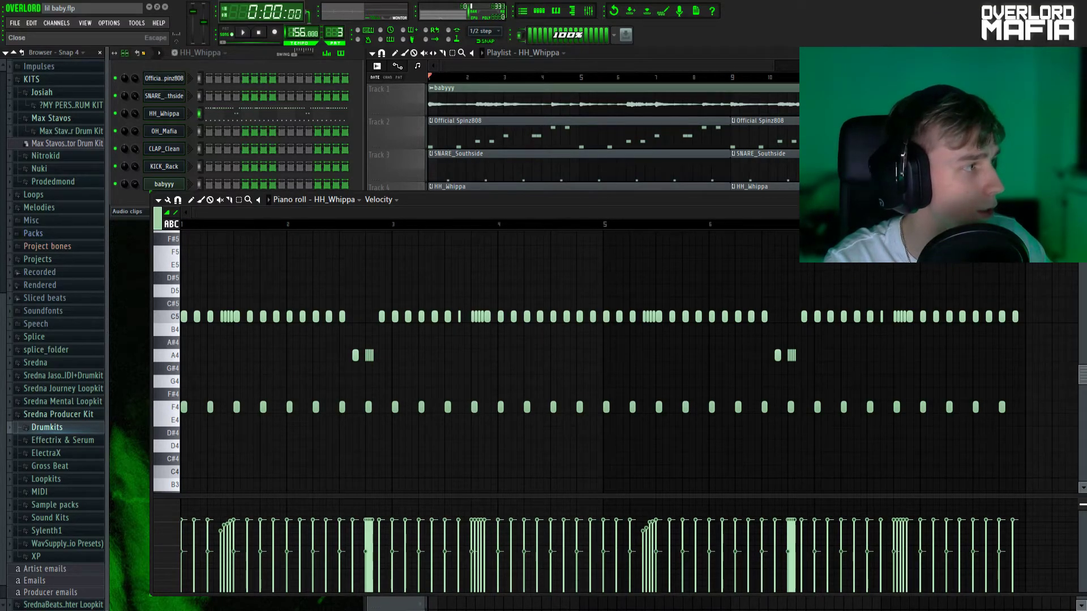
Step: Close the piano roll and play the melody, 808, snare and clap together with the hi-hats
{"action": "key", "text": "F7"}
{"action": "key", "text": "space"}
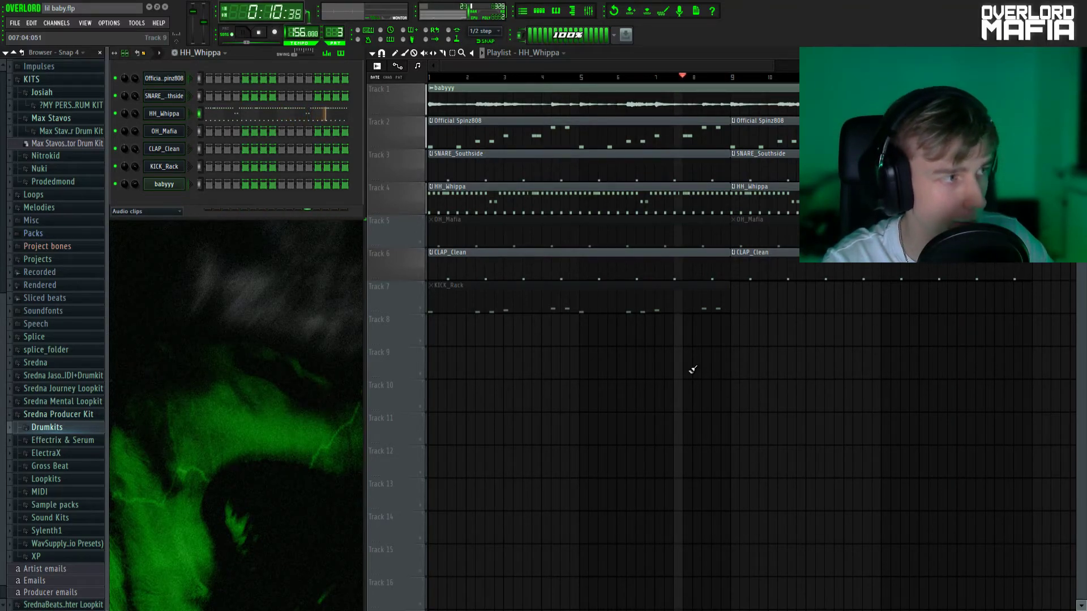
{"action": "key", "text": "space"}
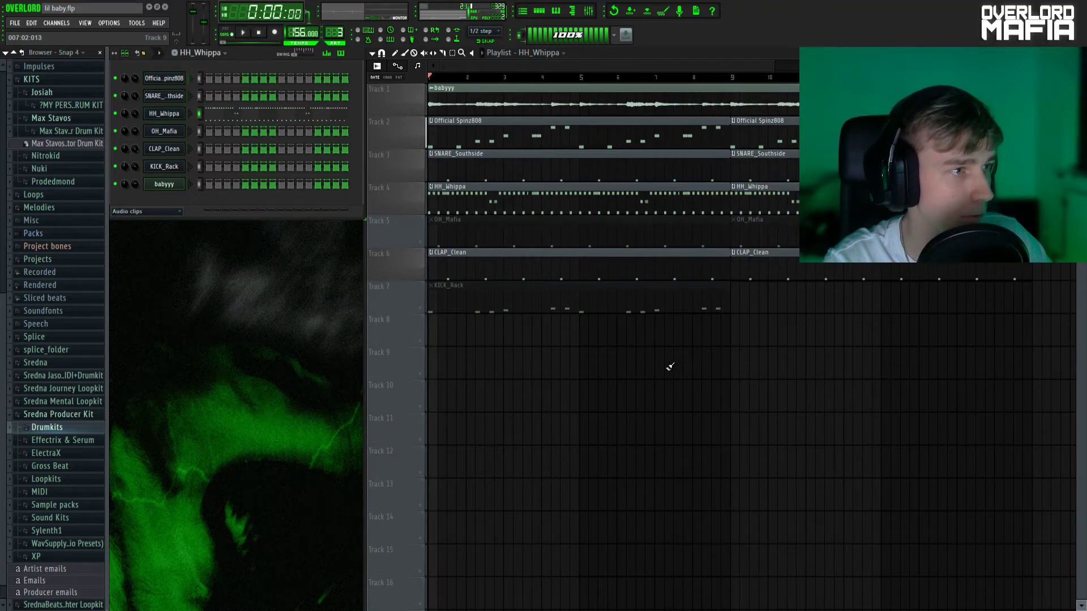
Step: Open the HH_Whippa channel settings, move the window clear of the playlist to inspect the sample, and close it
{"action": "left_click", "coordinate": [165, 114]}
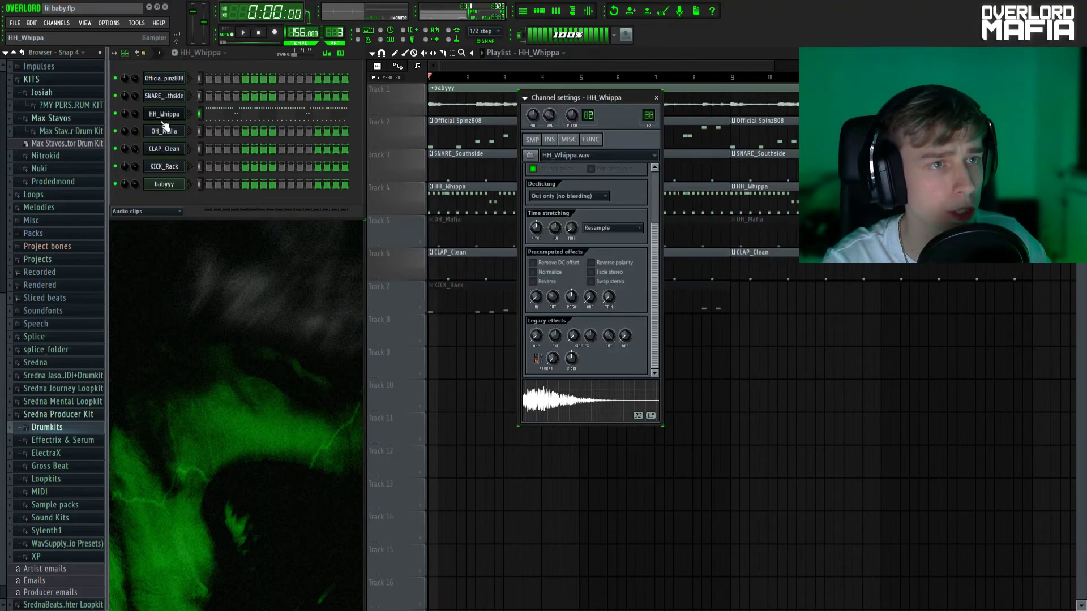
{"action": "left_click_drag", "start_coordinate": [567, 102], "coordinate": [290, 243]}
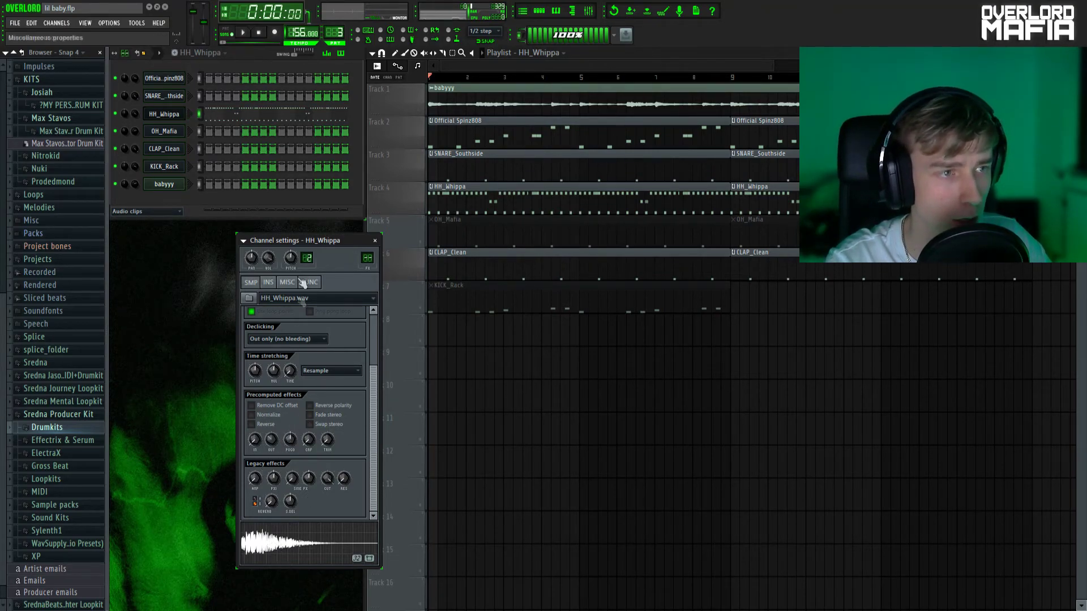
{"action": "left_click_drag", "start_coordinate": [315, 239], "coordinate": [300, 226]}
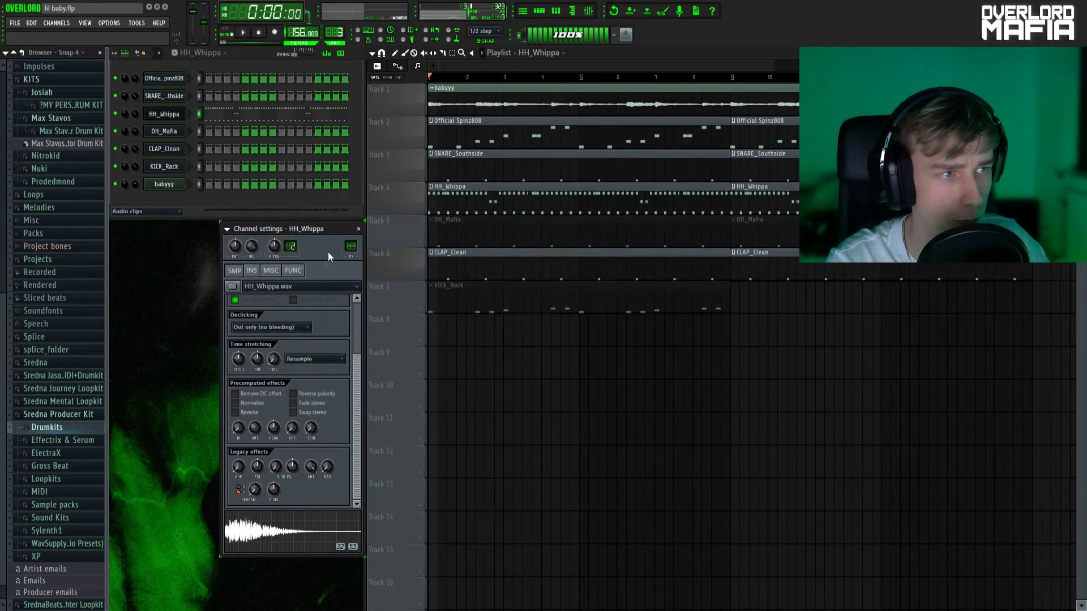
{"action": "left_click", "coordinate": [359, 230]}
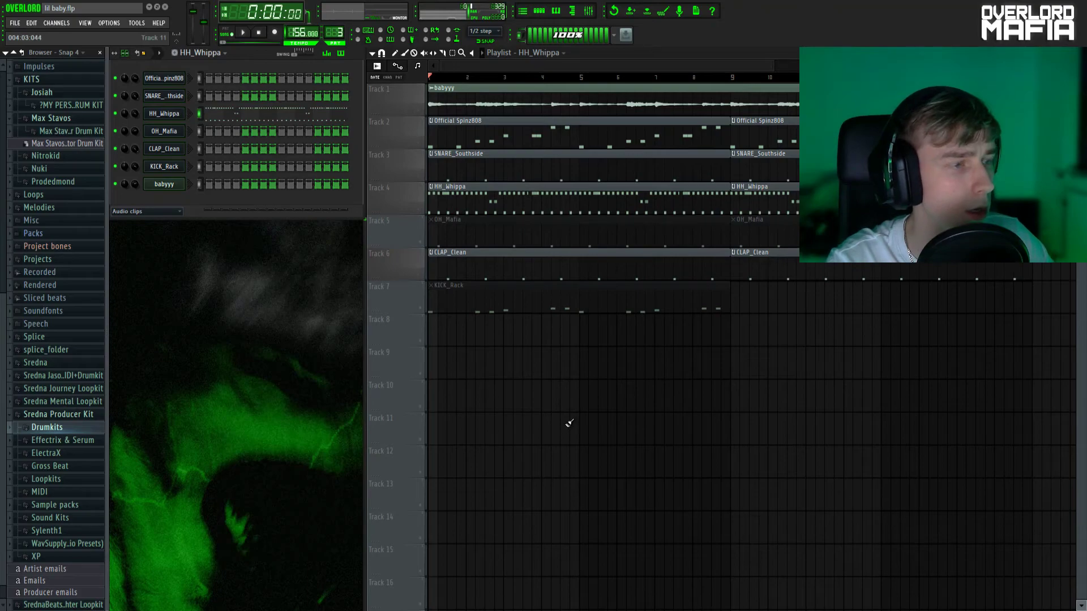
Step: Enable the OH_Mafia track and review its C5 open-hat notes in the piano roll
{"action": "double_click", "coordinate": [505, 236]}
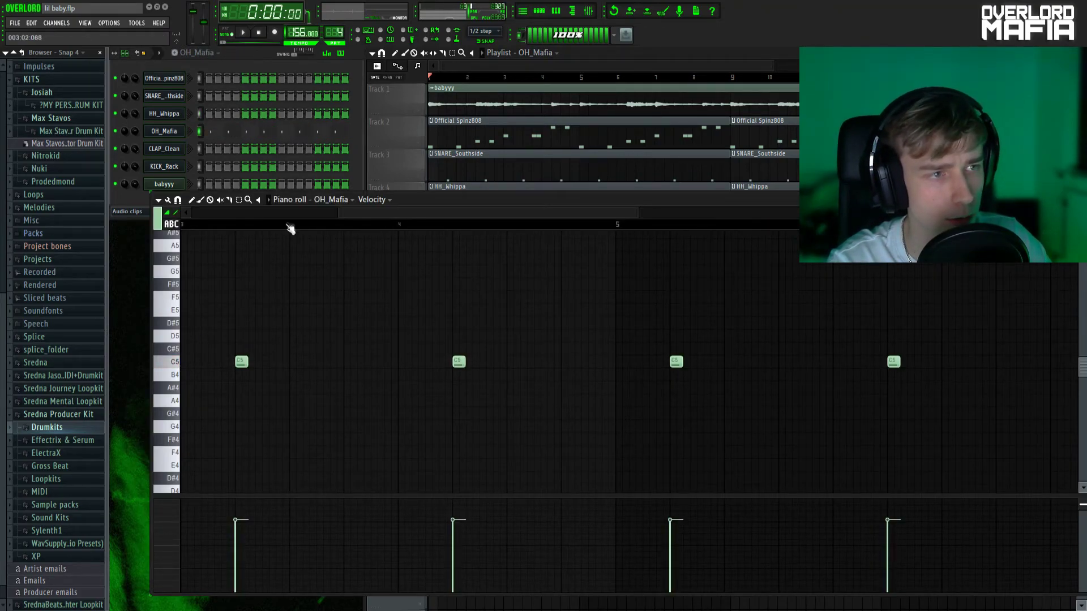
{"action": "scroll", "coordinate": [286, 228], "scroll_direction": "down", "scroll_amount": 4}
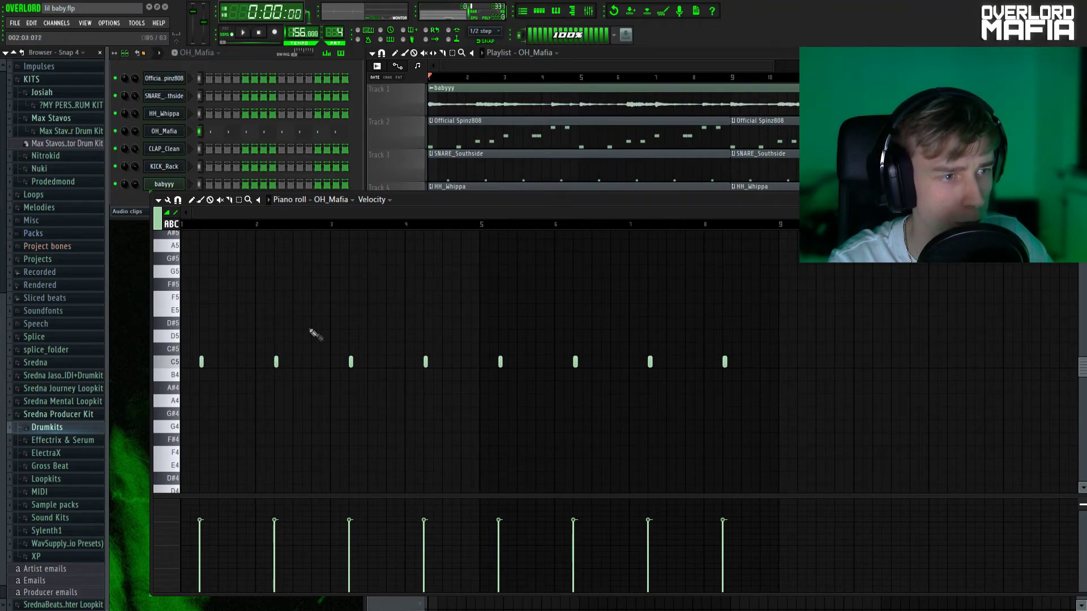
{"action": "left_click", "coordinate": [1077, 199]}
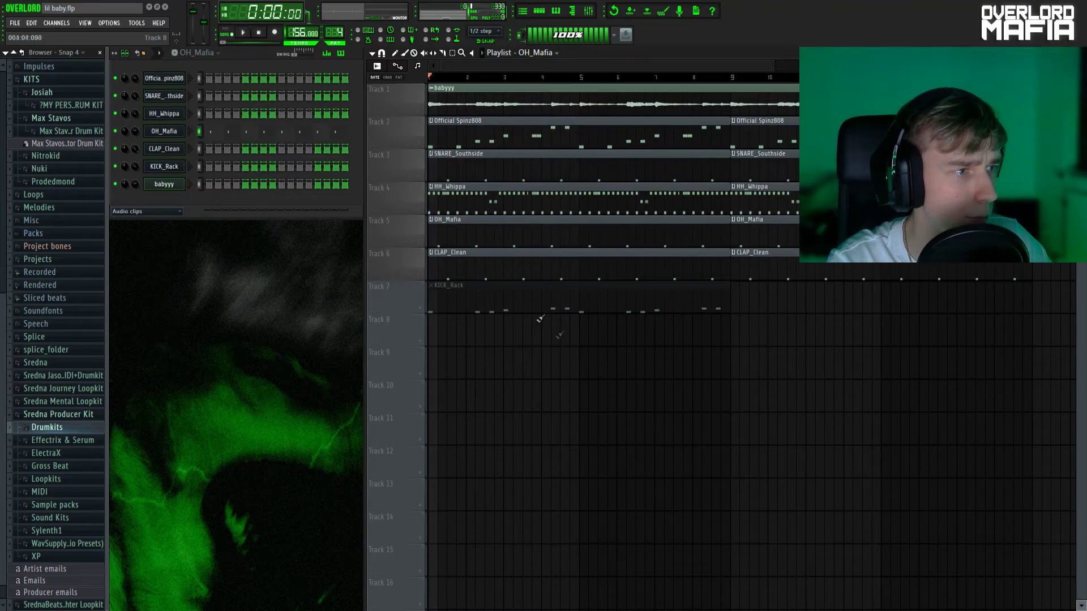
Step: Enable the KICK_Rack track and review the kick notes of its full pattern in the piano roll
{"action": "double_click", "coordinate": [445, 301]}
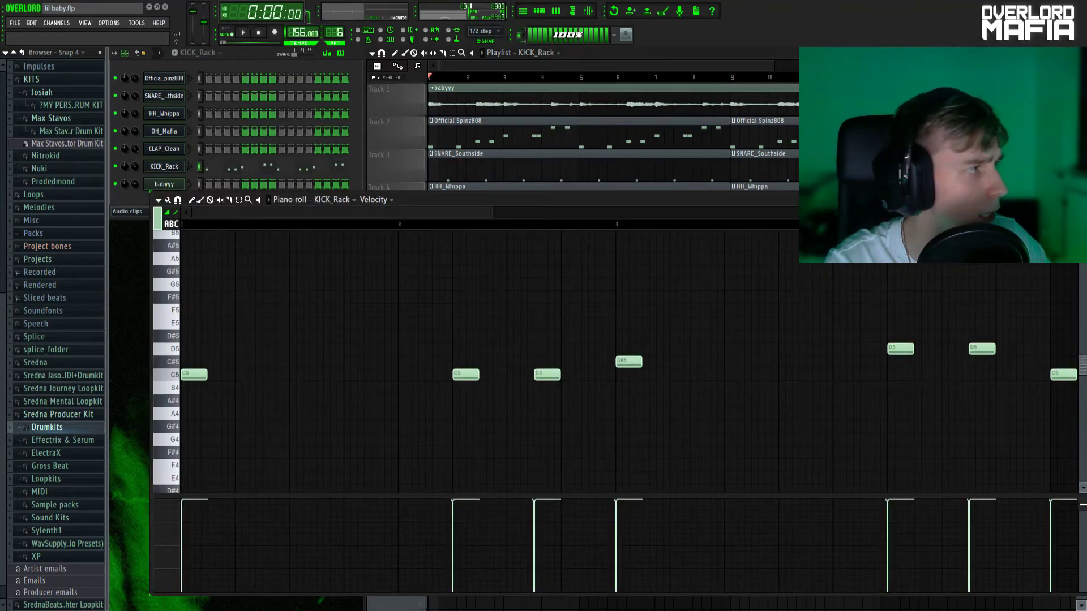
{"action": "key", "text": "F7"}
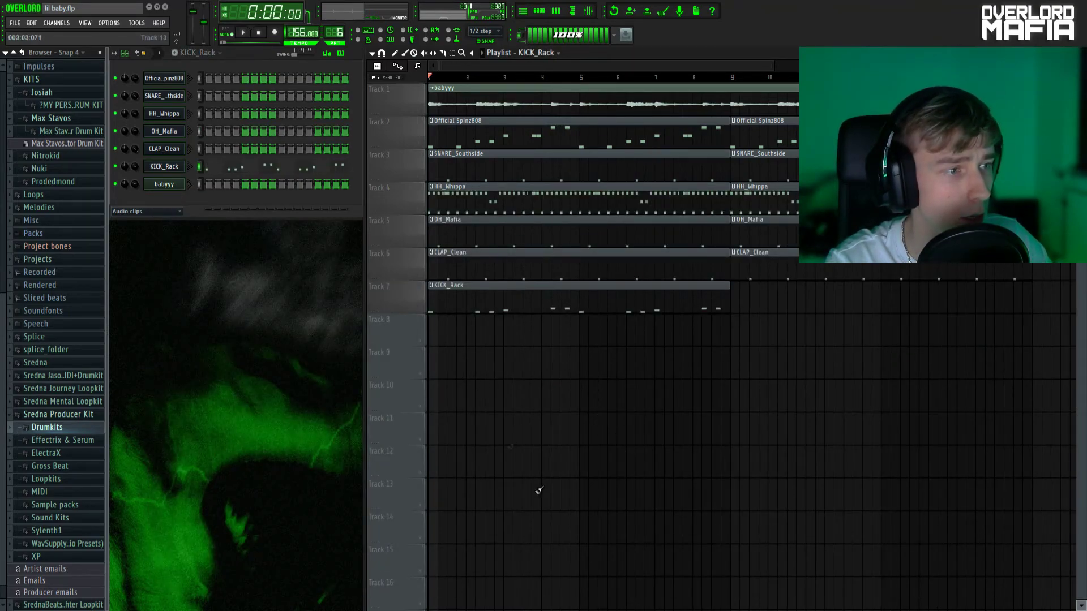
{"action": "double_click", "coordinate": [492, 292]}
{"action": "scroll", "coordinate": [515, 233], "scroll_direction": "down", "scroll_amount": 4}
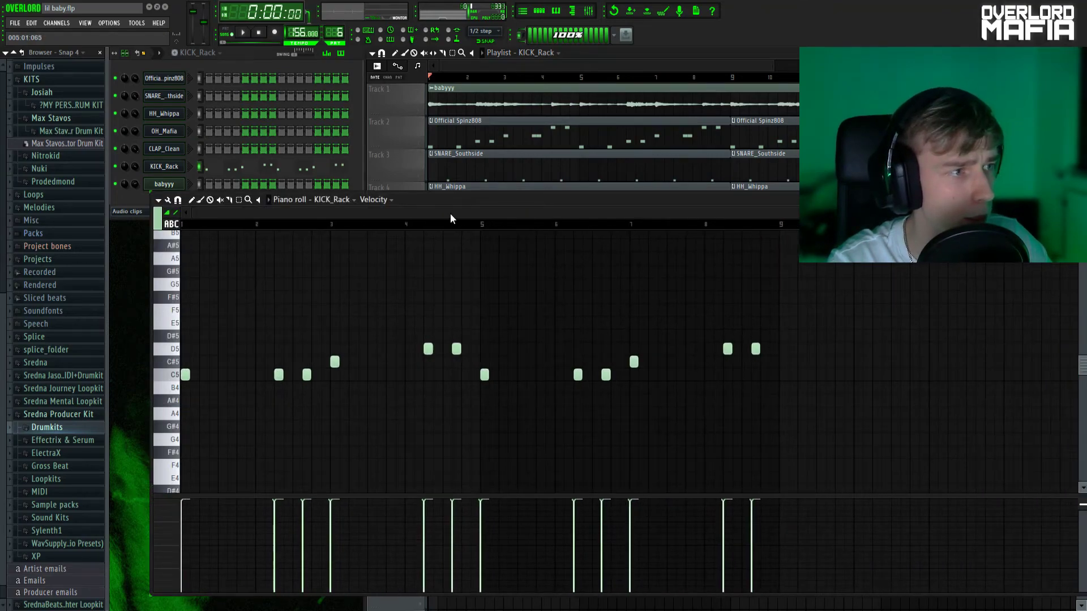
Step: Toggle the KICK_Rack track off in the playlist, reopen its pattern and review the kick notes across the full pattern in the piano roll
{"action": "scroll", "coordinate": [258, 232], "scroll_direction": "up", "scroll_amount": 3}
{"action": "scroll", "coordinate": [226, 236], "scroll_direction": "down", "scroll_amount": 3}
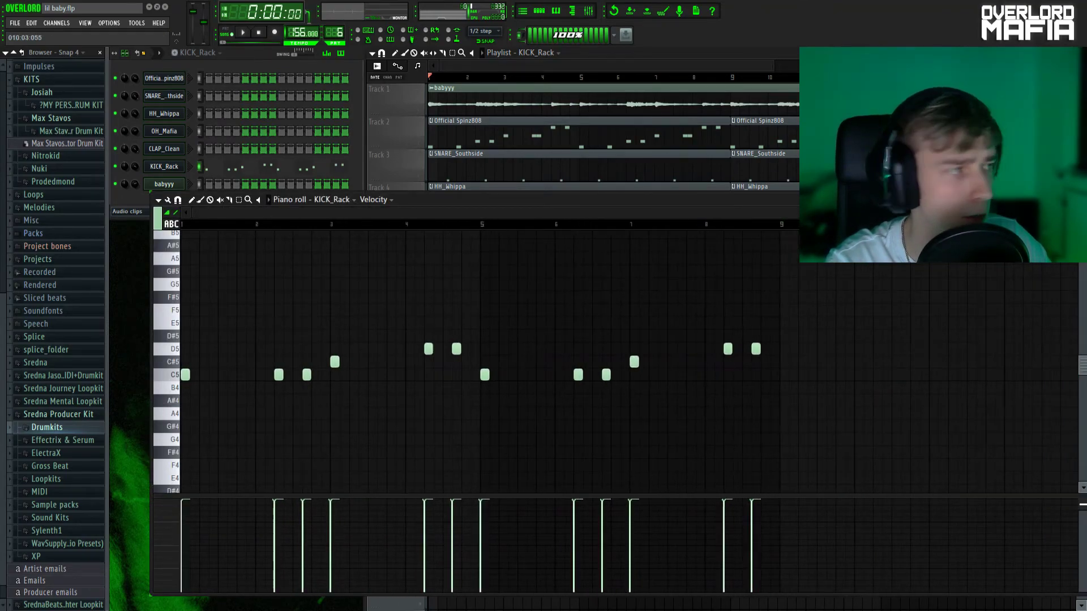
{"action": "key", "text": "F7"}
{"action": "left_click", "coordinate": [420, 308]}
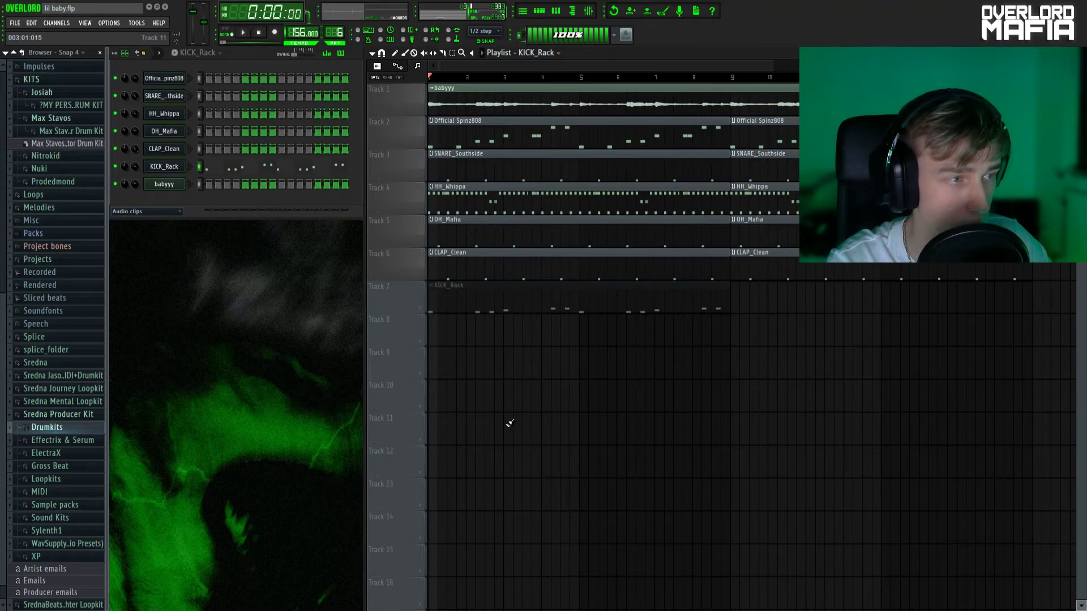
{"action": "double_click", "coordinate": [488, 306]}
{"action": "scroll", "coordinate": [378, 221], "scroll_direction": "down", "scroll_amount": 5}
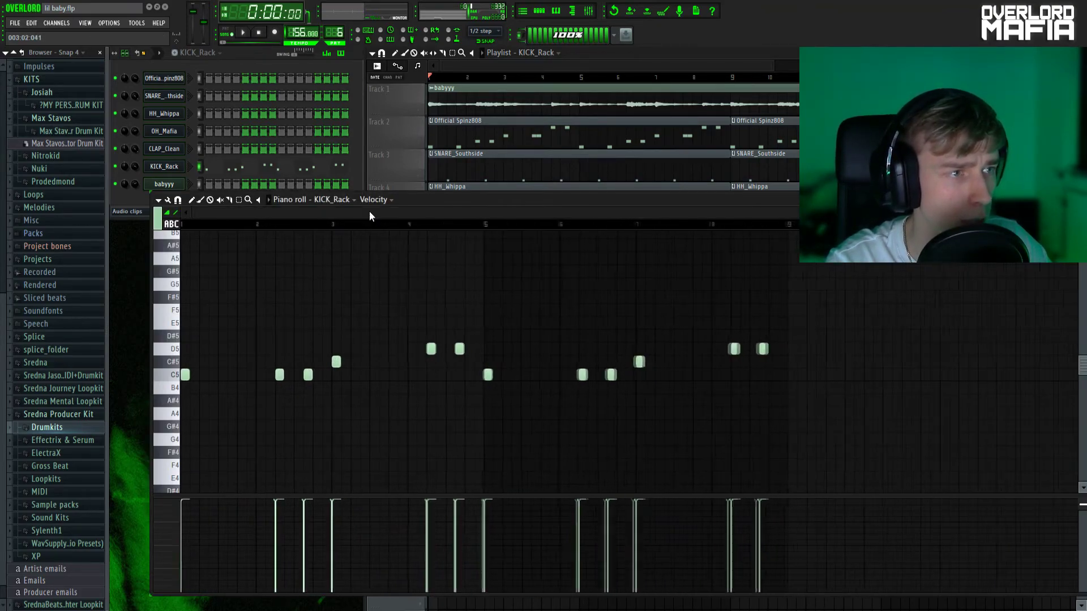
{"action": "scroll", "coordinate": [291, 229], "scroll_direction": "up", "scroll_amount": 3}
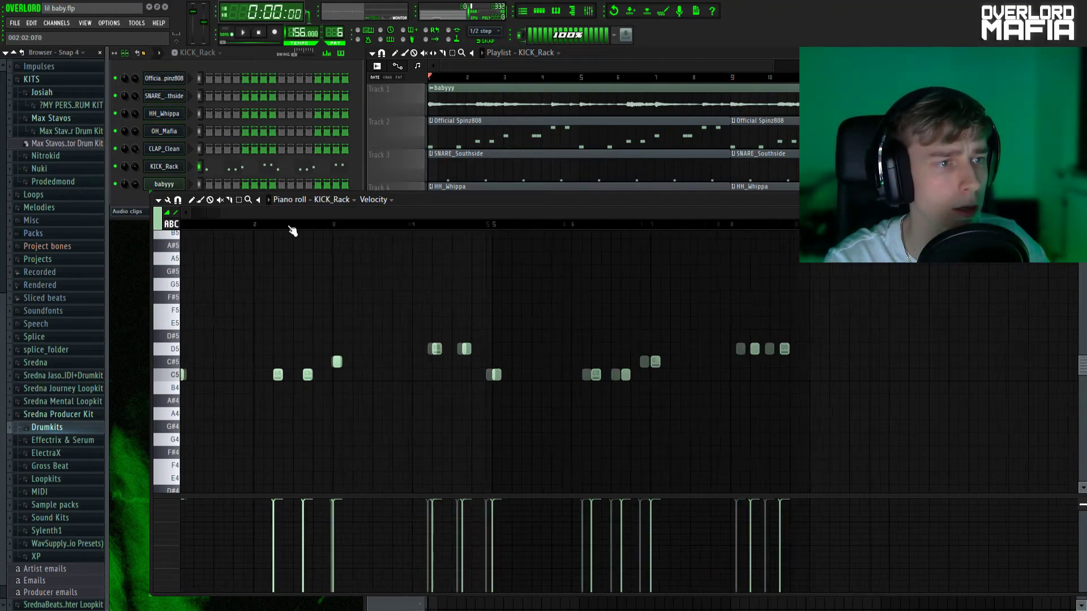
{"action": "scroll", "coordinate": [253, 228], "scroll_direction": "down", "scroll_amount": 3}
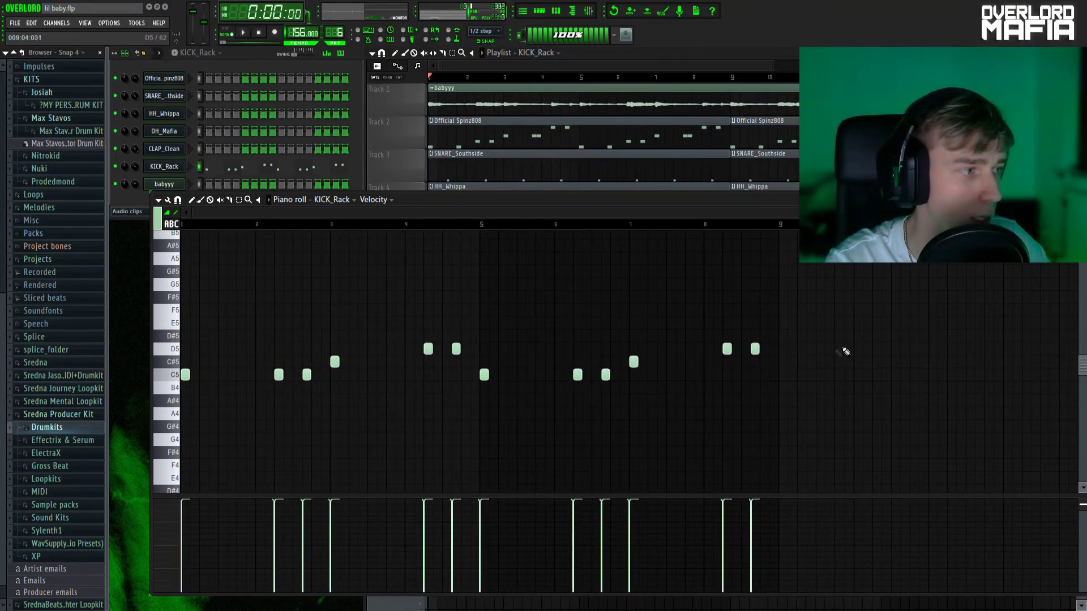
Step: Review the Official Spinz808 notes in the piano roll, audition the F5 pitch, and close the piano roll
{"action": "double_click", "coordinate": [538, 138]}
{"action": "scroll", "coordinate": [398, 229], "scroll_direction": "down", "scroll_amount": 3}
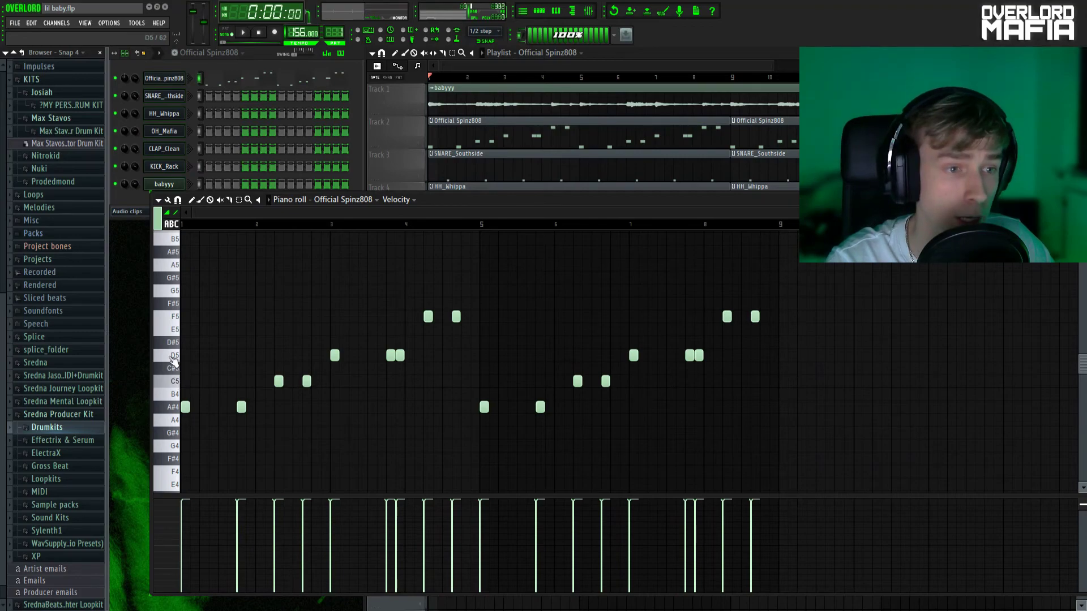
{"action": "left_click", "coordinate": [177, 318]}
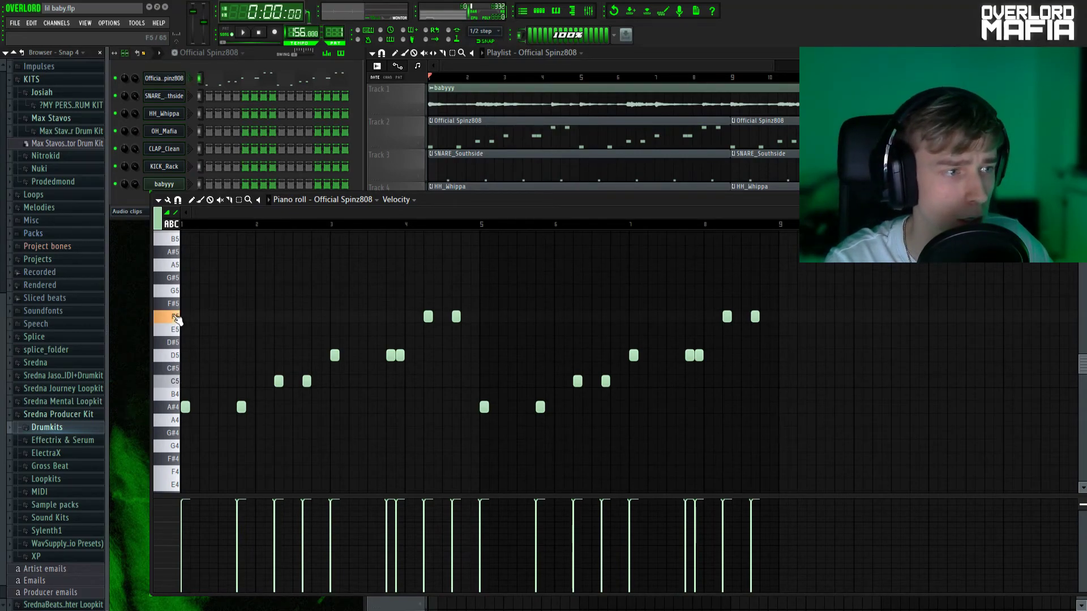
{"action": "key", "text": "F7"}
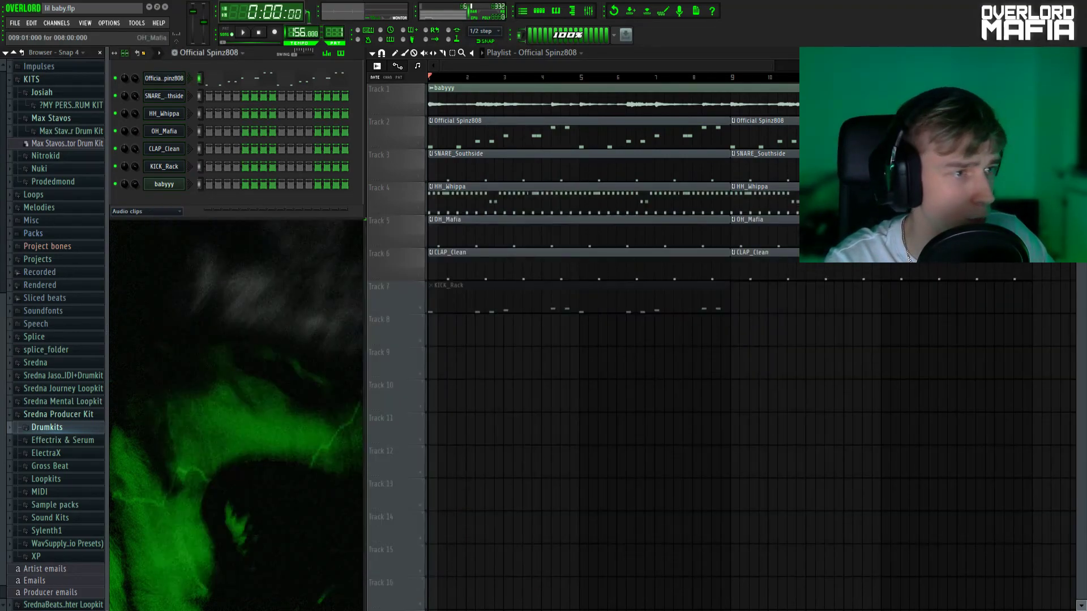
Step: Reopen the KICK_Rack pattern and examine how its C5, C#5 and D5 kick notes follow the 808
{"action": "double_click", "coordinate": [428, 308]}
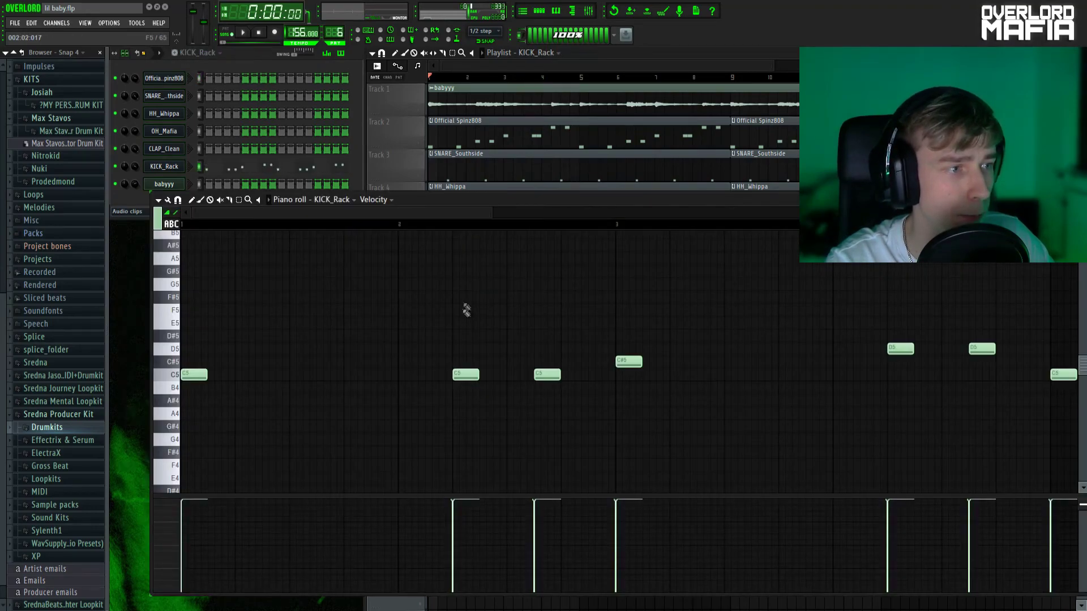
{"action": "scroll", "coordinate": [492, 225], "scroll_direction": "down", "scroll_amount": 3}
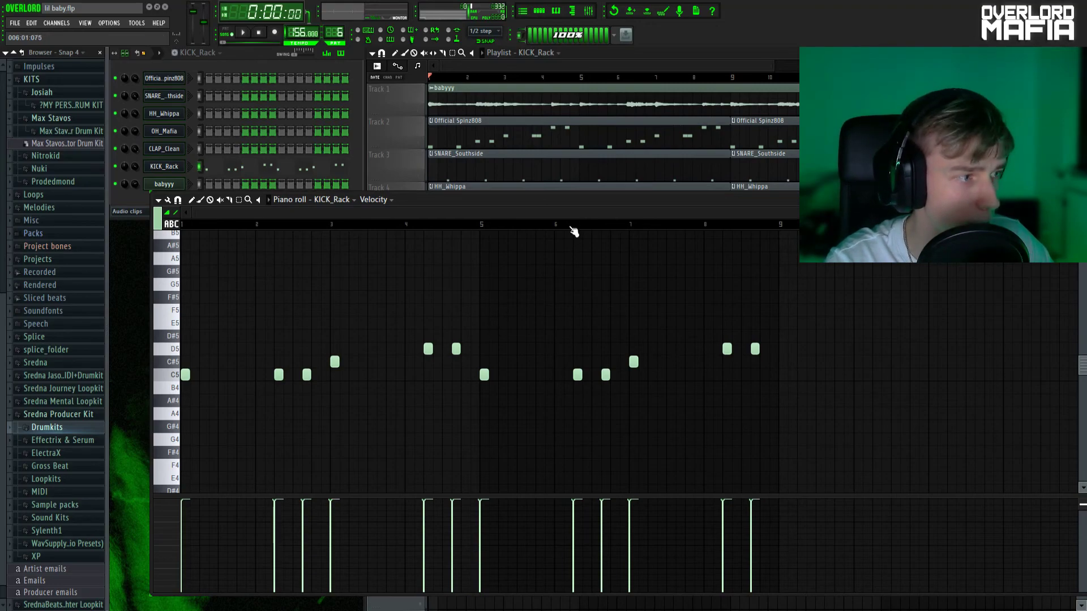
{"action": "scroll", "coordinate": [574, 226], "scroll_direction": "up", "scroll_amount": 3}
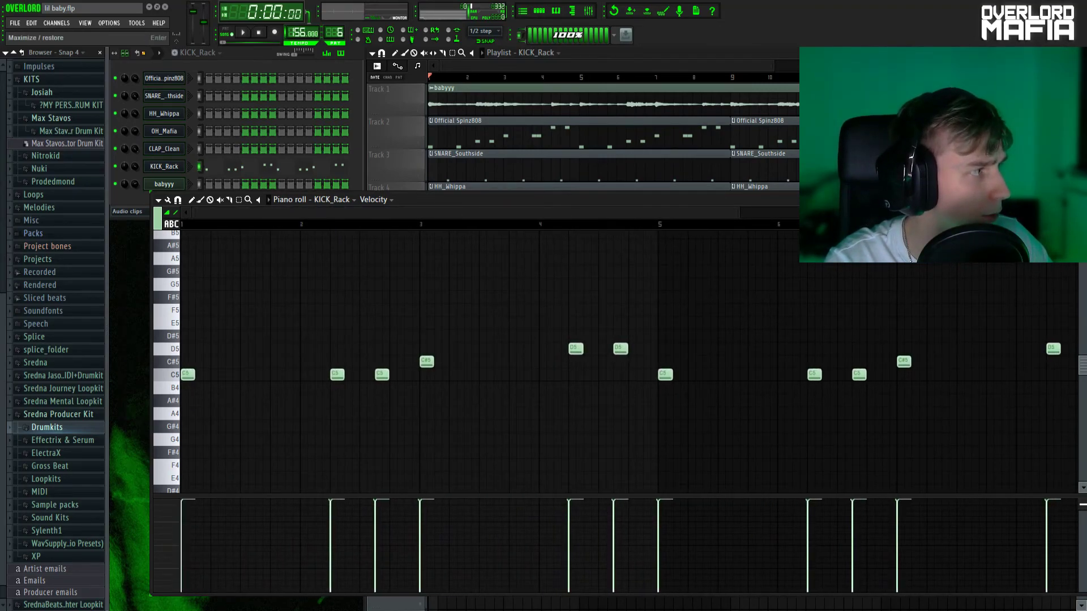
Step: Close the piano roll, play the beat with the KICK_Rack track enabled, and stop playback
{"action": "key", "text": "F7"}
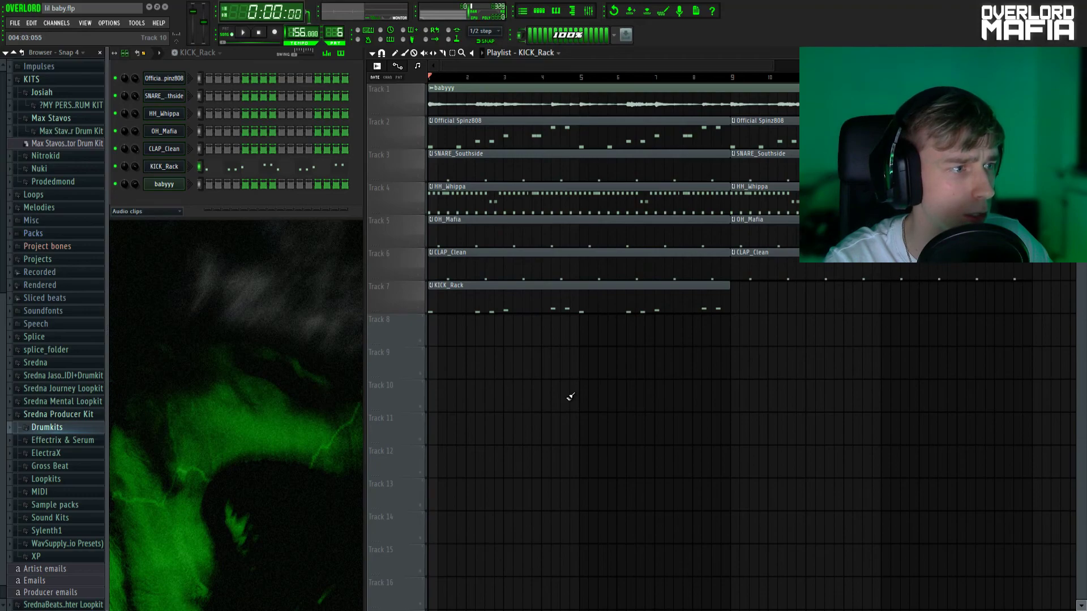
{"action": "key", "text": "space"}
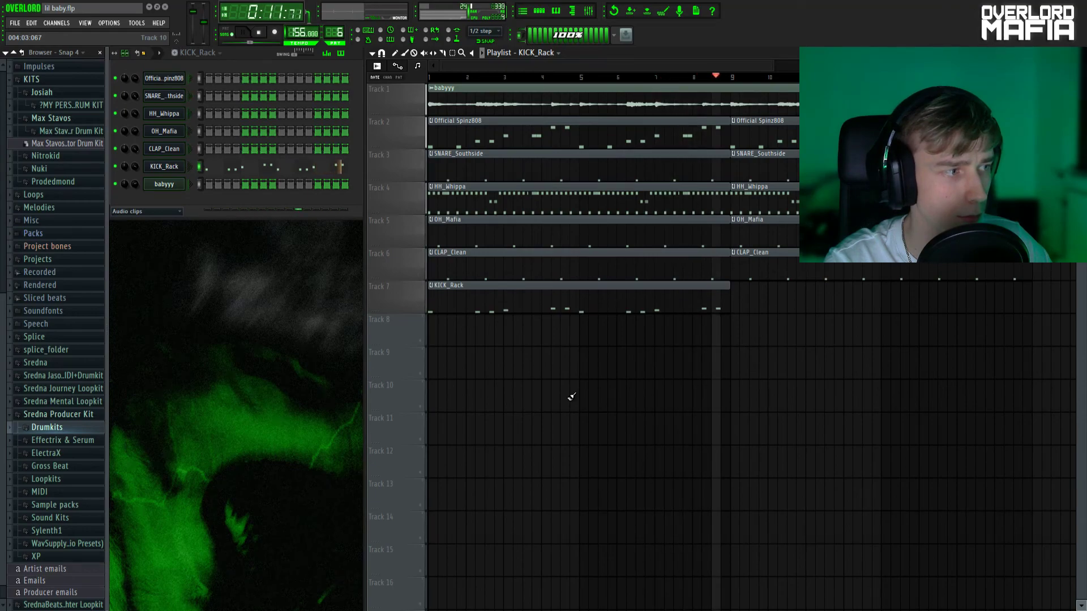
{"action": "key", "text": "space"}
{"action": "scroll", "coordinate": [726, 355], "scroll_direction": "down", "scroll_amount": 1}
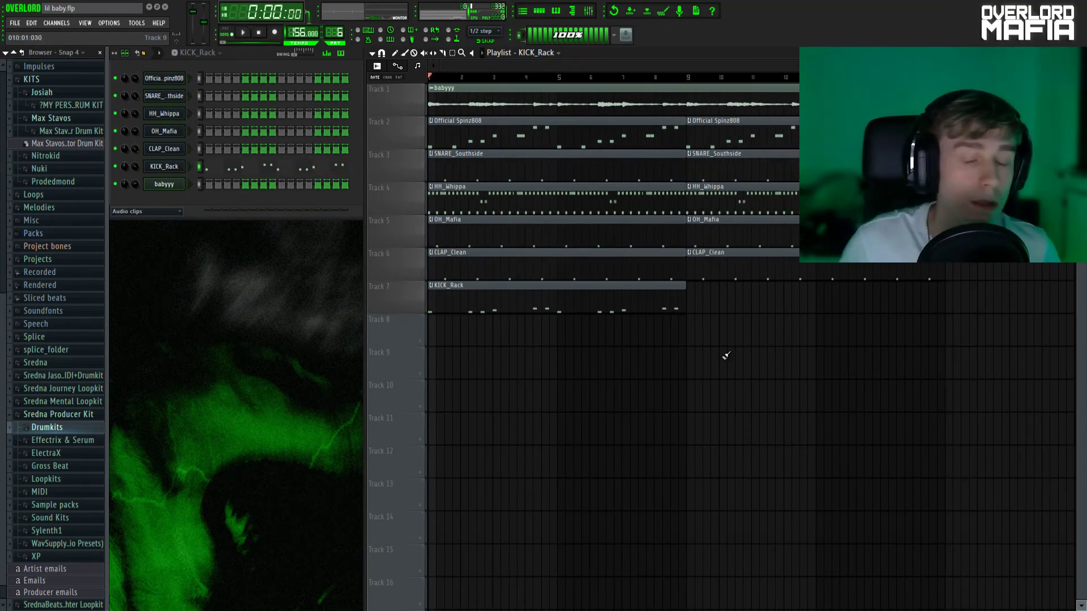